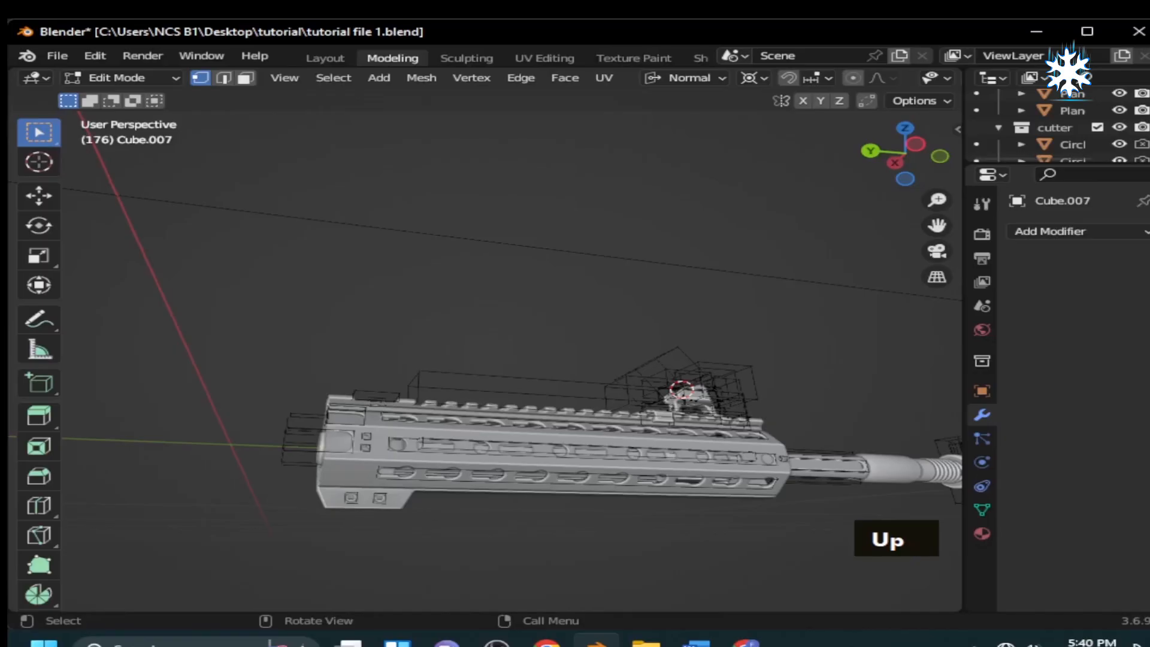
Step: Add a cube to the mesh and move it about 1.1 m along Y, behind the handguard
key("KP_1")
key("KP_3")
scroll(403, 475, "up", 5)
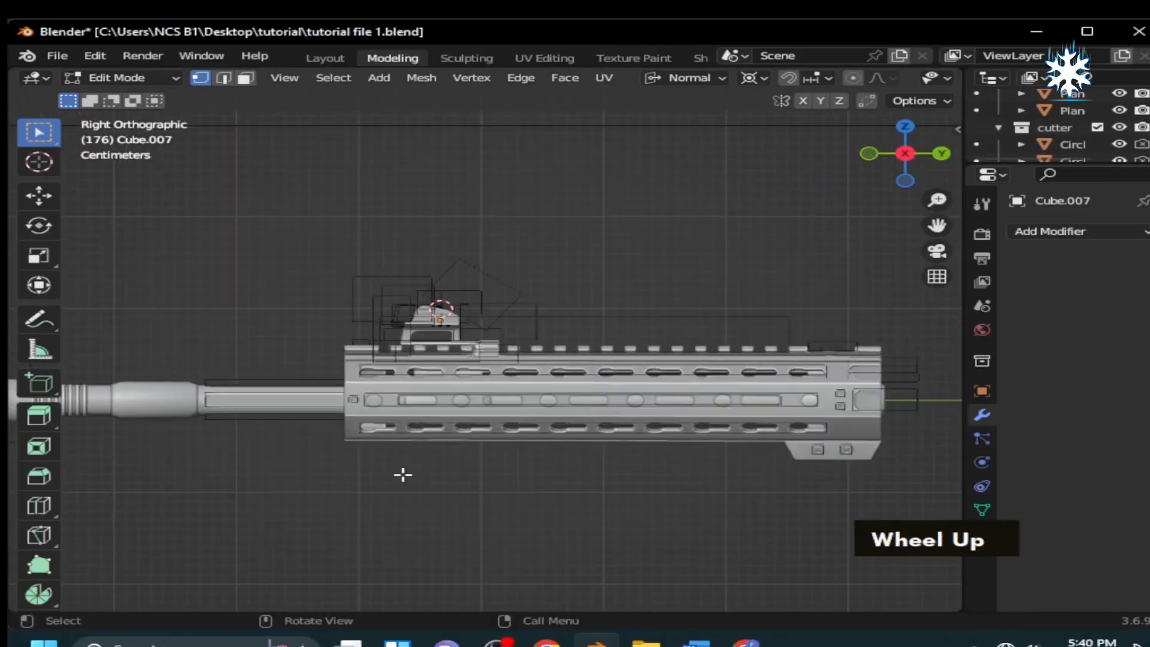
middle_click_drag(271, 513, 334, 487)
scroll(334, 488, "down", 4)
key("shift+a")
left_click(413, 464)
key("g")
key("y")
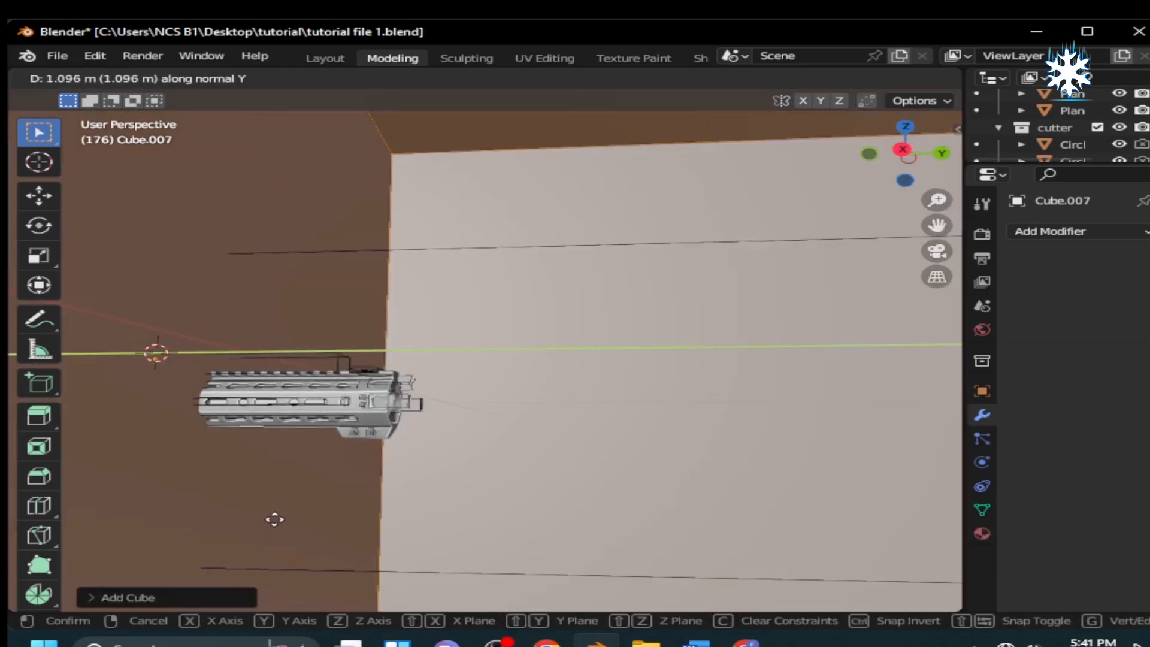
left_click(275, 521)
Step: Scale the new cube along X, then shrink it uniformly to a small block
scroll(721, 448, "down", 6)
key("s")
key("x")
key("x")
key("x")
left_click(539, 362)
middle_click_drag(539, 362, 703, 439)
key("s")
left_click(539, 402)
Step: Move the block along Y to the handguard's rear end, resize it, and align its height with the handguard along Z
key("g")
key("y")
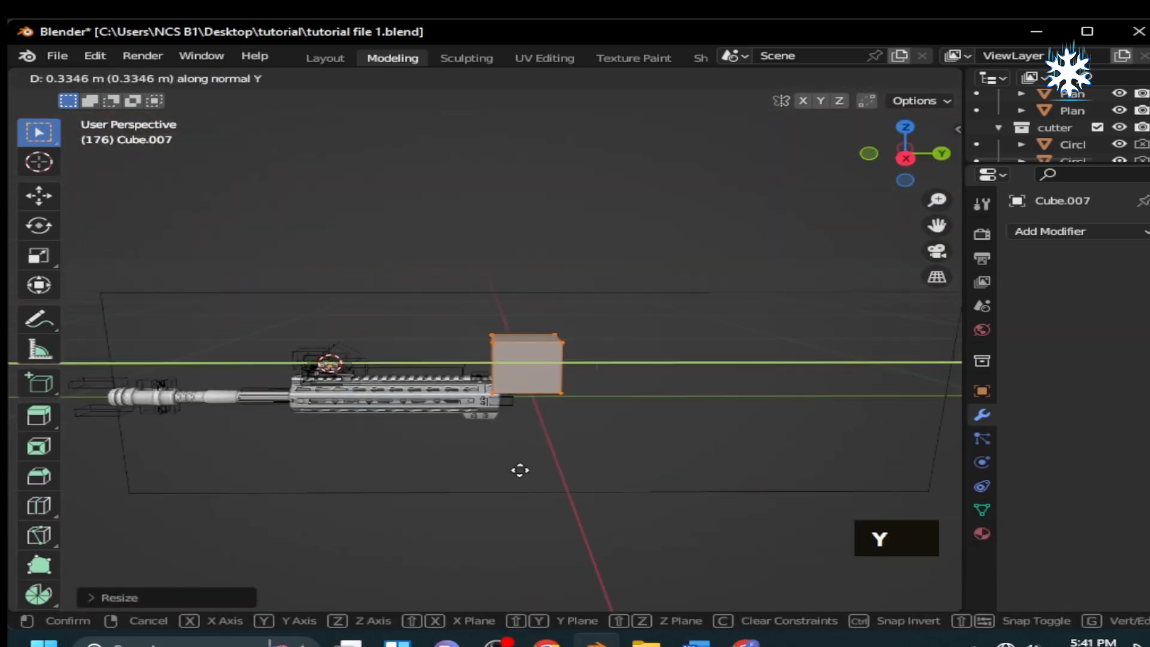
left_click(529, 473)
key("s")
left_click(565, 491)
key("g")
key("z")
key("z")
left_click(560, 488)
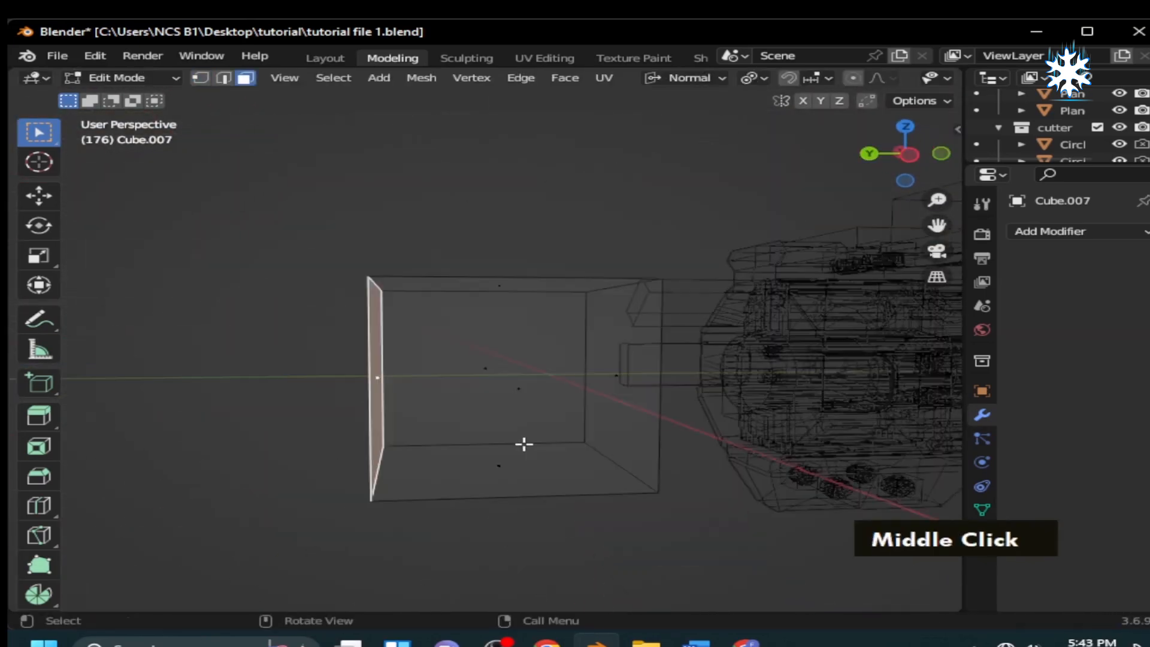
Step: Delete the block's vertices nearest the handguard so only its flat rear face remains
key("KP_1")
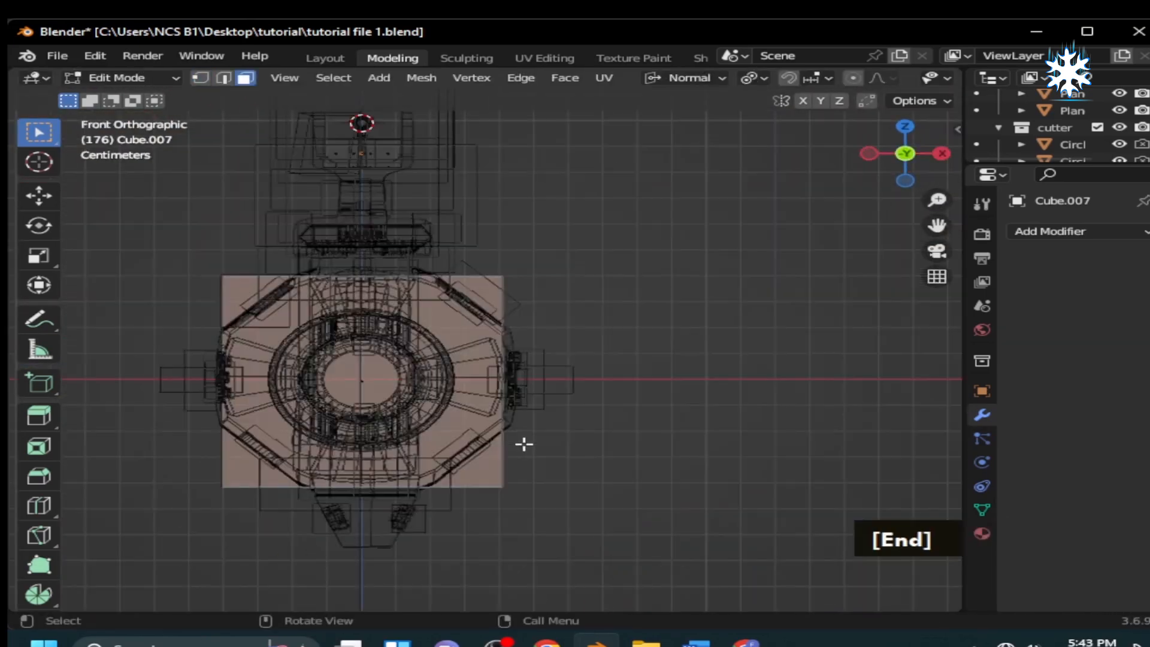
key("ctrl+KP_3")
key("1")
left_click_drag(552, 163, 732, 509)
key("x")
left_click(633, 408)
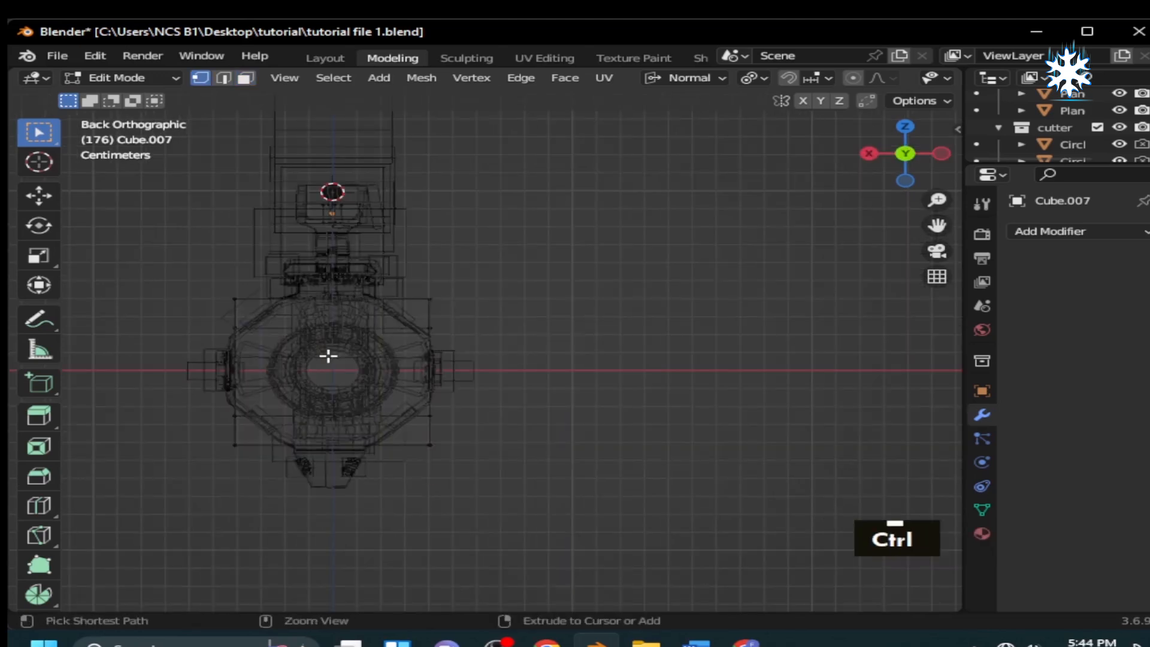
Step: Divide the flat rear face into a grid with four vertical loop cuts and eight horizontal ones
left_click(325, 356)
middle_click_drag(325, 356, 403, 350)
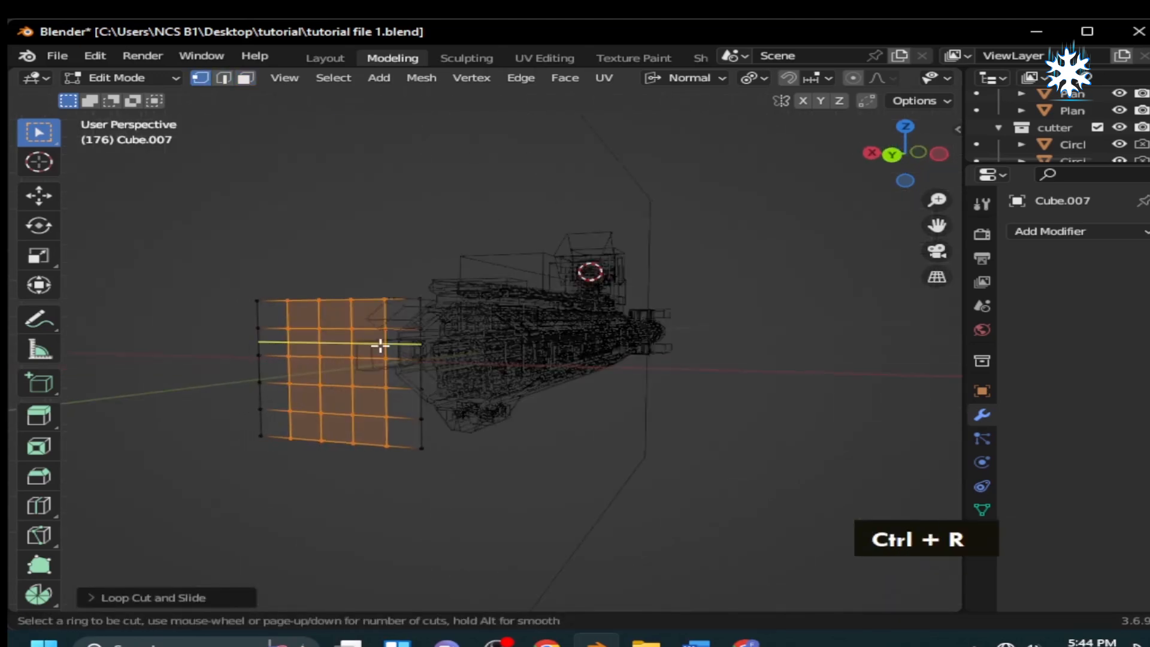
left_click(380, 345)
right_click(378, 346)
left_click(380, 396, "ctrl")
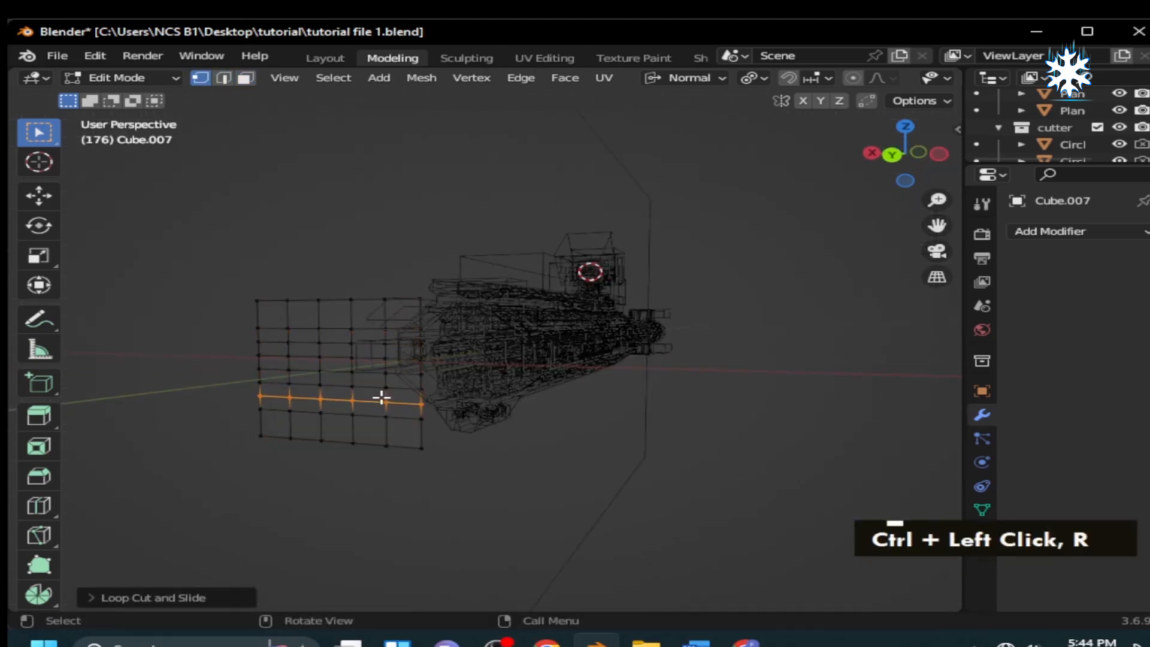
key("ctrl+r")
middle_click_drag(380, 429, 519, 497)
scroll(519, 496, "up", 2)
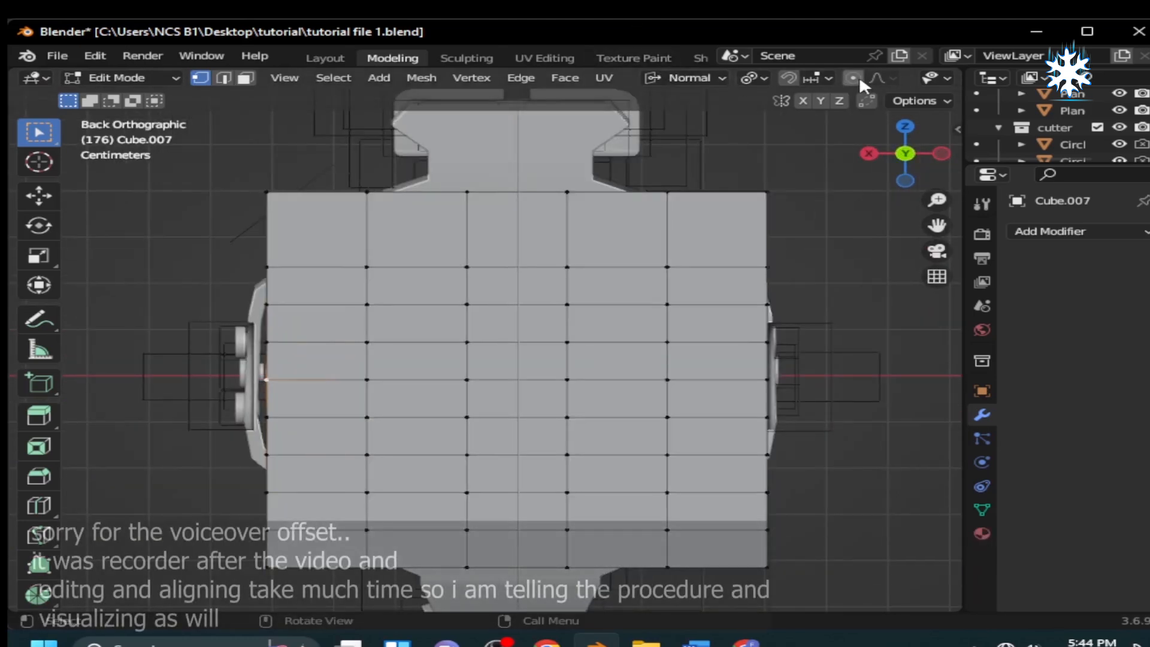
Step: Turn on proportional editing, try to pull the grid's side-edge middle vertex outward along X, and undo the last change
left_click(853, 79)
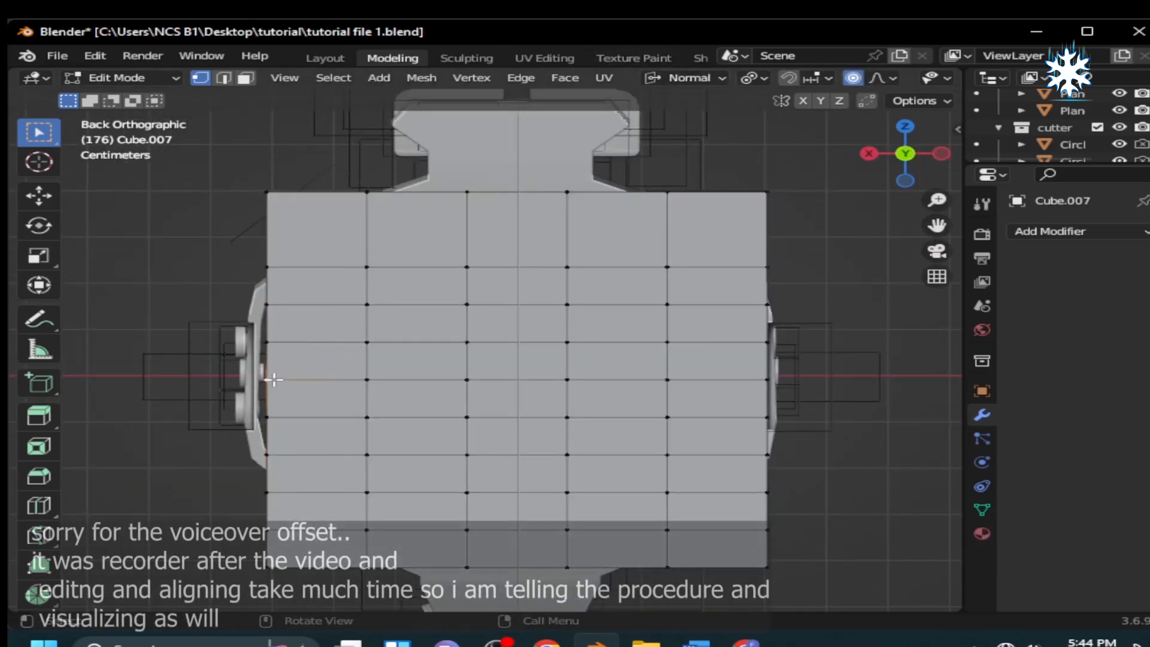
key("g")
key("y")
key("x")
scroll(250, 379, "down", 3)
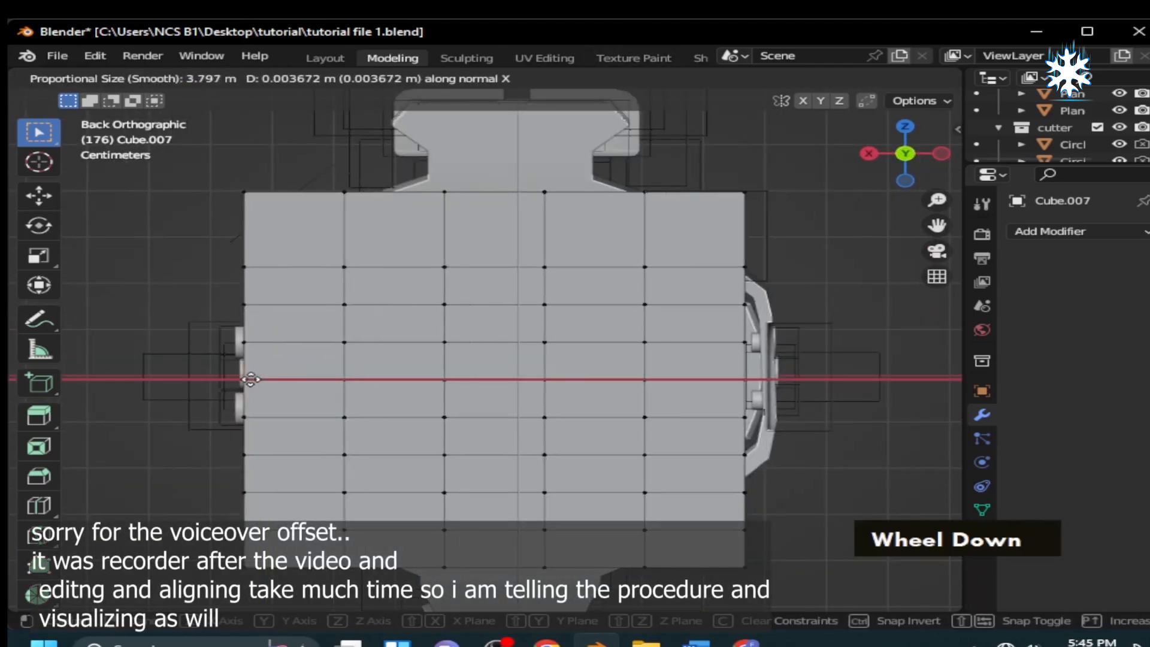
key("ctrl+z")
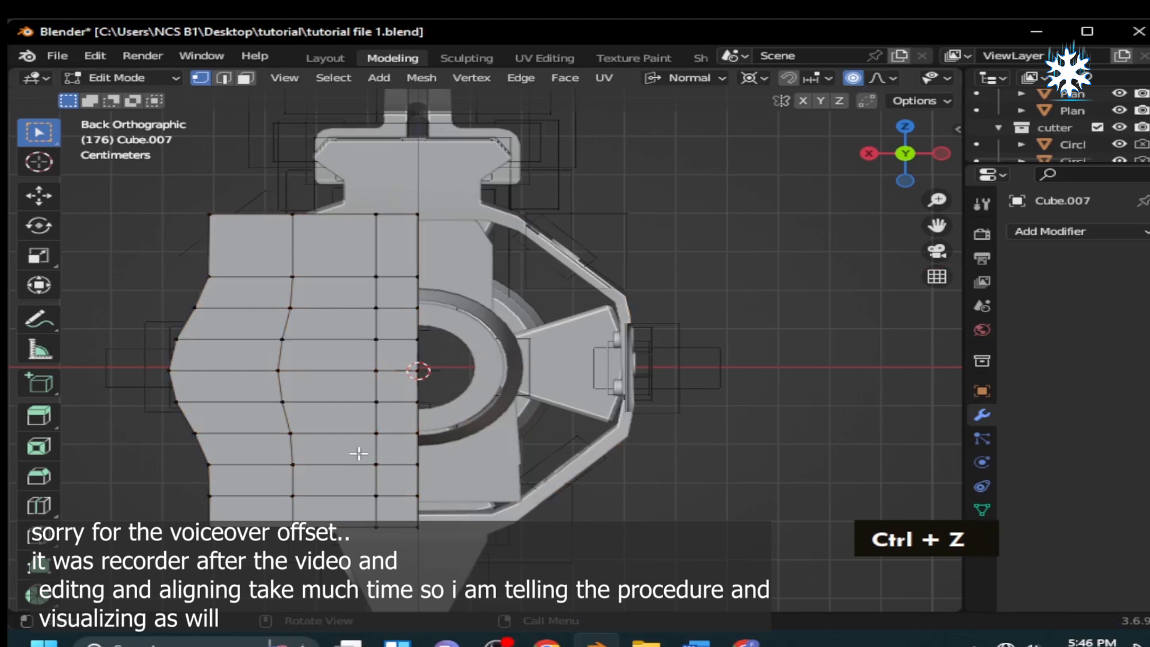
Step: Duplicate the whole half profile and mirror the copy with a scale of -1 along global X
key("a")
key("shift+d")
type("sx-1")
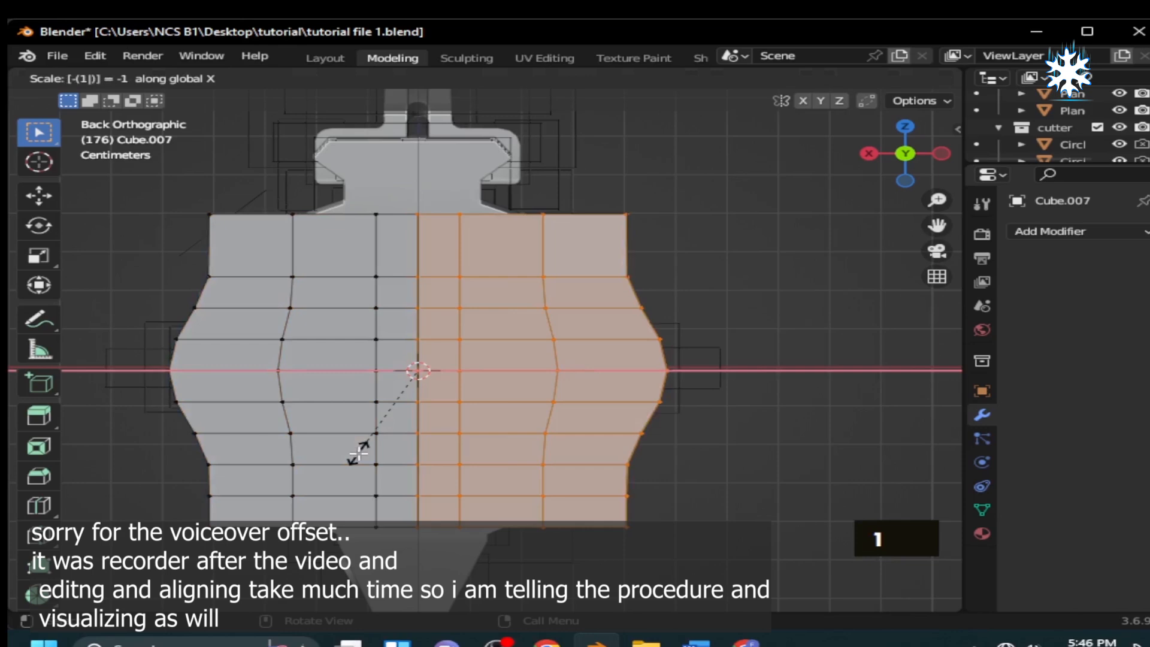
key("Return")
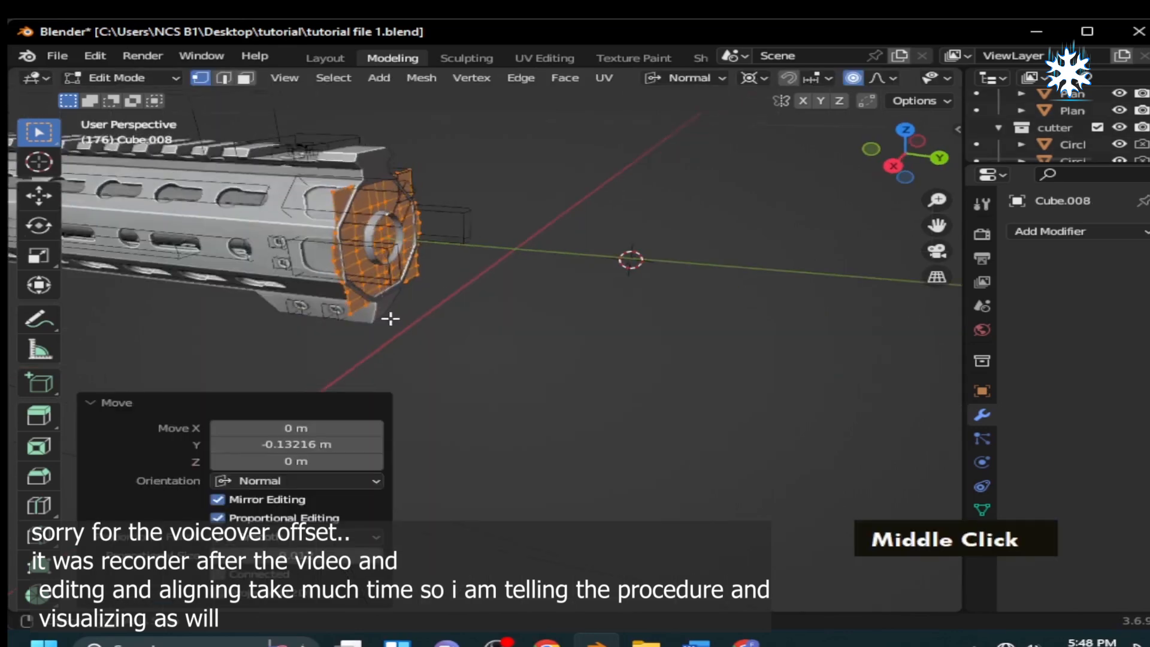
Step: Switch the transform pivot away from the 3D cursor, turn off proportional editing, and scale the profile panel along Z
middle_click_drag(390, 318, 289, 316)
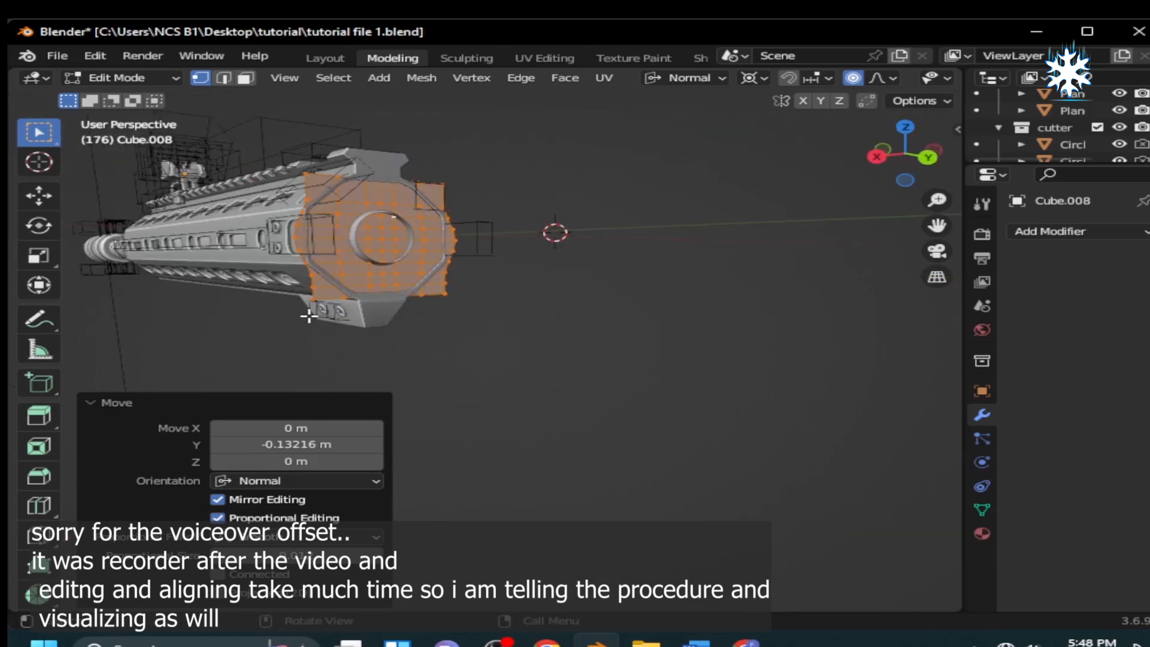
key("s")
key("z")
right_click(310, 317)
key("period")
left_click(325, 412)
left_click(852, 78)
key("s")
key("z")
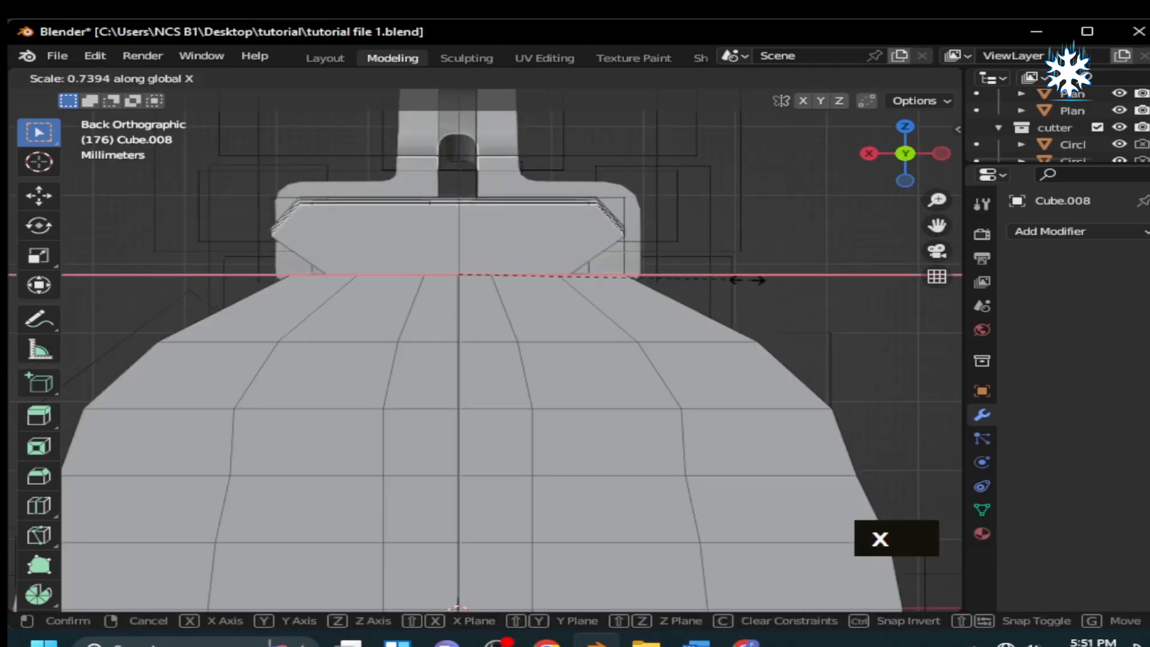
Step: Narrow the profile's top edge along X to fit the base of the top rail and adjust its X position
left_click(674, 284)
key("g")
key("x")
left_click(670, 285)
Step: Extrude the profile's top edge up about 0.0055 m along Z, then scale it and adjust its height to follow the rail
key("e")
key("z")
left_click(669, 247)
key("s")
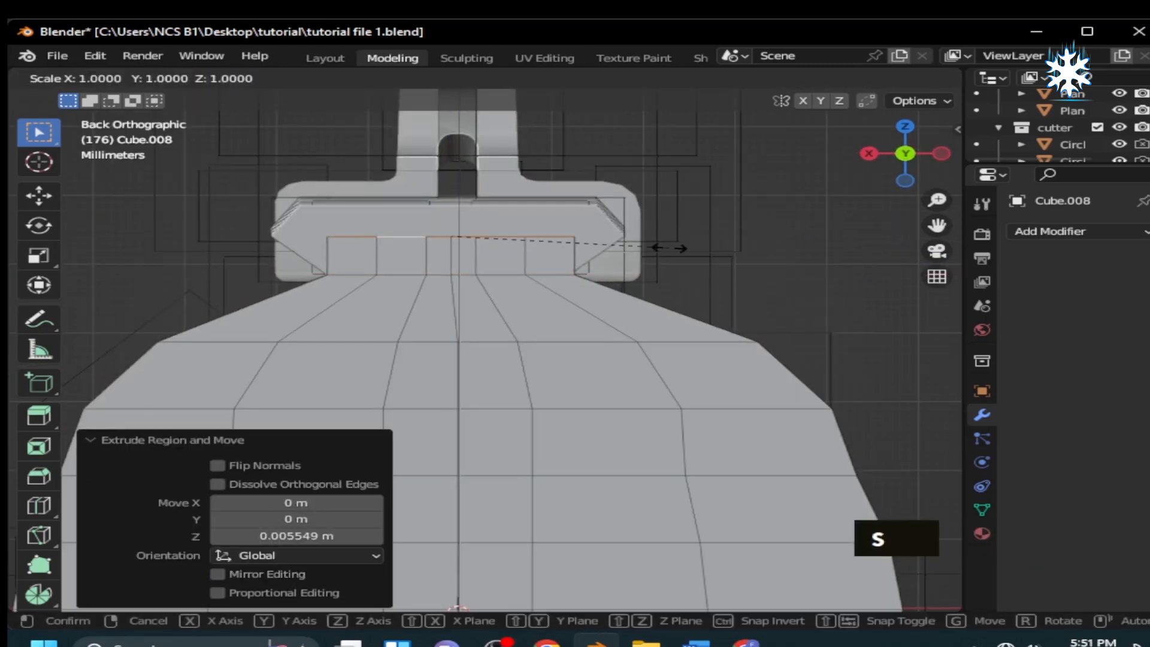
key("g")
key("z")
left_click(765, 249)
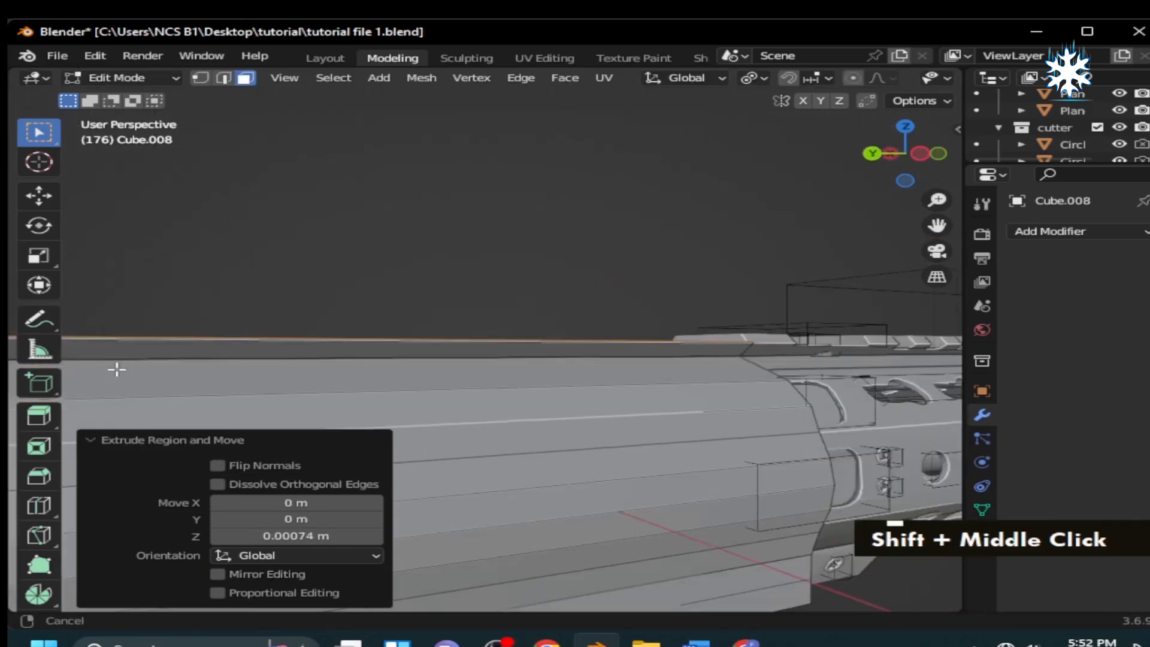
Step: Extrude the body's top strip upward to the top of the rail and scale it along X to match the rail's bevelled outline
key("Page_Down")
middle_click_drag(117, 369, 837, 374, "shift")
key("ctrl+End")
scroll(837, 374, "up", 7)
middle_click_drag(836, 374, 844, 375, "shift")
key("e")
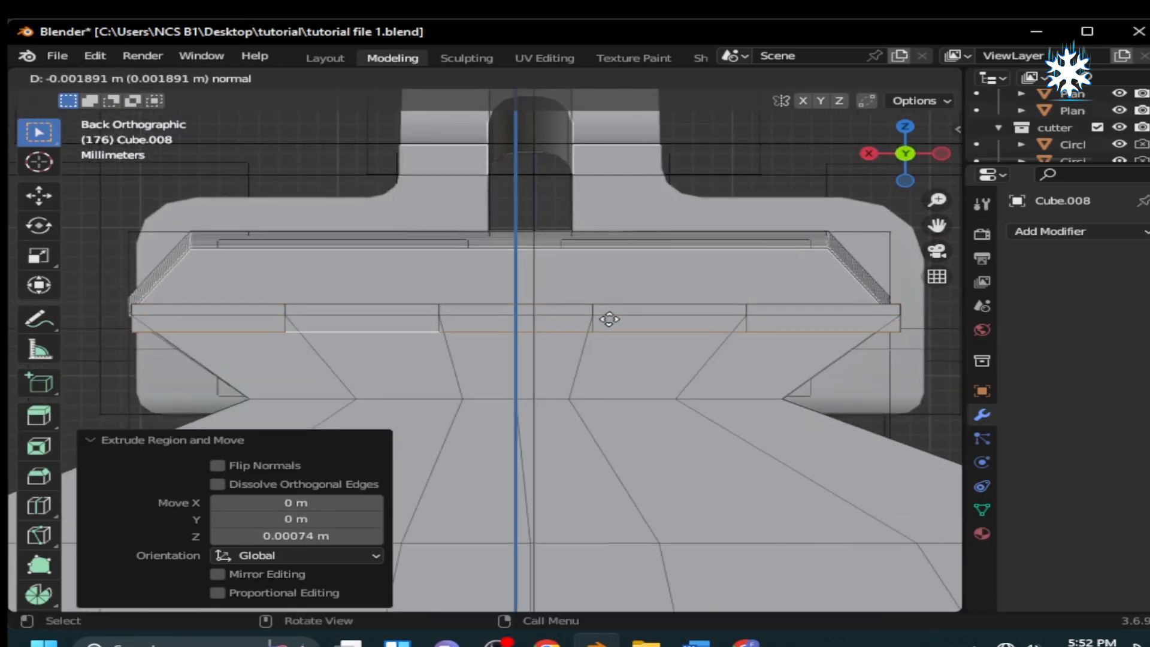
left_click(647, 216)
key("s")
key("x")
left_click(662, 342)
Step: Examine the extended body and its rail section from the rear, in perspective and from the side
middle_click_drag(665, 344, 827, 383)
key("KP_3")
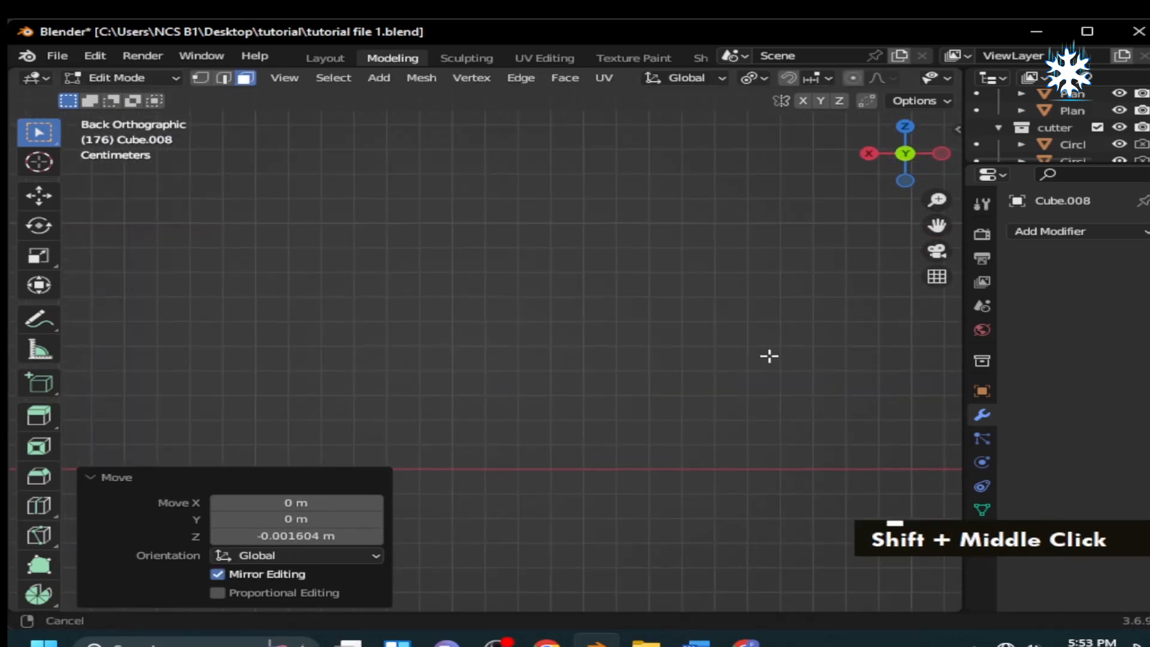
scroll(766, 359, "down", 5)
middle_click_drag(564, 345, 379, 419)
scroll(488, 426, "down", 3)
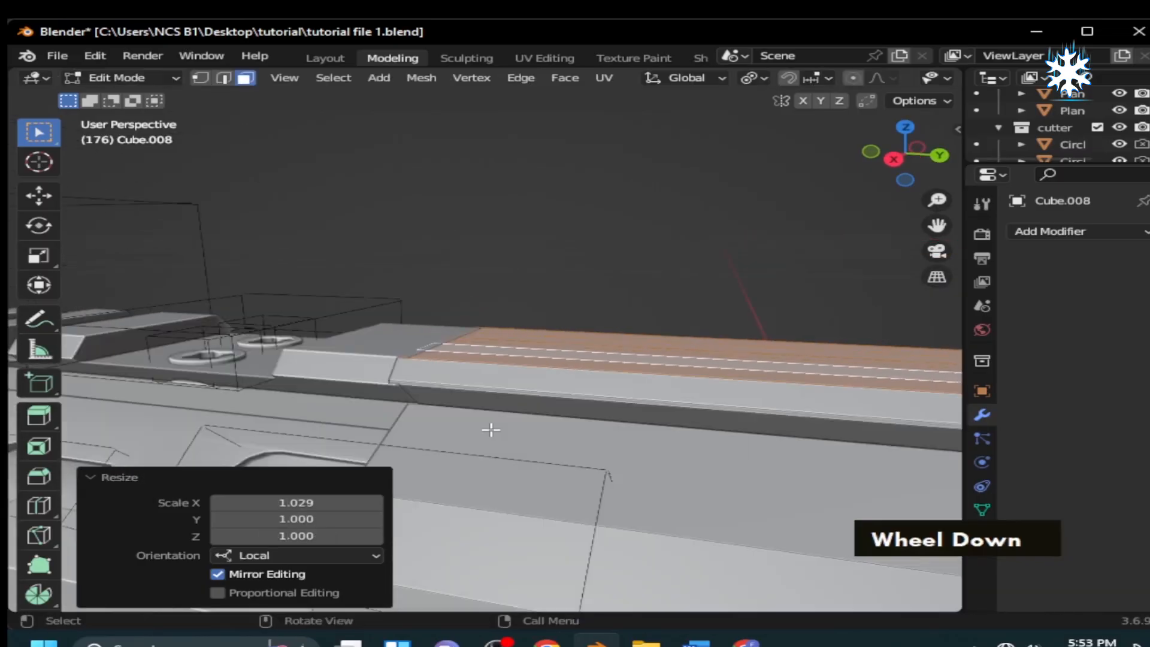
key("Page_Down")
scroll(513, 391, "up", 5)
key("Tab")
key("Tab")
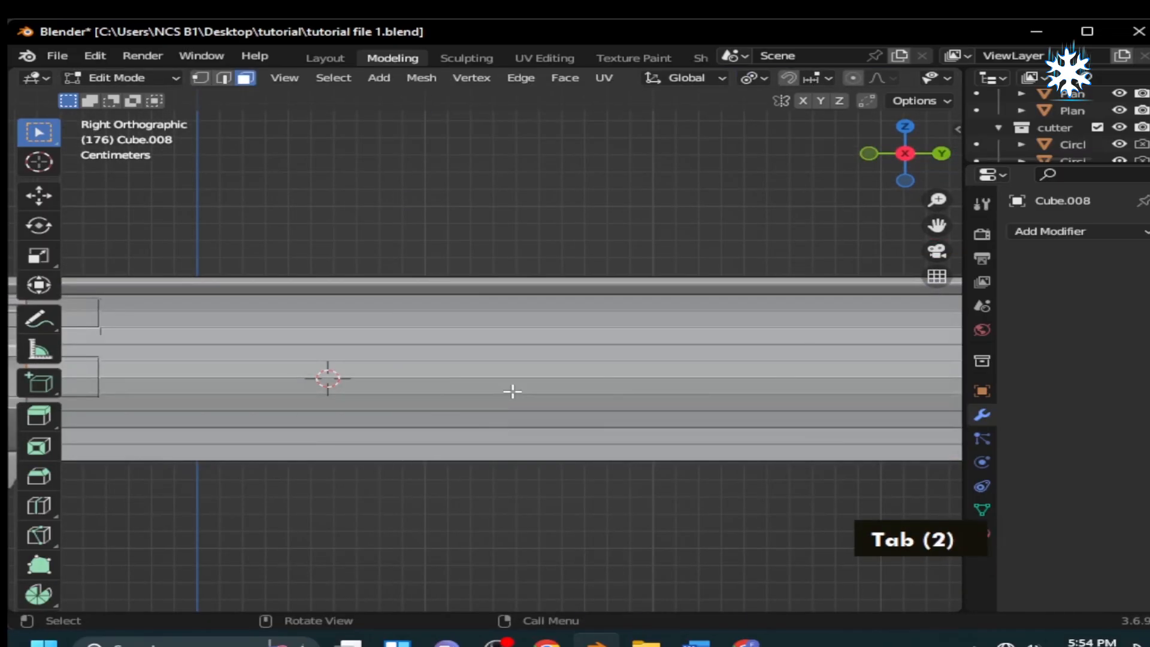
left_click(513, 391)
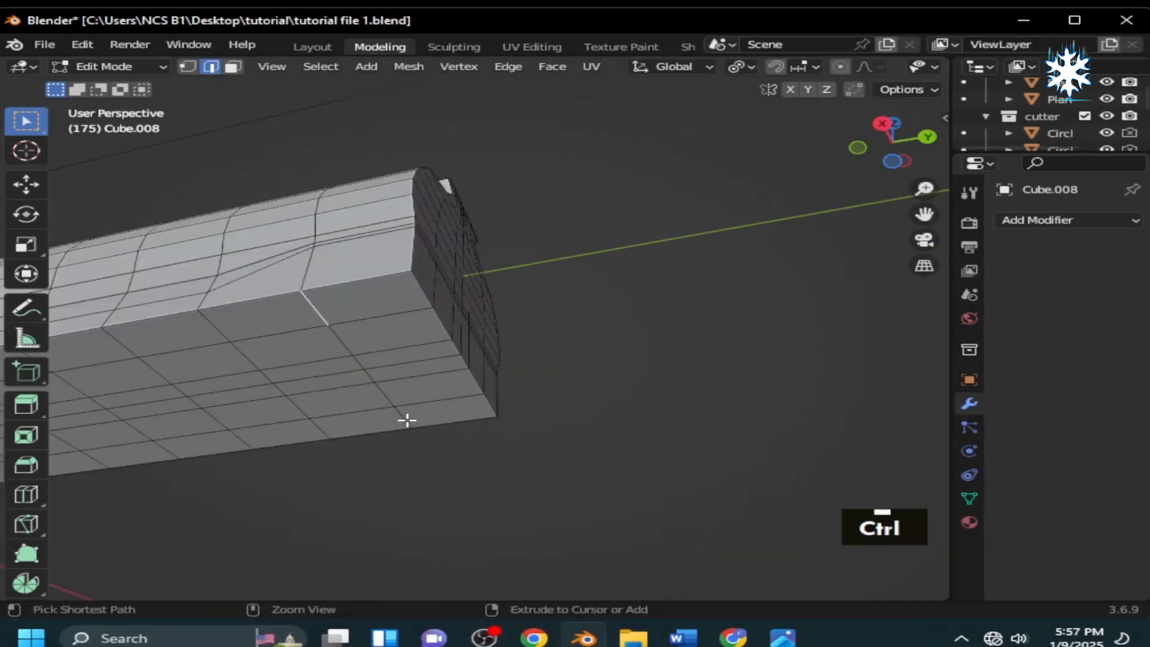
Step: Select the edge row across the body's underside near the rear end and slide it forward by a factor of about 0.32
left_click(406, 420, "ctrl")
key("g")
key("g")
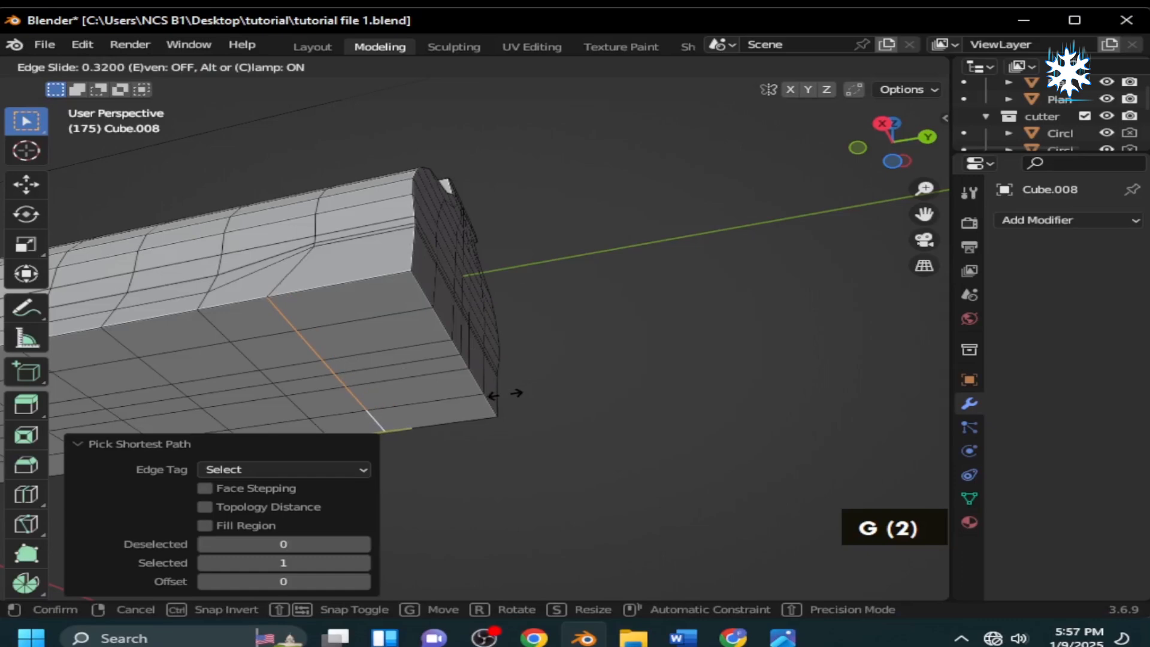
left_click(516, 393)
middle_click_drag(515, 393, 204, 424)
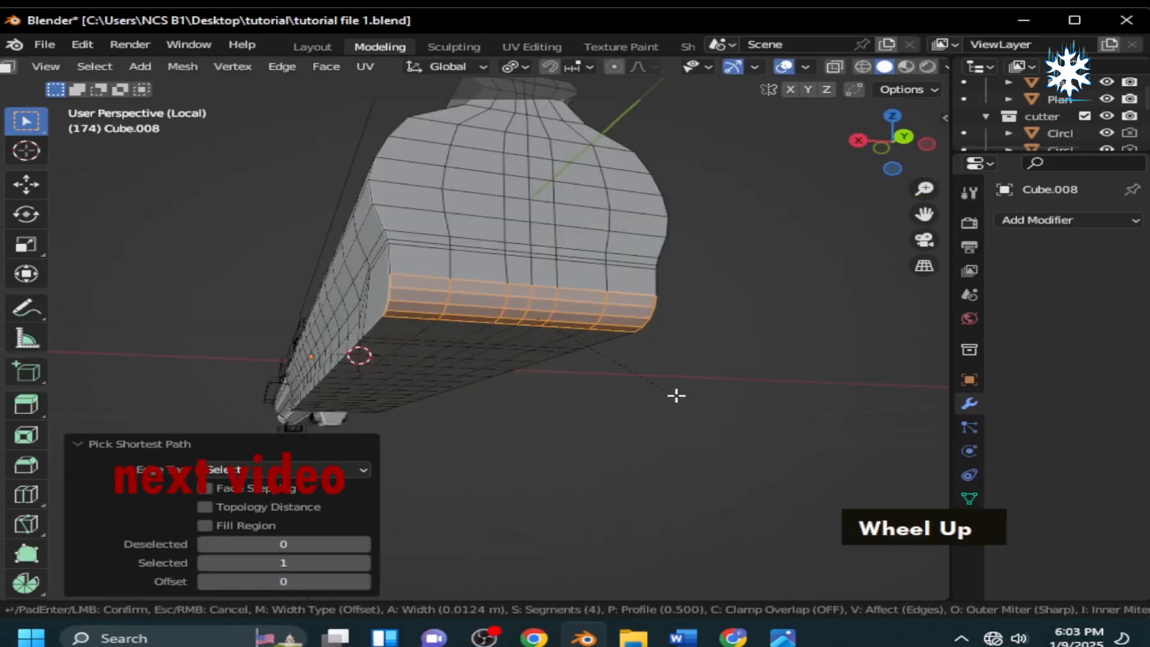
Step: Bevel the body's bottom rear edge with a width of about 0.0214 m and 5 segments
scroll(676, 396, "up", 1)
left_click(685, 423)
right_click(685, 423)
Step: Add unslid loop cuts through the body's side next to the rounded rear corner
middle_click_drag(516, 392, 653, 390)
middle_click_drag(653, 390, 575, 393, "shift")
scroll(576, 391, "up", 2)
key("ctrl+r")
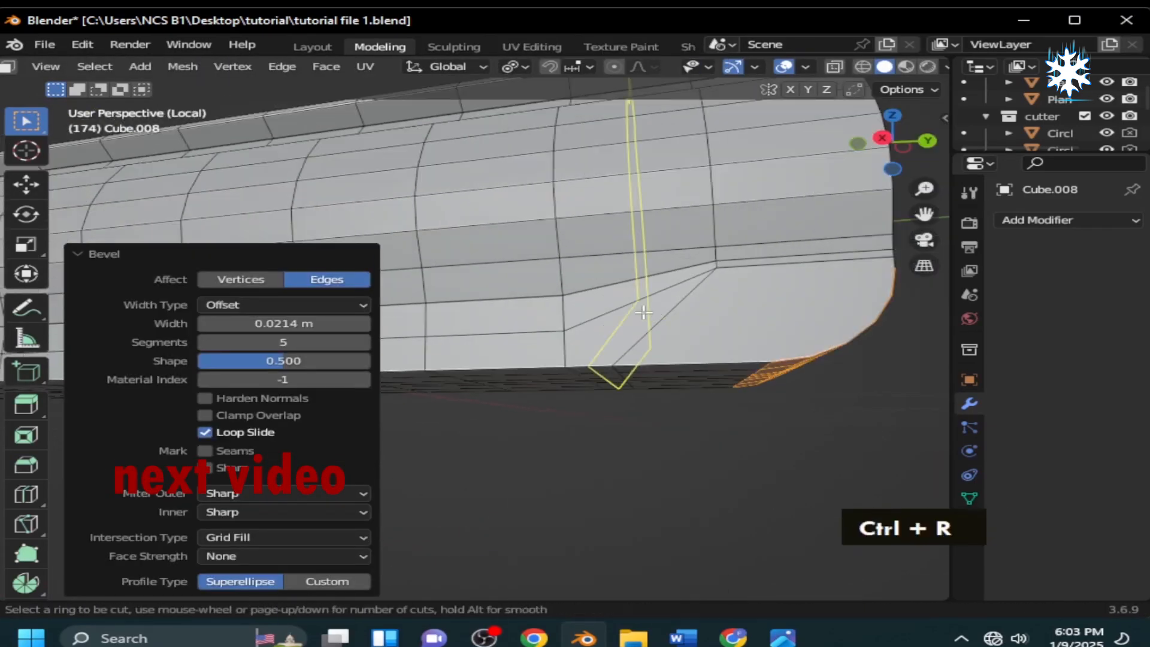
left_click(662, 324)
right_click(661, 324)
middle_click_drag(701, 359, 677, 327)
key("ctrl+r")
left_click(675, 149)
right_click(675, 149)
Step: Add two vertical loop cuts to the side panel above the rounded corner, leaving them unslid
middle_click_drag(675, 150, 534, 272, "shift")
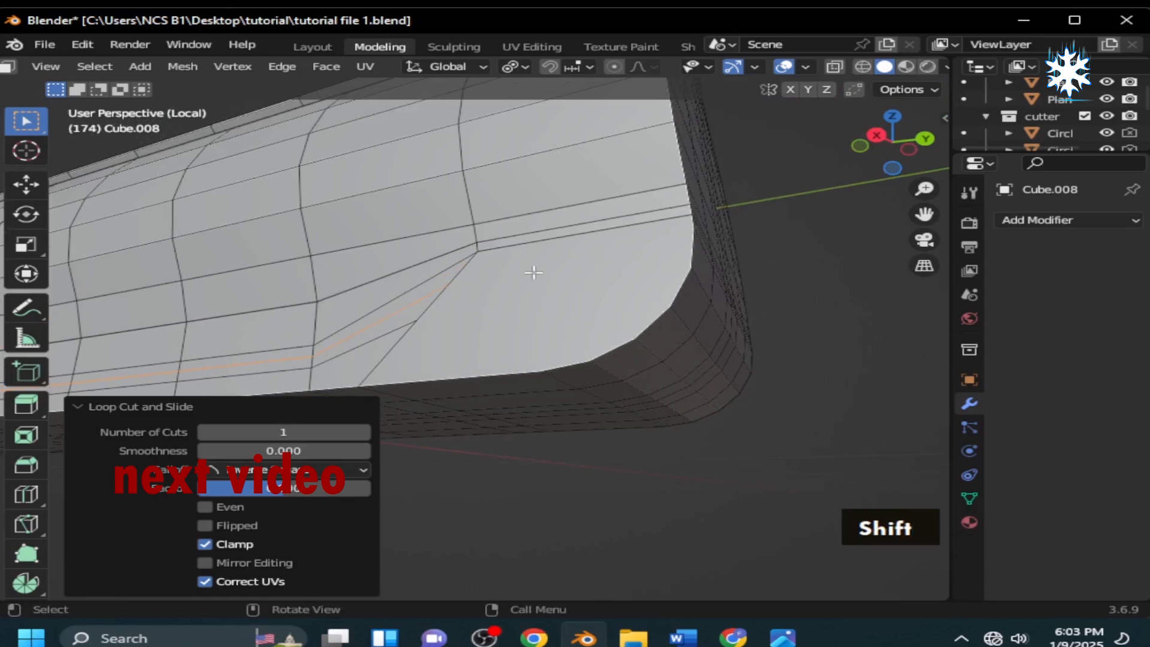
scroll(604, 221, "up", 1)
left_click(604, 221)
right_click(604, 221)
middle_click_drag(603, 222, 527, 260, "shift")
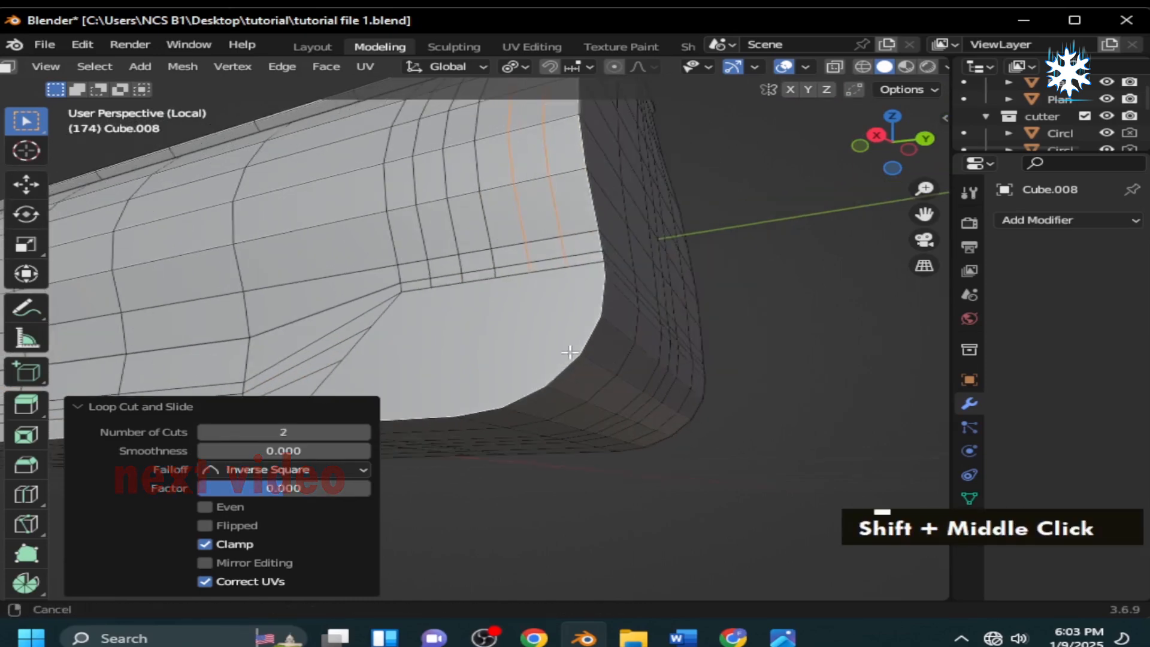
Step: Knife-cut edges connecting the rounded corner's vertices to the ends of the vertical loop cuts on the side
middle_click_drag(629, 339, 587, 348)
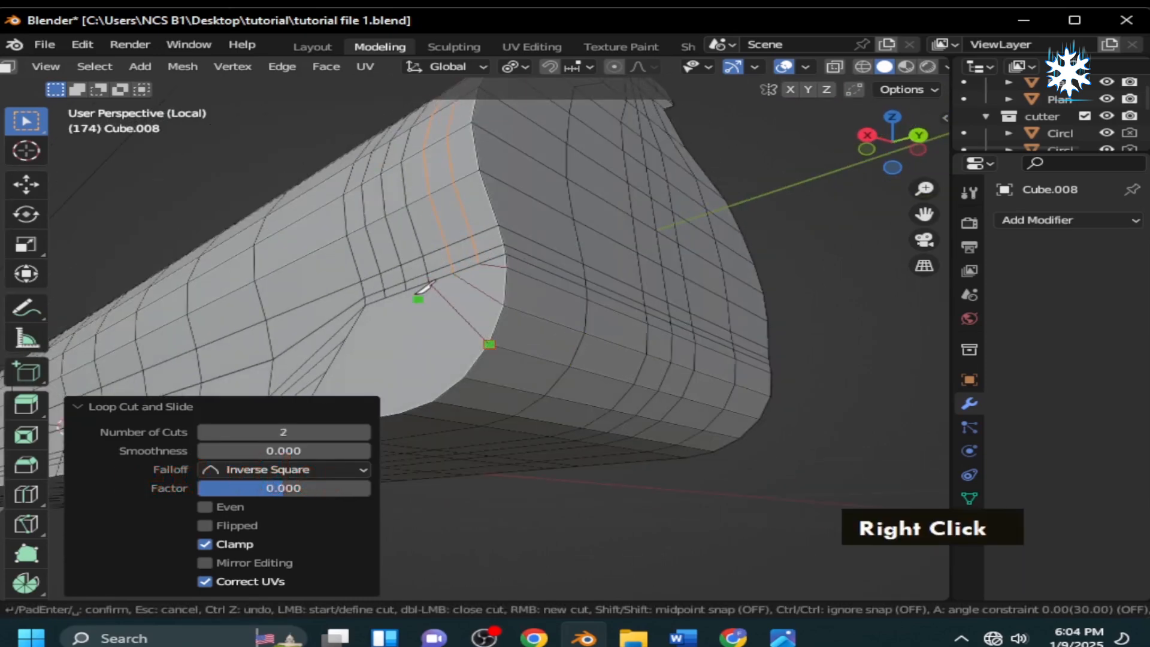
middle_click_drag(426, 400, 781, 204)
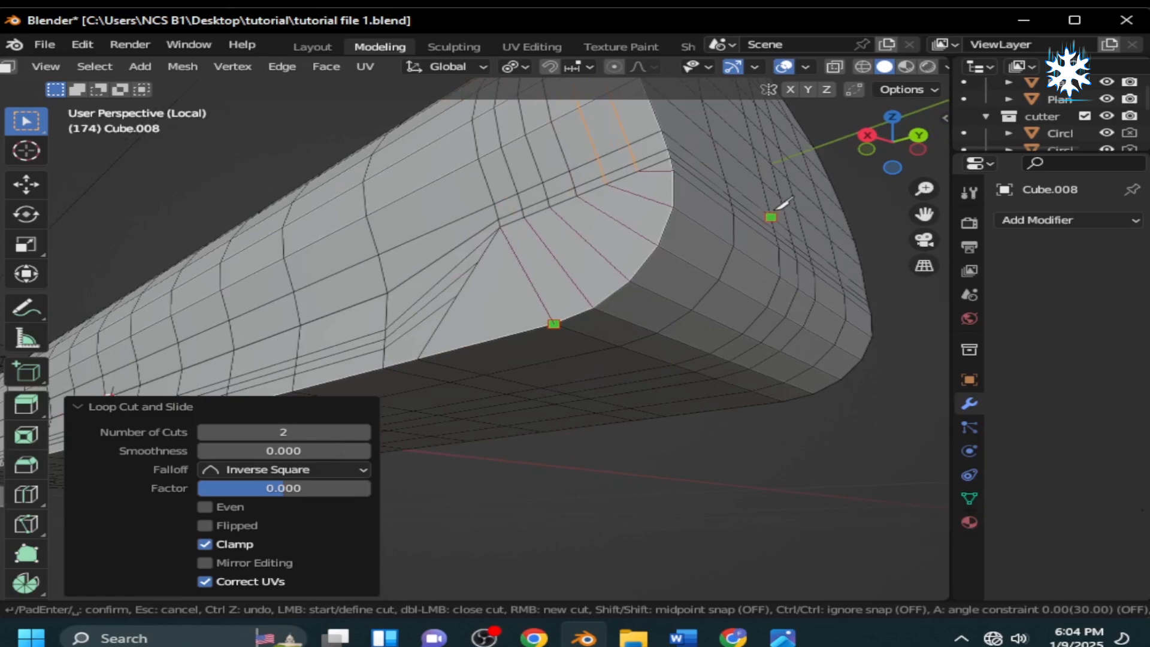
key("Return")
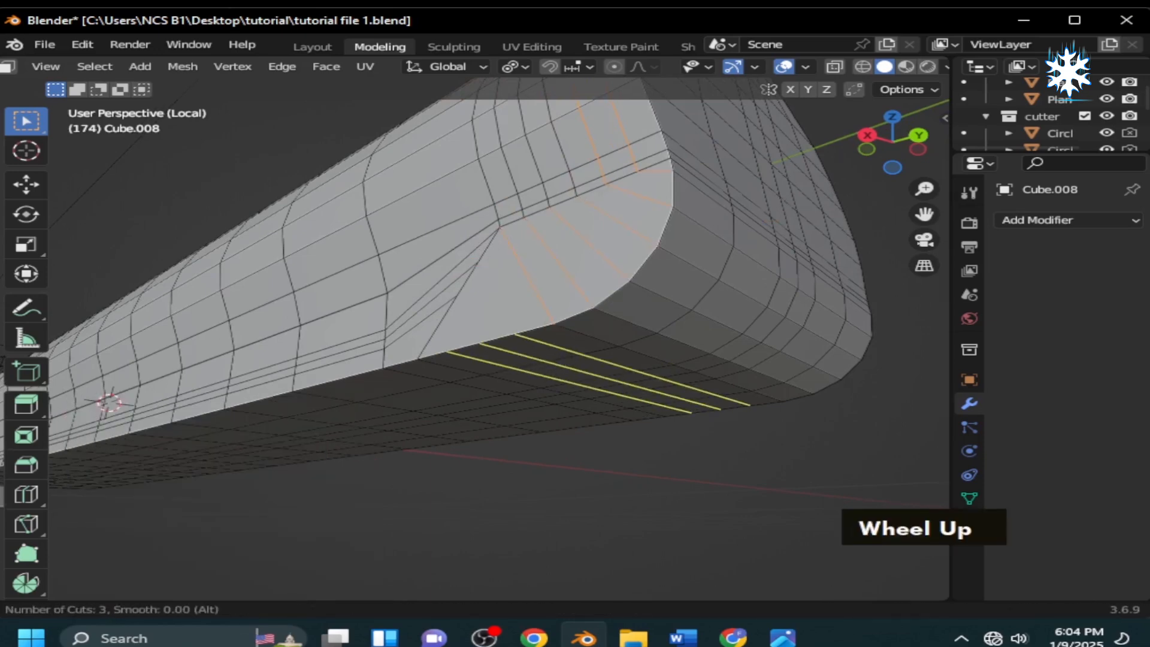
Step: Add three loop cuts across the underside and knife-connect their ends to the diagonal edges on the side
left_click(488, 335)
right_click(489, 335)
key("k")
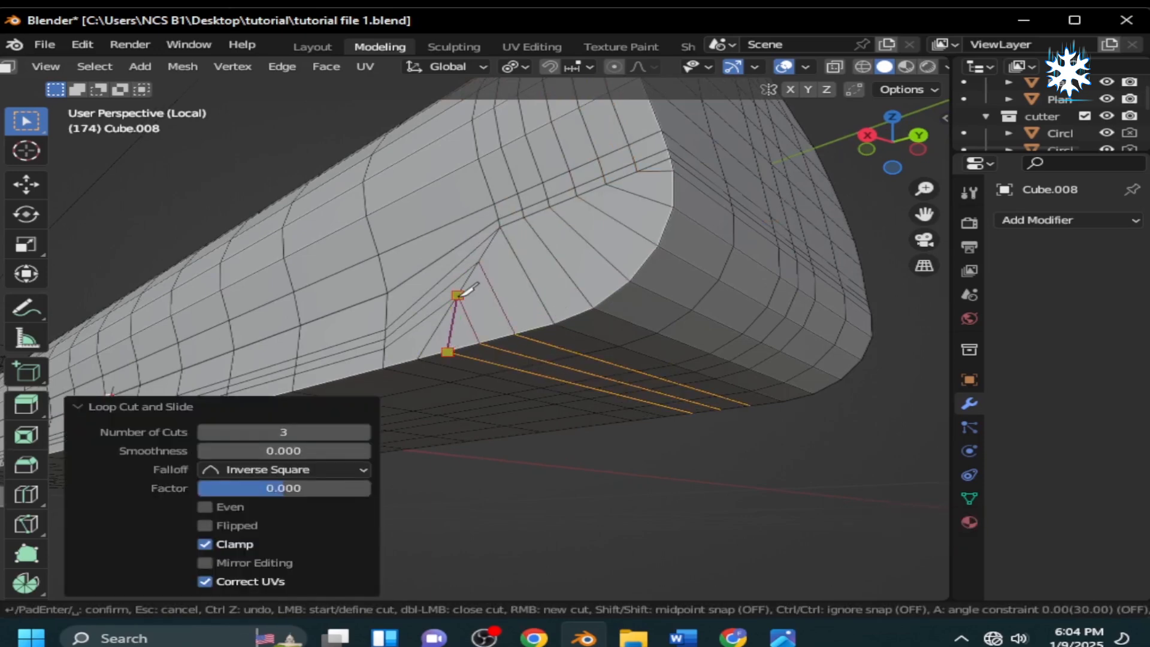
key("Return")
Step: Delete the body's negative X half, including its rail section up to the centre line, in the wireframe back view
scroll(621, 377, "down", 4)
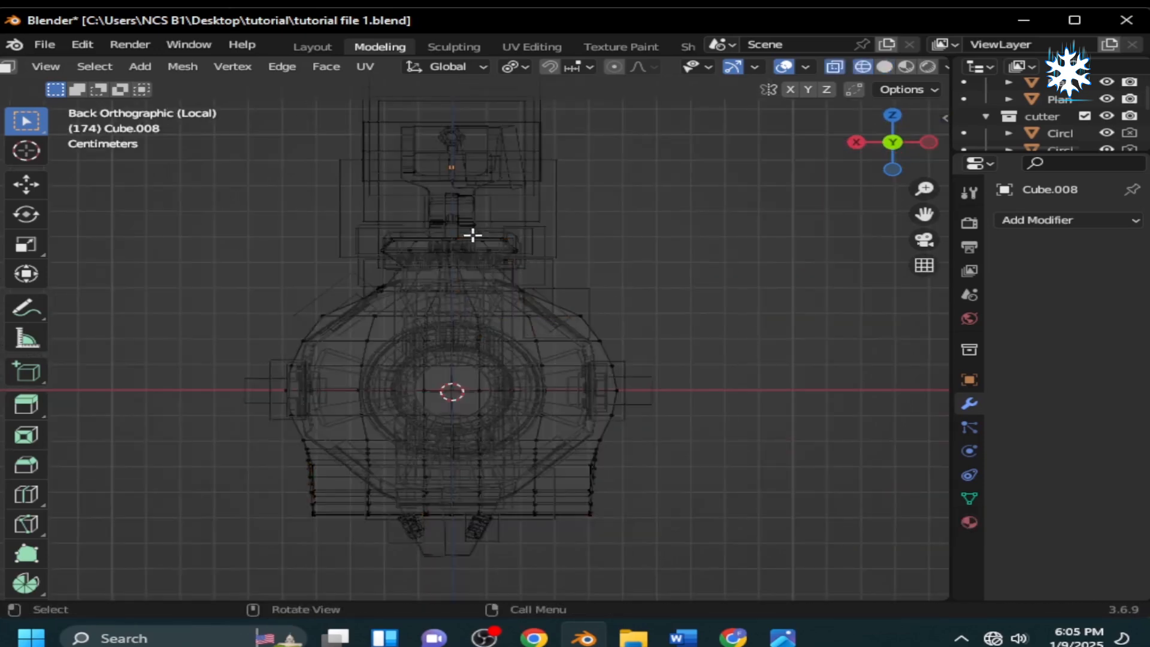
left_click_drag(465, 226, 799, 544)
key("shift+z")
scroll(516, 339, "up", 5)
middle_click_drag(515, 292, 563, 501, "shift")
key("shift+z")
scroll(563, 501, "up", 2)
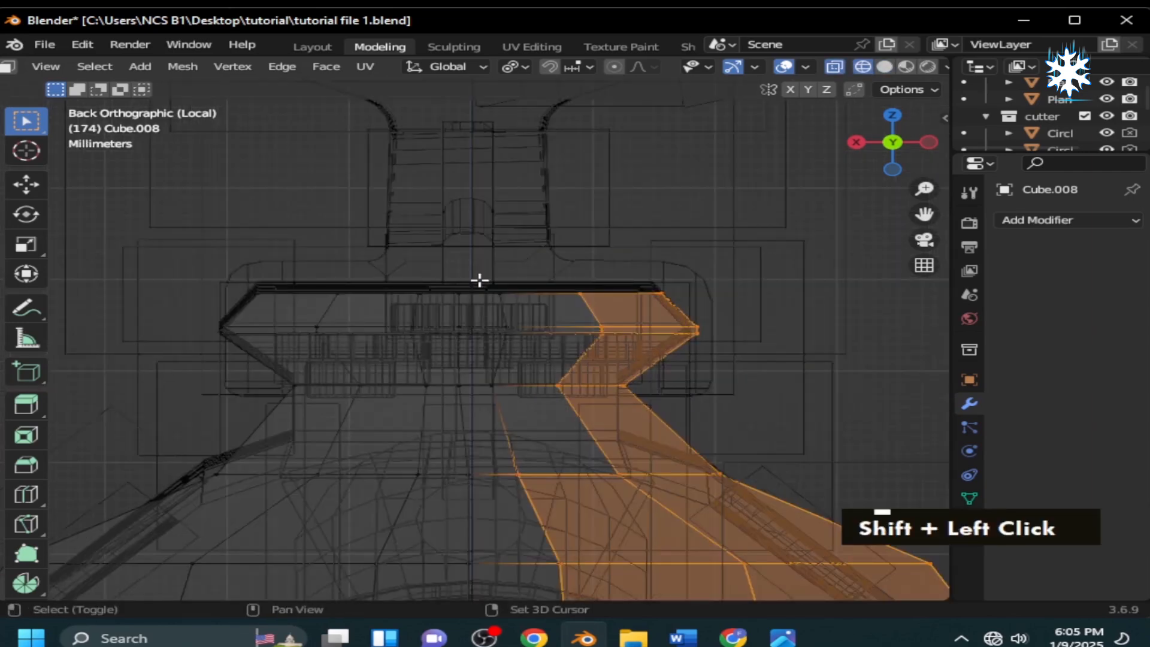
left_click_drag(477, 279, 583, 482, "shift")
key("x")
left_click(680, 360)
key("shift+z")
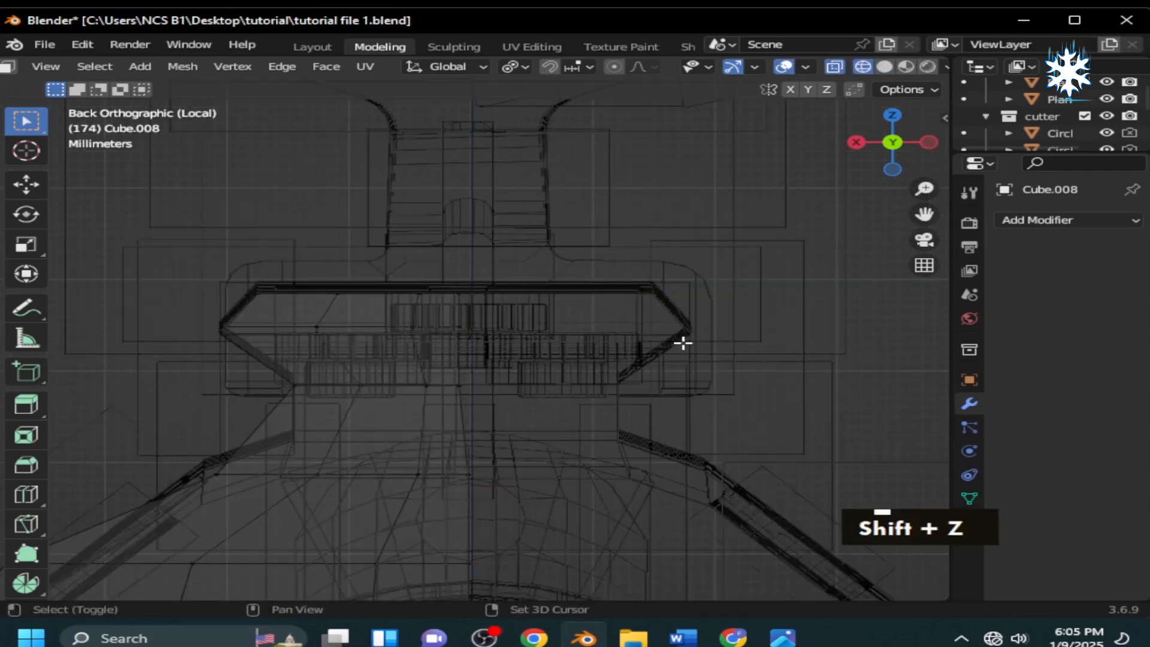
Step: Select the entire remaining half of the body mesh and duplicate it
mouse_move(680, 342)
middle_mouse_down()
mouse_move(506, 373)
mouse_move(498, 383)
mouse_move(665, 419)
mouse_move(514, 438)
middle_mouse_up()
scroll(506, 373, "down", 3)
scroll(507, 374, "down", 3)
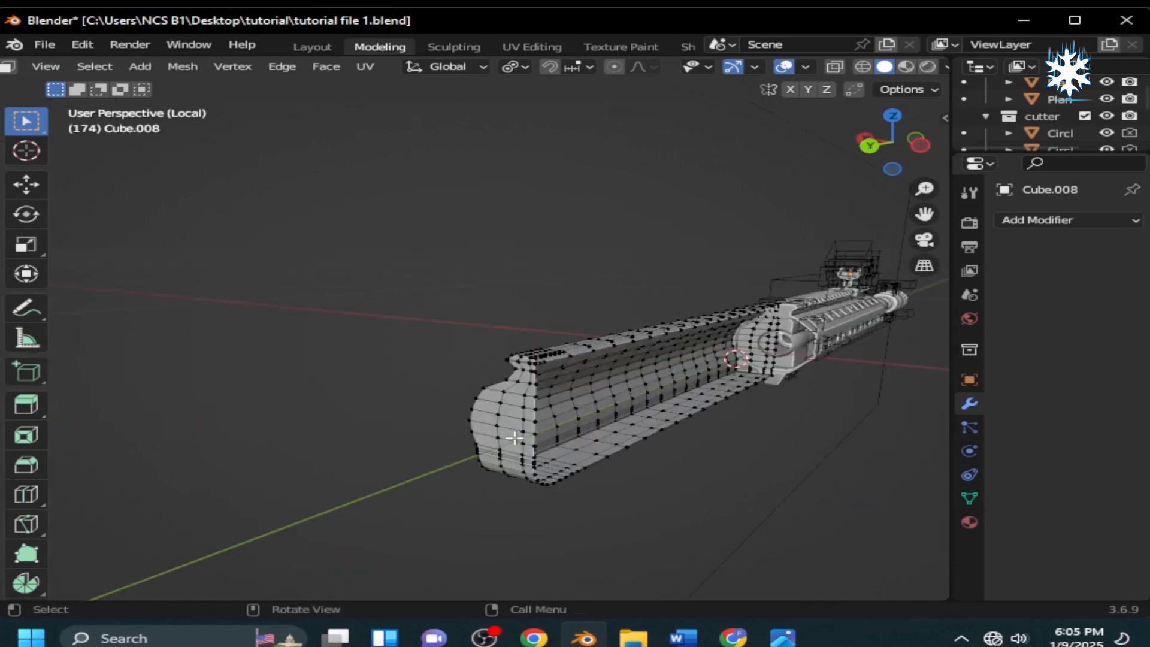
key("a")
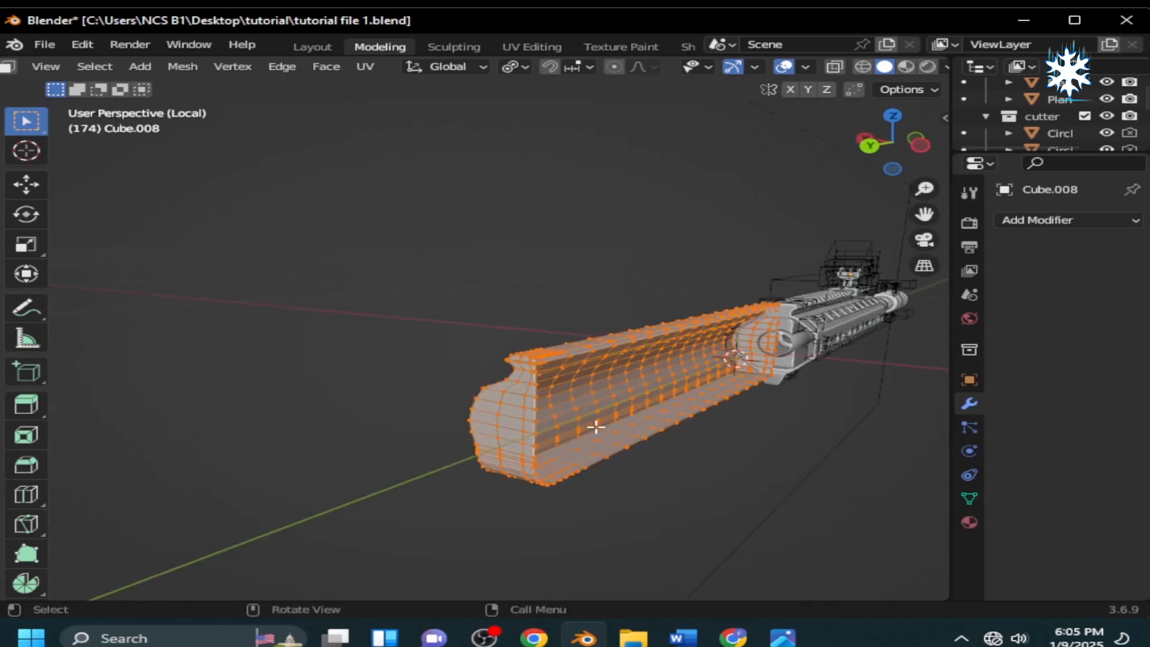
key("shift+d")
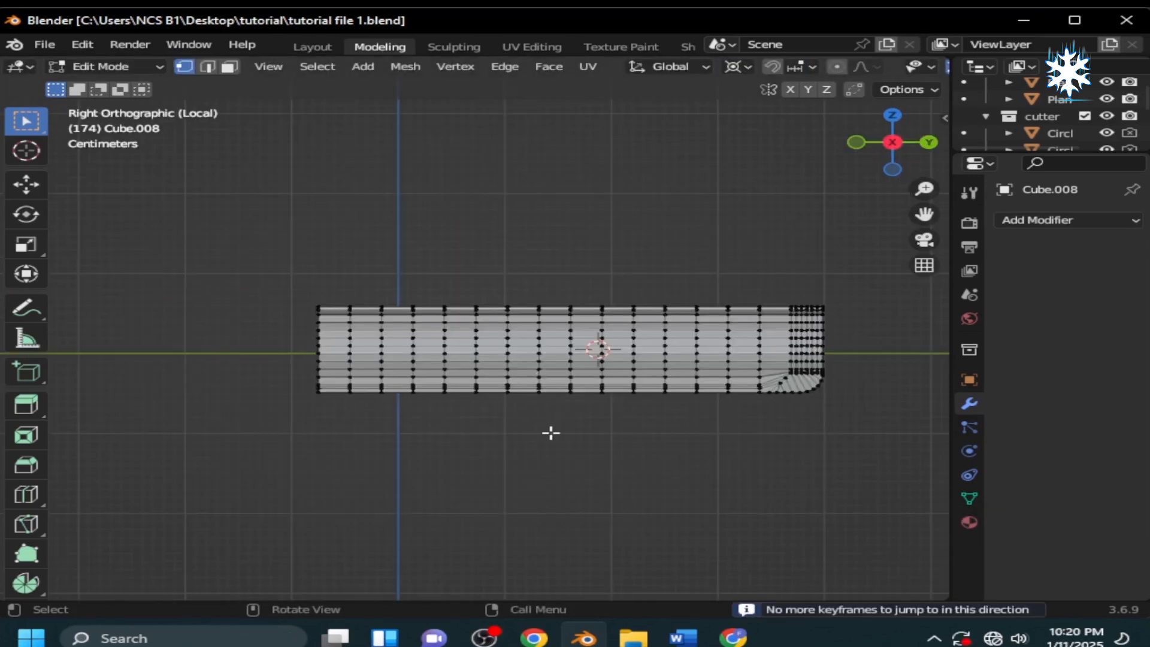
Step: Add the receiver reference image from the Desktop folder in the right view and scale it to the body
key("shift+a")
key("Tab")
key("shift+a")
mouse_move(580, 457)
left_click(712, 458)
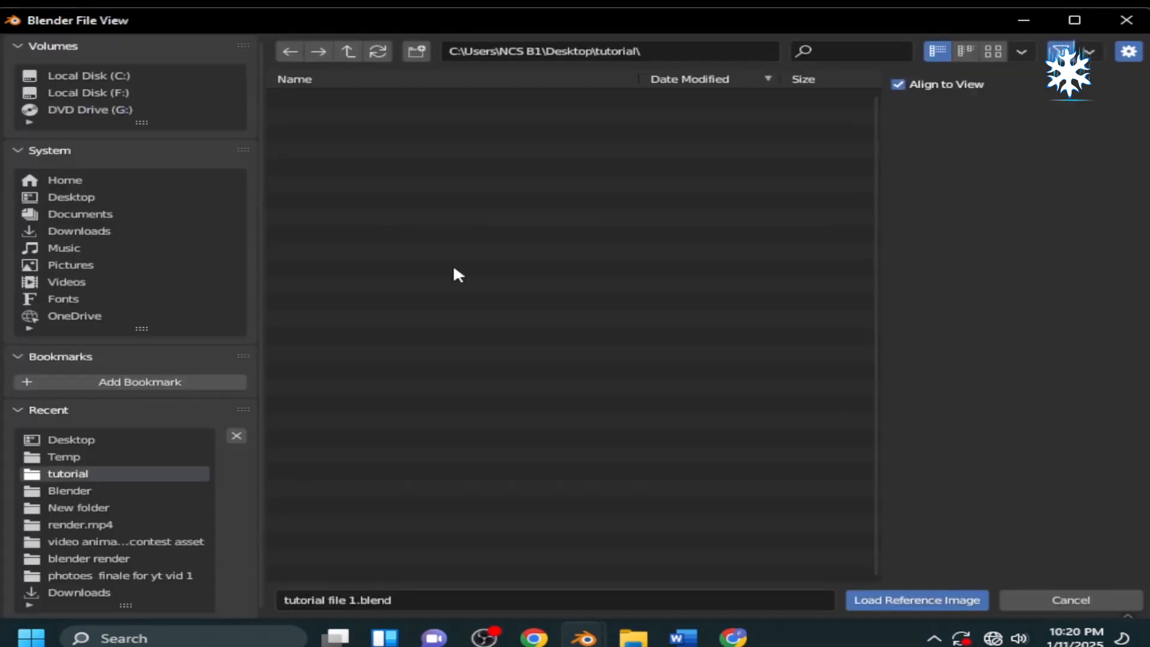
left_click(37, 197)
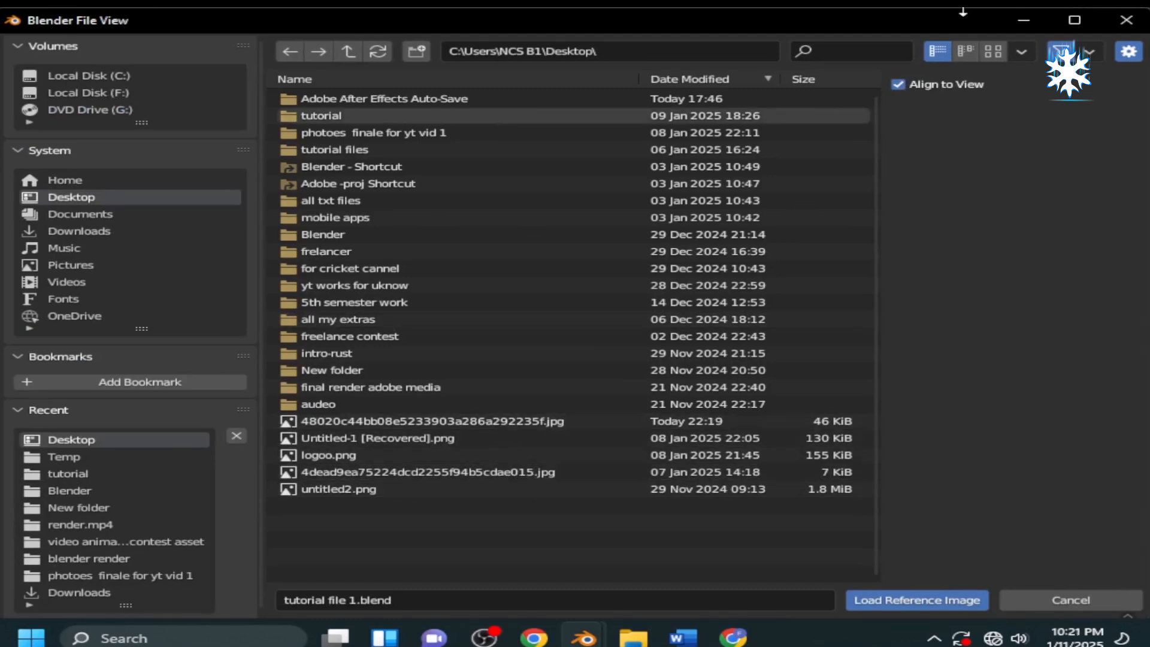
left_click(993, 51)
scroll(603, 369, "down", 4)
left_click(599, 366)
left_click(952, 600)
scroll(696, 427, "up", 1)
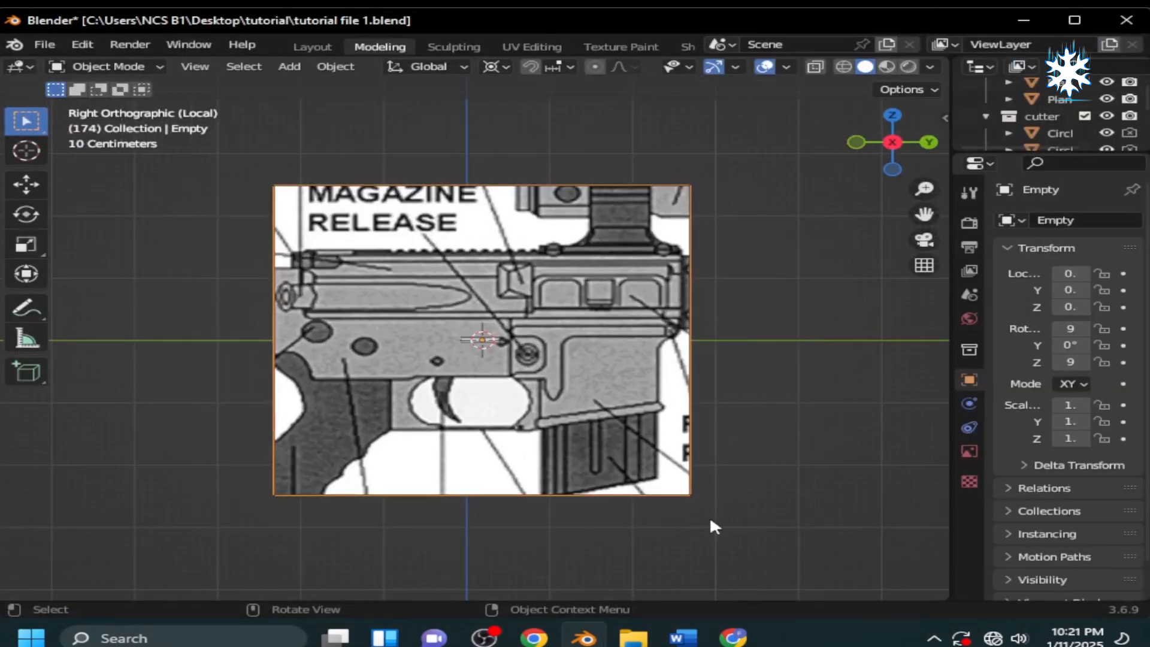
key("s")
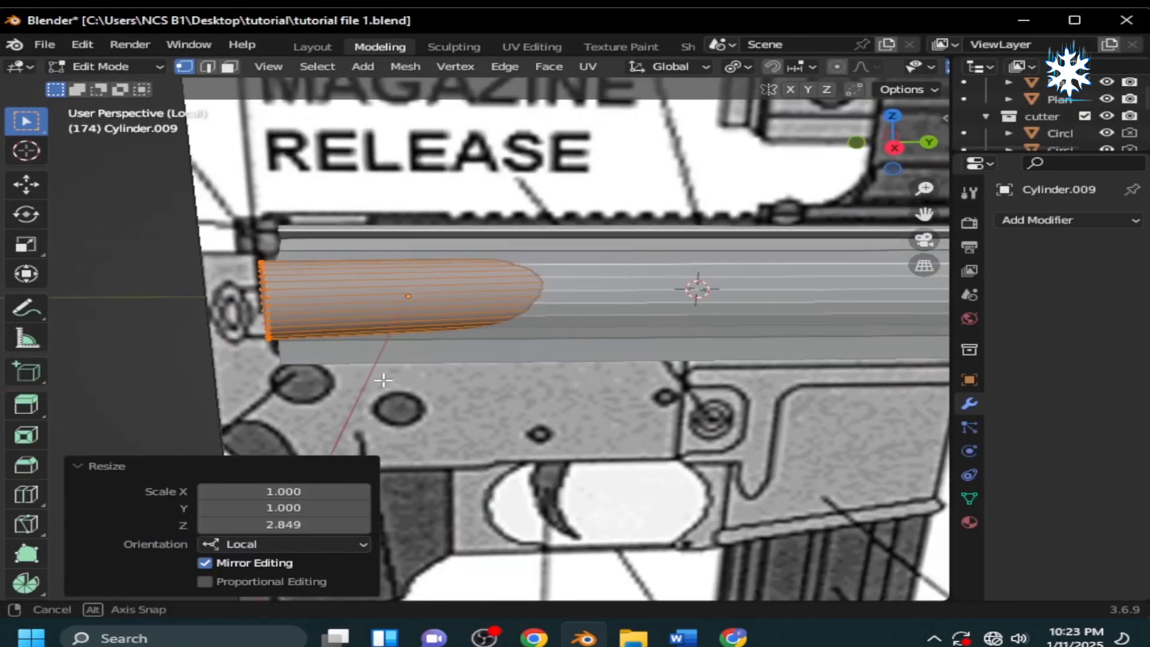
Step: Move the cylinder's rear end 0.02949 m along Y
key("g")
key("y")
left_click(451, 346)
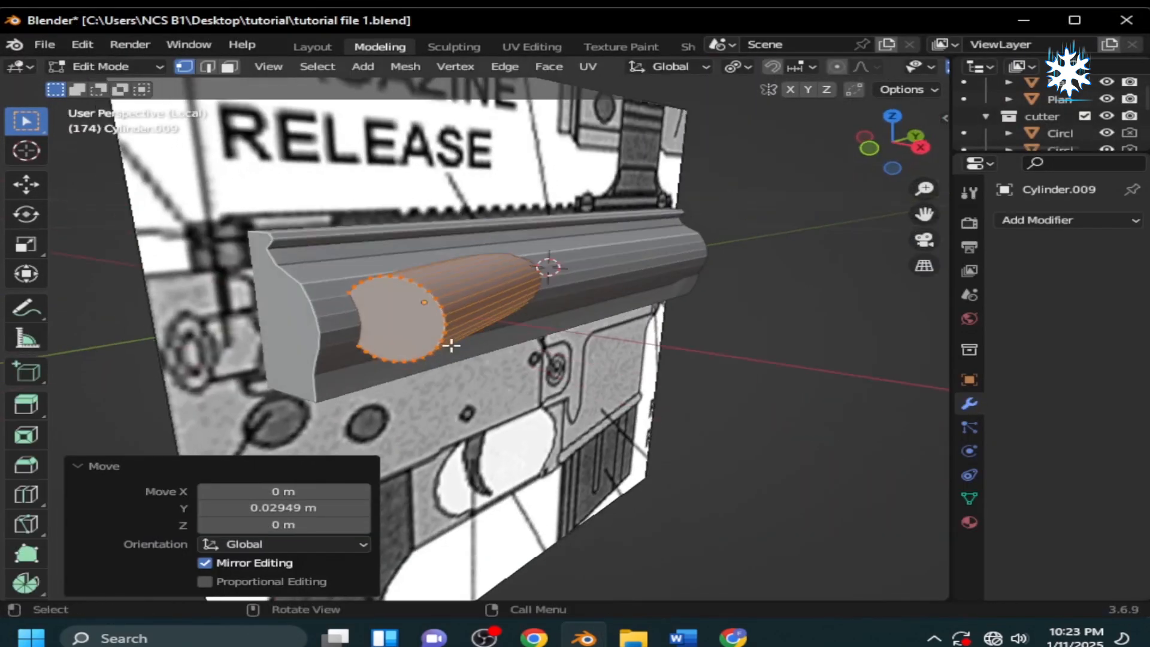
Step: Inset the cylinder's rear face, extrude it inward as a recess, and inset the recessed face by 0.0184 m
key("3")
left_click(418, 316)
key("i")
left_click(520, 444)
key("e")
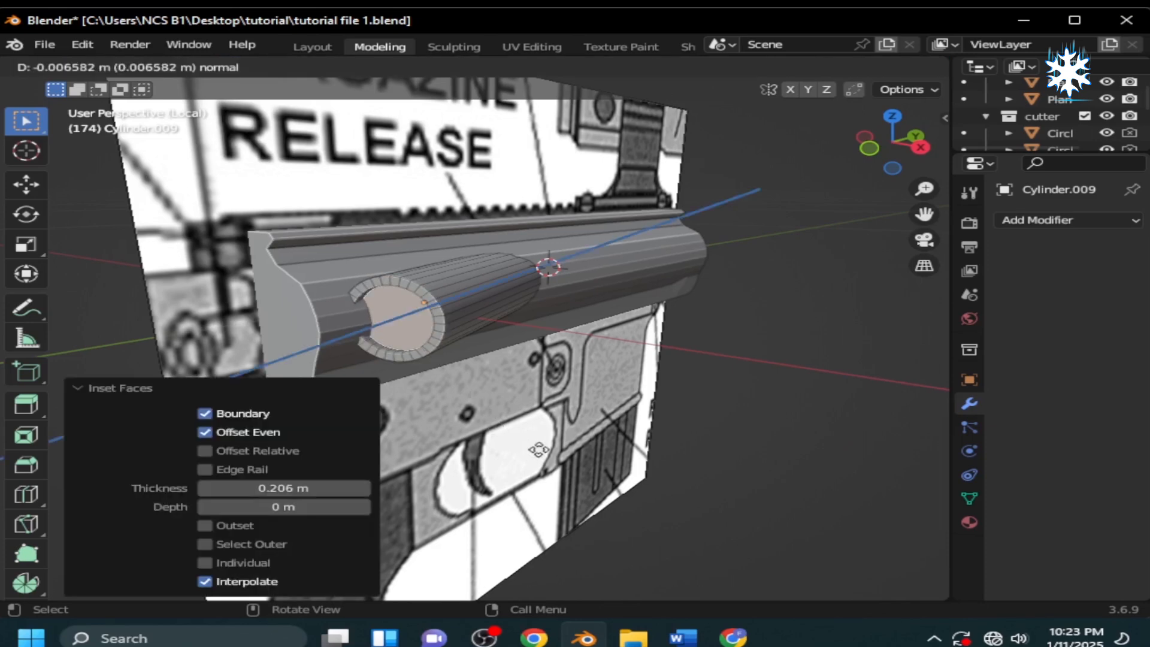
left_click(584, 453)
middle_click_drag(586, 454, 501, 418)
left_click(511, 444)
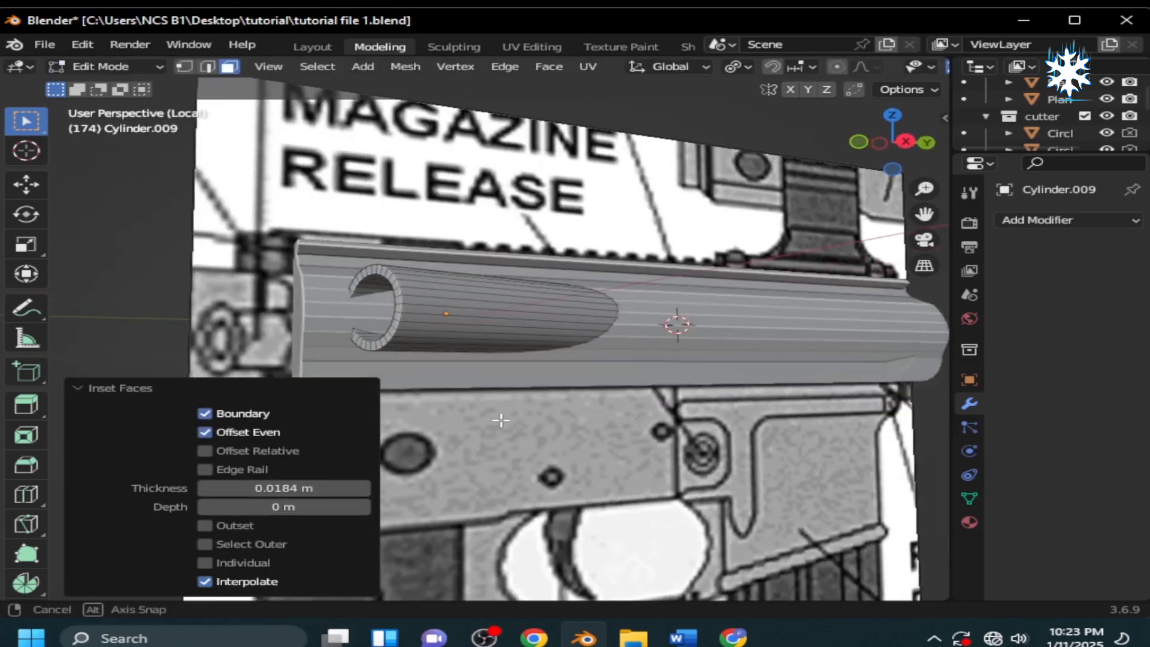
Step: Extrude the recessed face rearward as a narrower stub, adjust it along Y, and extrude another 0.003726 m segment
key("e")
left_click(349, 378)
mouse_move(349, 378)
middle_mouse_down()
mouse_move(363, 380)
mouse_move(358, 365)
middle_mouse_up()
key("g")
key("y")
left_click(392, 387)
key("e")
left_click(352, 365)
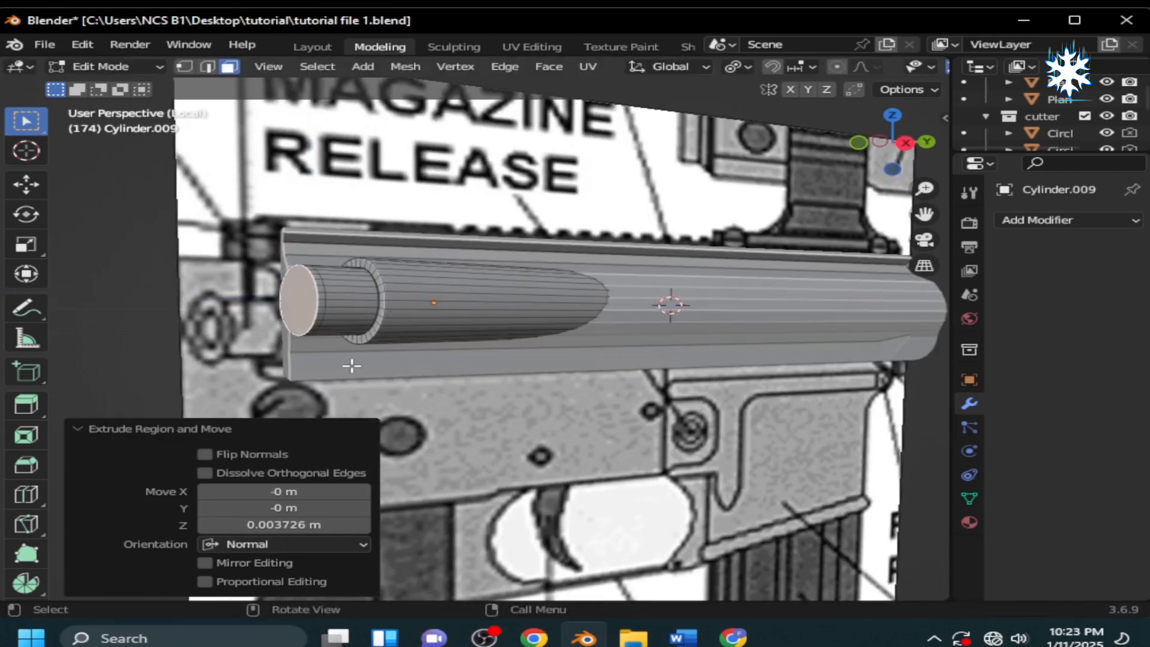
Step: Scale the stub's end face, extrude it 0.002463 m, and scale the new end face to form a bevelled collar
key("s")
left_click(361, 371)
left_click(356, 371)
key("s")
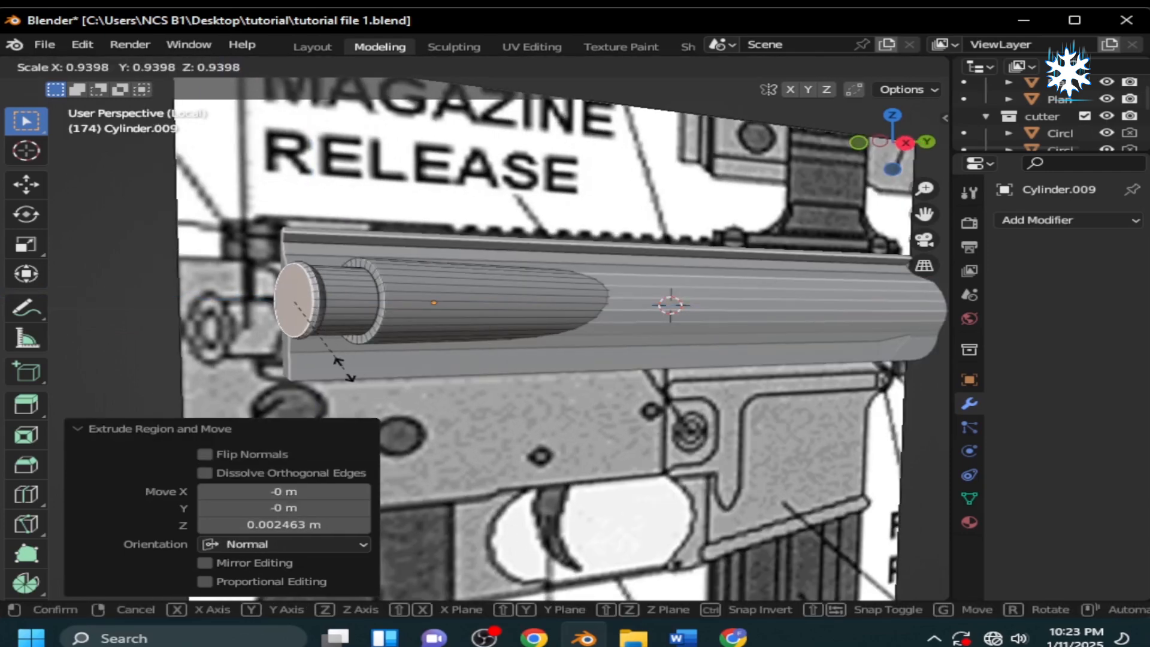
left_click(342, 367)
Step: Inset the stub's end face, extrude it 0.003069 m inward, and scale down the recessed face
key("i")
left_click(340, 367)
key("e")
left_click(341, 367)
middle_click_drag(342, 366, 464, 370)
key("s")
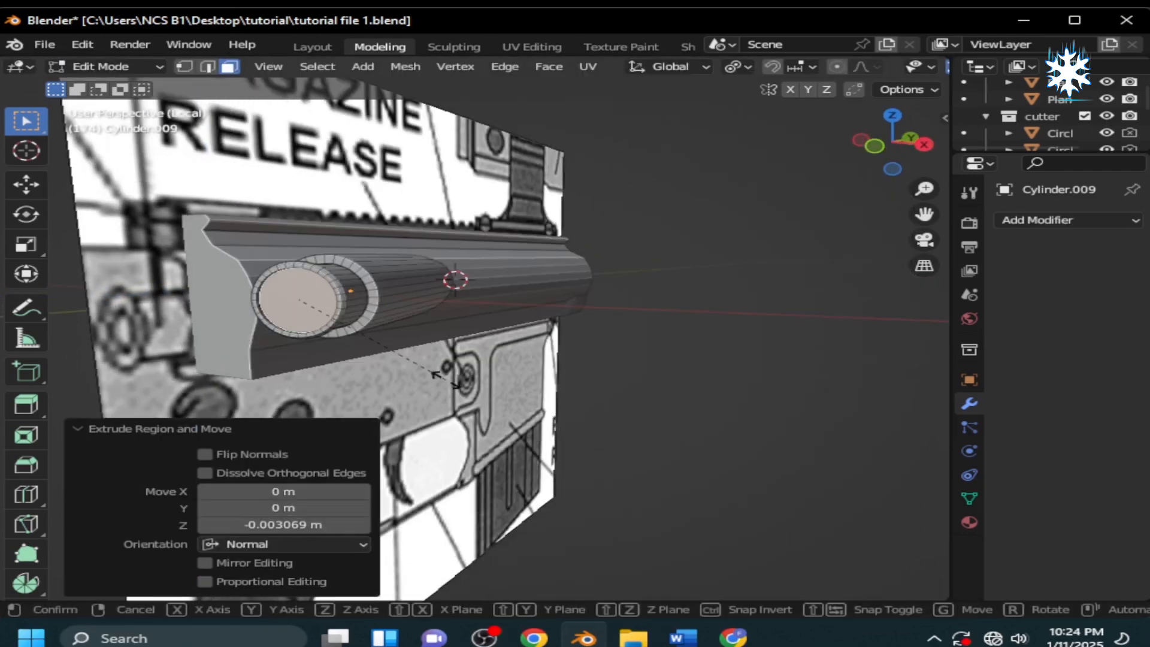
left_click(421, 352)
Step: Scale the whole cylinder object uniformly by 0.566
key("Tab")
middle_click_drag(554, 413, 458, 411)
key("s")
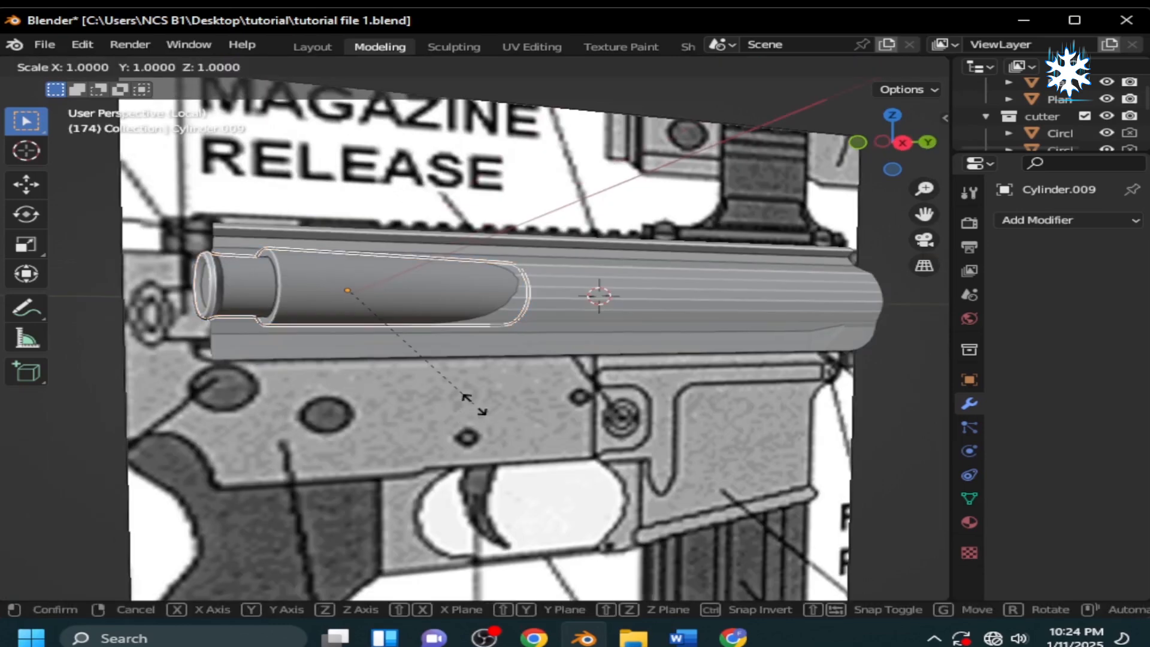
left_click(424, 360)
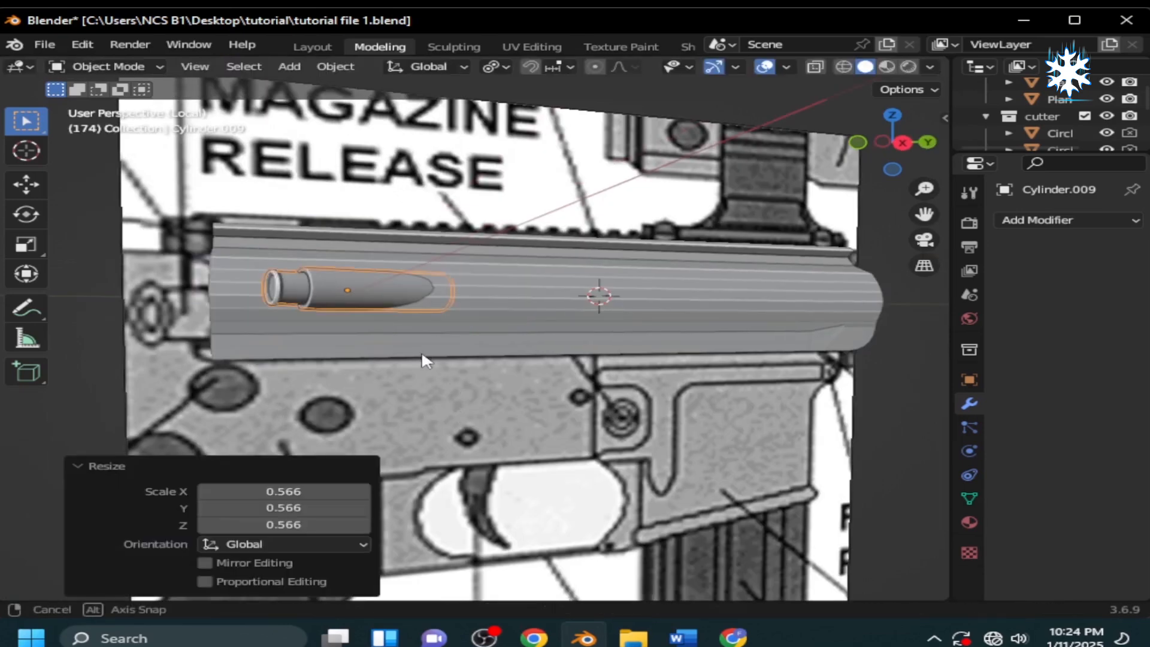
Step: Apply Shade Auto Smooth to the receiver body
middle_click_drag(422, 356, 337, 390)
left_click(512, 290)
right_click(513, 290)
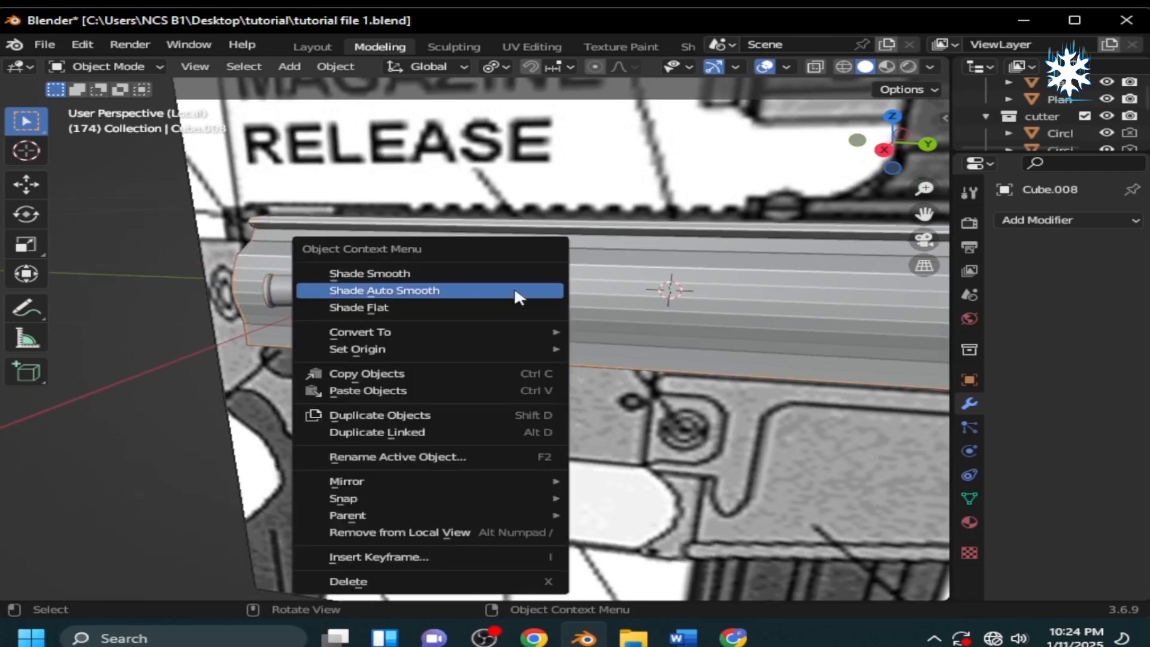
left_click(516, 294)
right_click(499, 308)
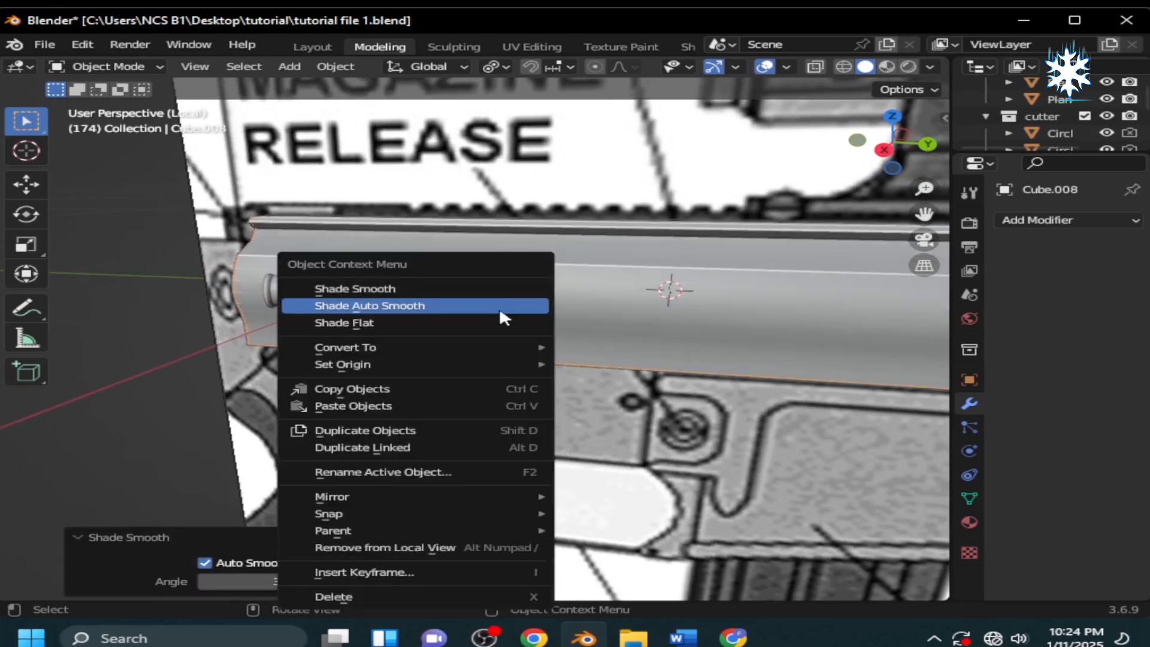
left_click(501, 312)
Step: Add the cylinder to the body as a Bool Tool union brush
left_click(383, 296)
left_click(448, 334, "shift")
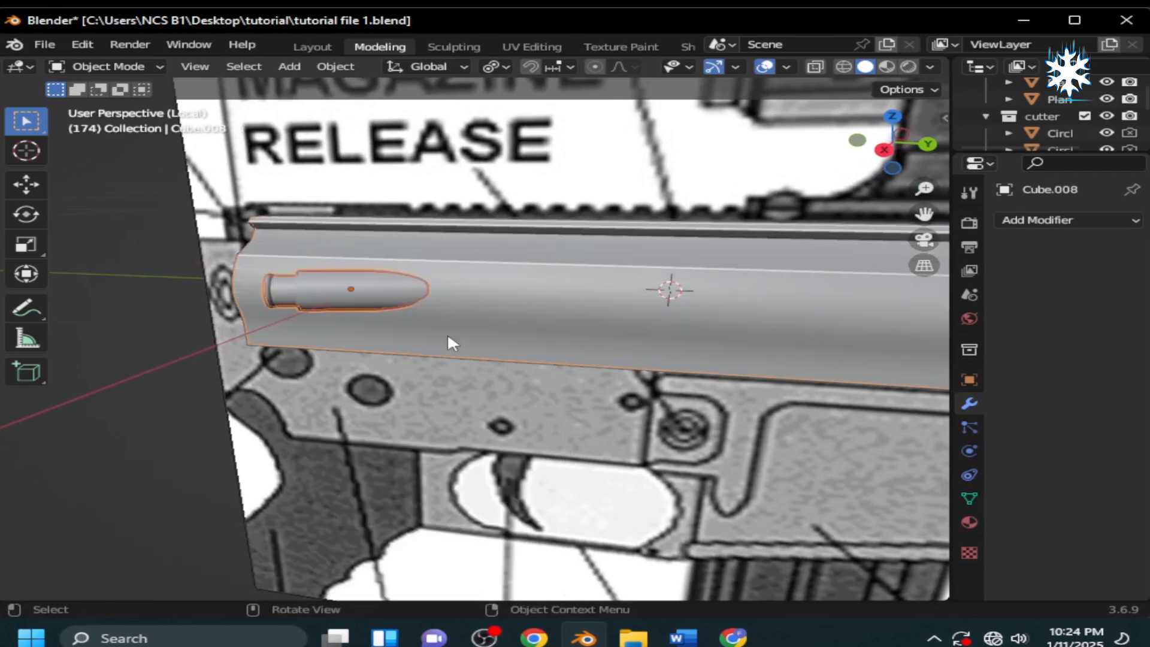
key("ctrl+KP_Add")
Step: Scale the cylinder brush by 1.158 and reposition it at the rear of the body's side
middle_click_drag(447, 332, 494, 334)
key("shift+z")
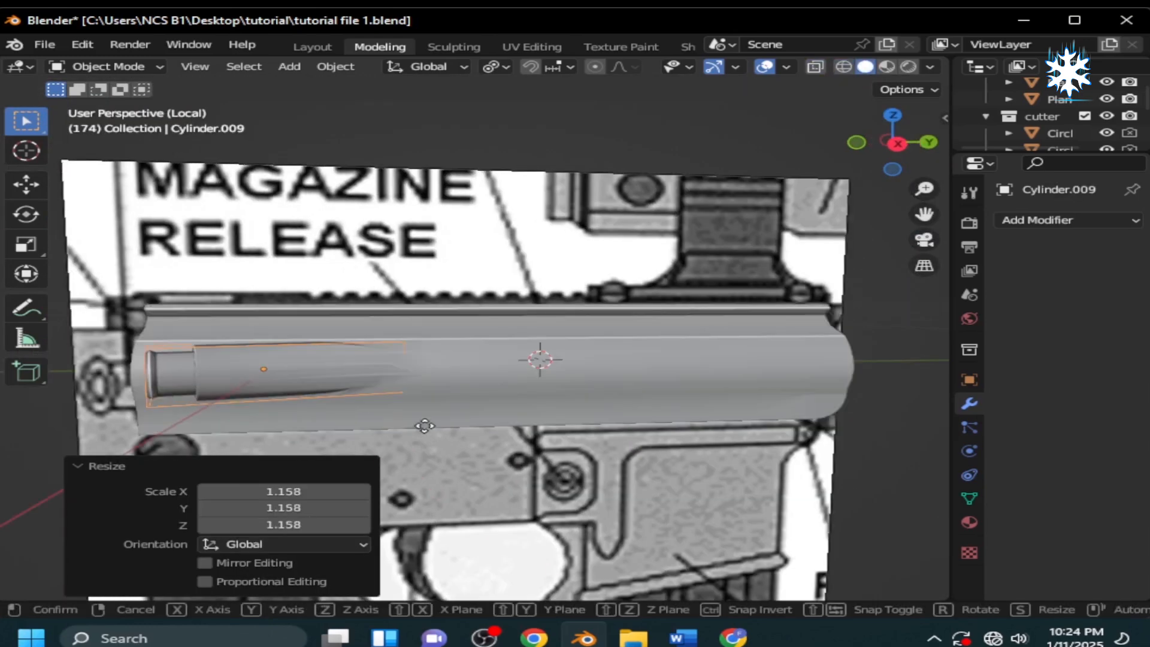
left_click(424, 427)
scroll(422, 419, "down", 2)
middle_click_drag(421, 419, 227, 436)
Step: Add a cube in wireframe view and scale it uniformly by 0.117
key("shift+z")
key("shift+a")
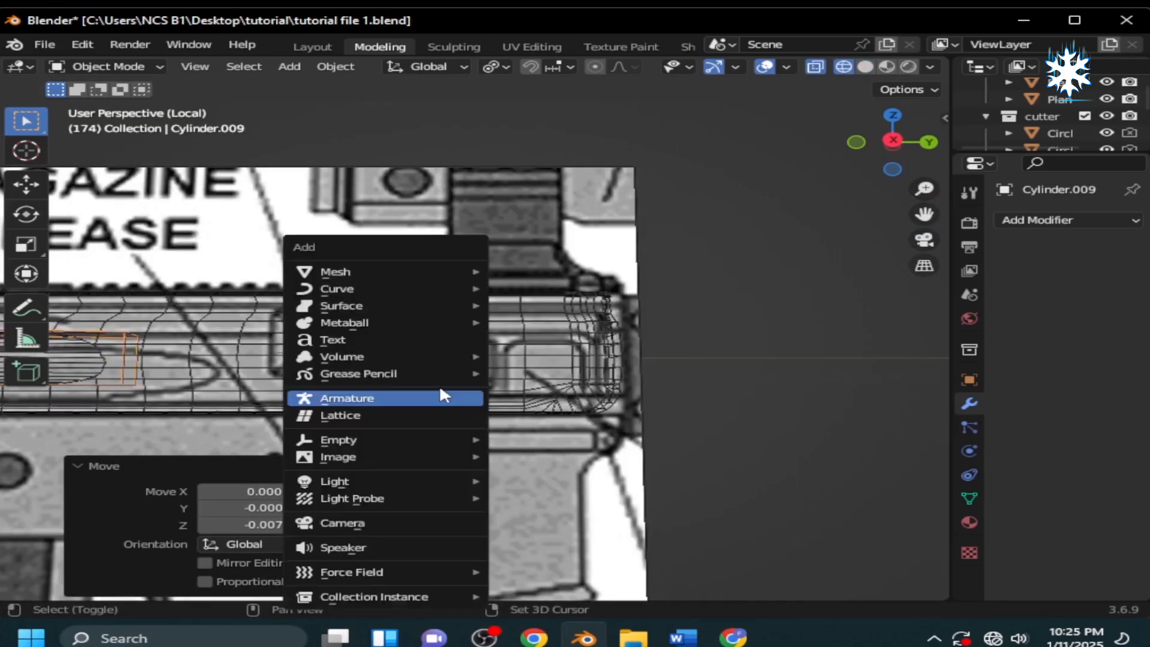
mouse_move(440, 272)
left_click(612, 288)
scroll(659, 385, "down", 16)
key("s")
left_click(490, 335)
scroll(527, 423, "up", 12)
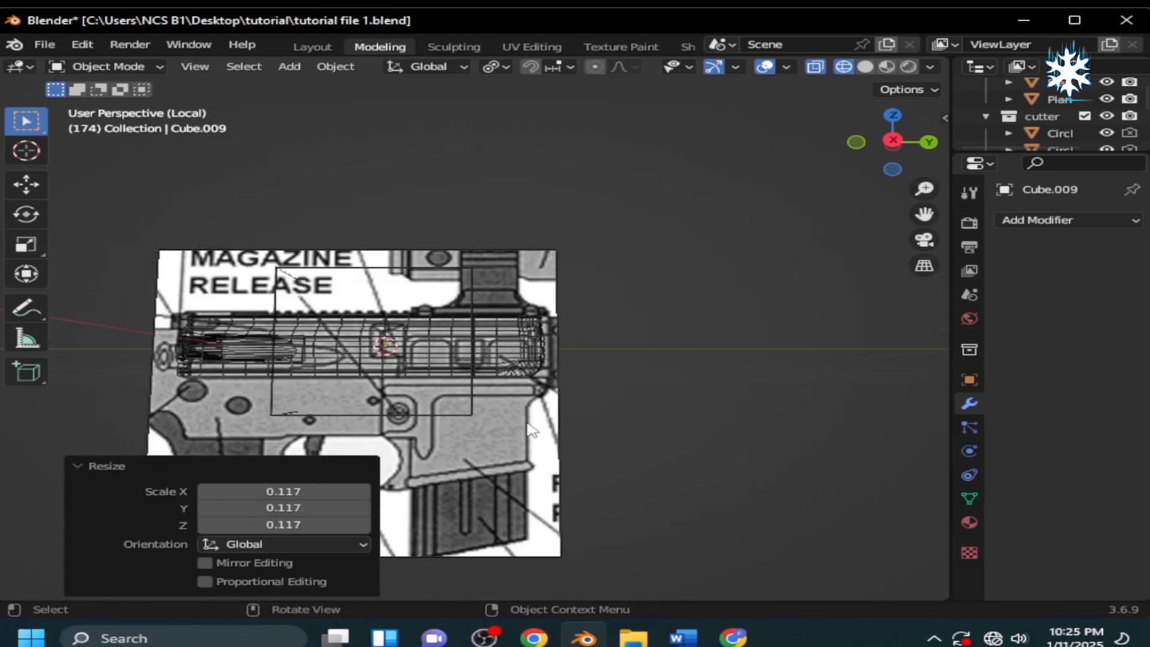
Step: Reduce the new cube further with a uniform scale of 0.335
left_click(470, 414)
left_click(471, 413)
middle_click_drag(471, 413, 779, 495)
key("ctrl+z")
key("s")
left_click(464, 382)
key("shift+z")
middle_click_drag(473, 395, 409, 375)
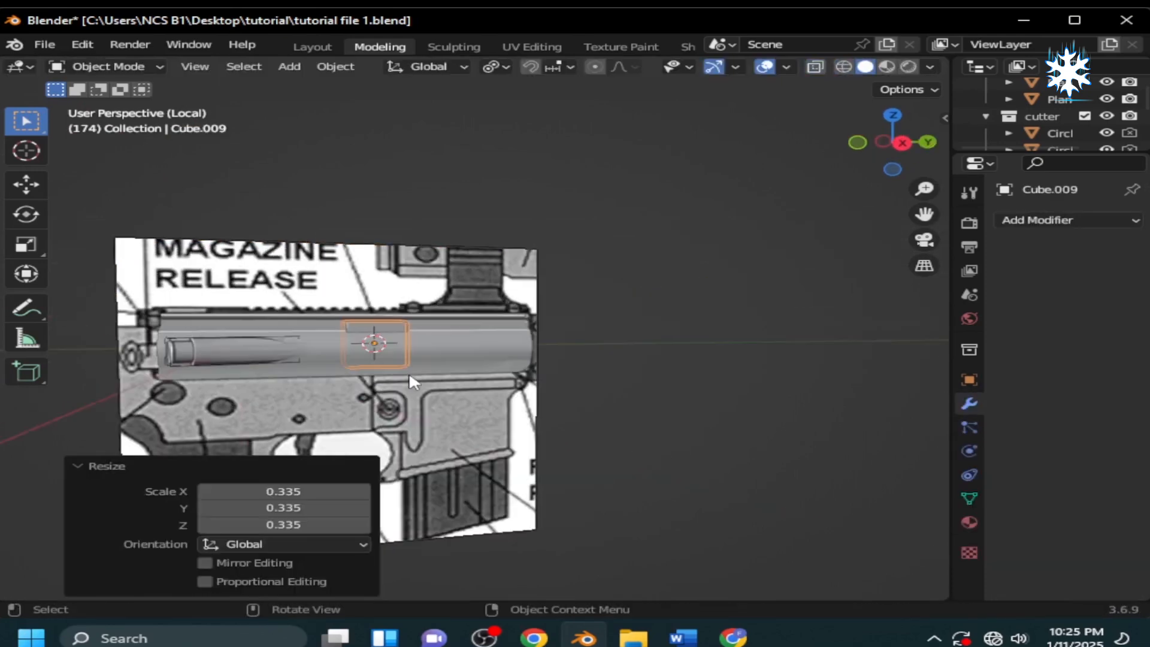
Step: Move the cube along X to the body's side and place it over the ejection port in the right view
key("g")
key("x")
left_click(428, 383)
key("KP_3")
key("shift+z")
key("g")
Step: Stretch the cube's mesh along Y by about 1.99 and fit its size and height to the ejection port outline
key("Tab")
key("s")
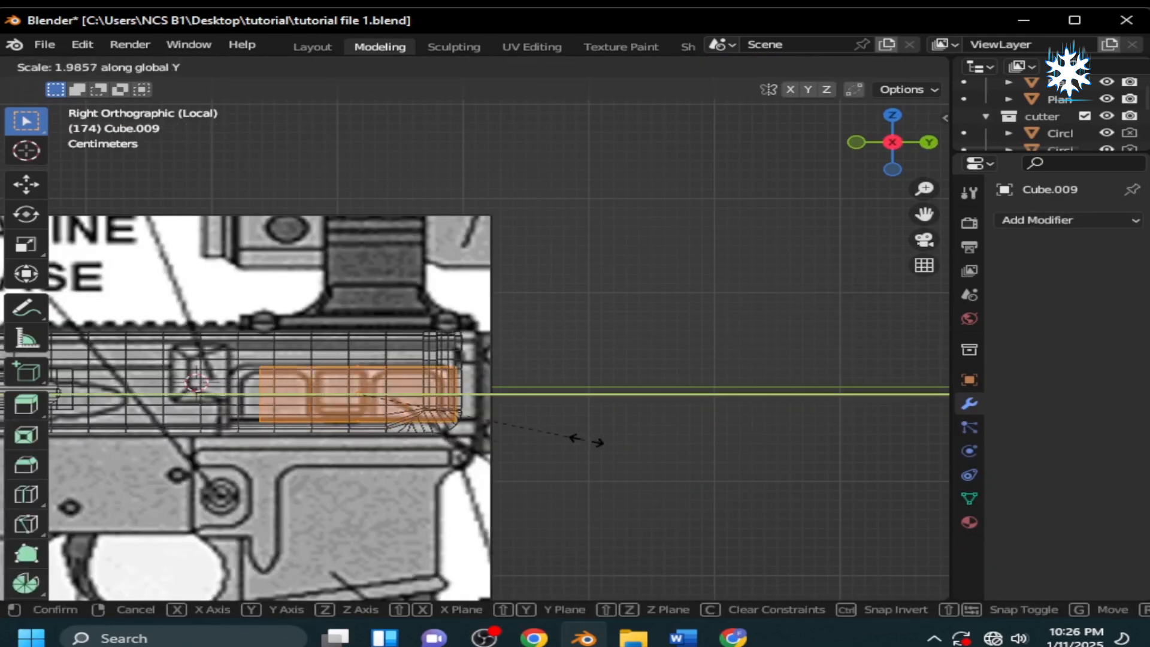
left_click(578, 440)
key("g")
left_click(549, 441)
key("s")
left_click(568, 442)
key("g")
key("z")
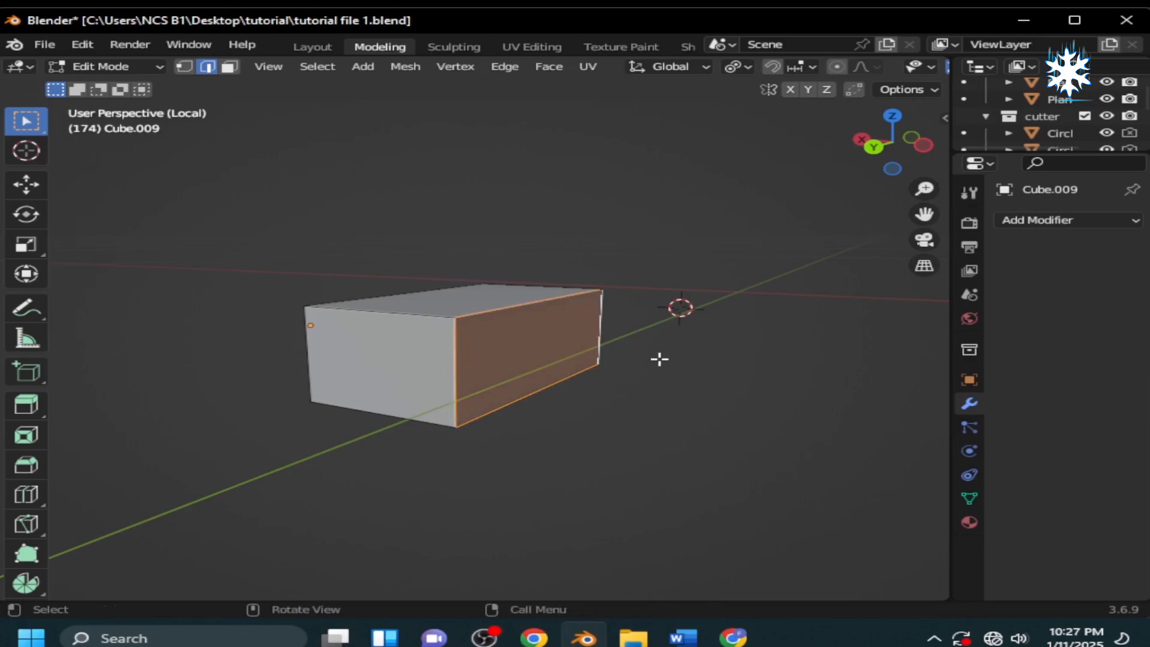
left_click(668, 377)
key("Tab")
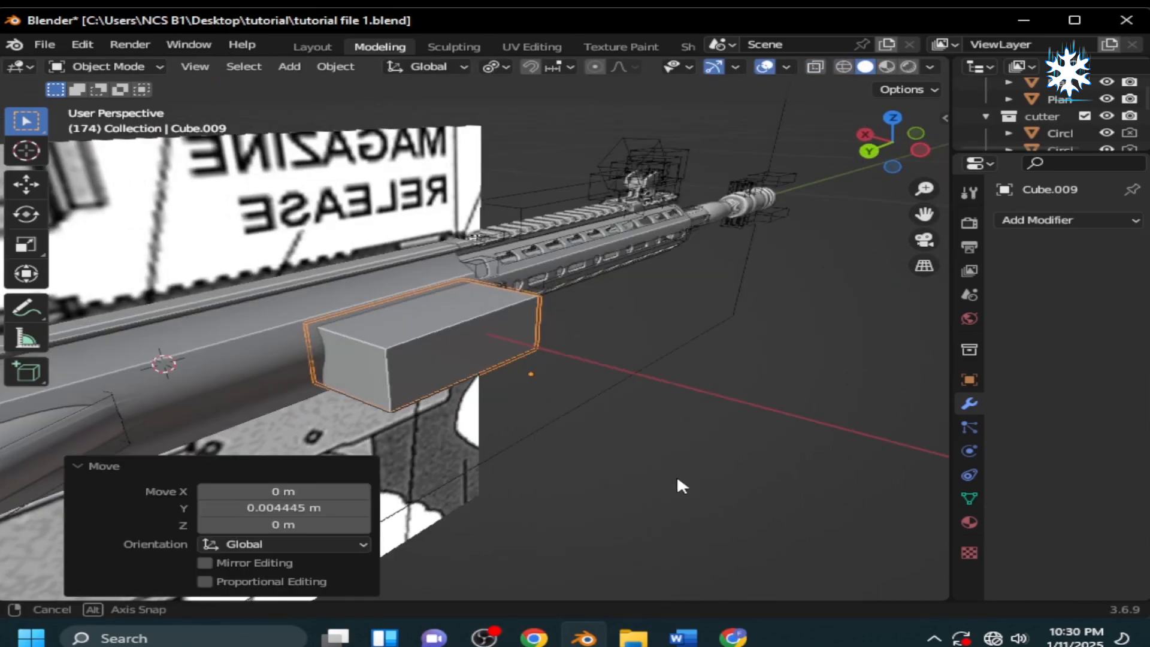
Step: Move the ejection port box along X relative to the body's side and save the file
middle_click_drag(678, 483, 401, 331)
left_click(400, 332)
key("g")
key("x")
left_click(436, 407)
middle_click_drag(435, 407, 611, 477)
left_click(645, 503)
key("ctrl+s")
scroll(611, 477, "down", 5)
left_click(584, 448)
key("s")
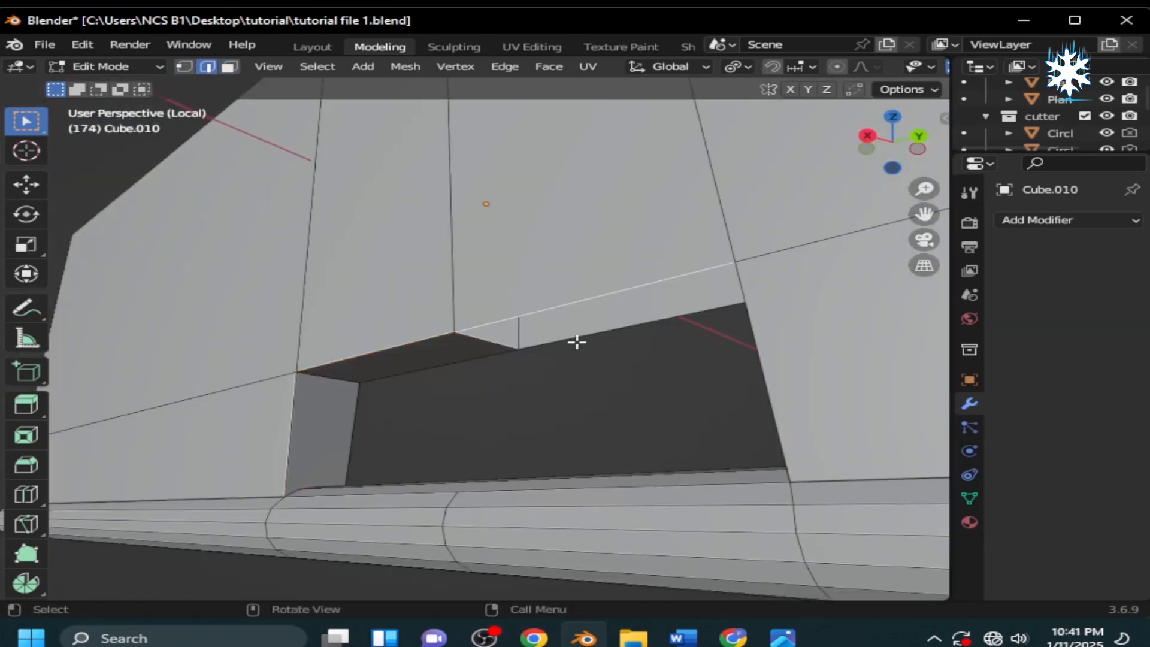
middle_click_drag(577, 342, 594, 496)
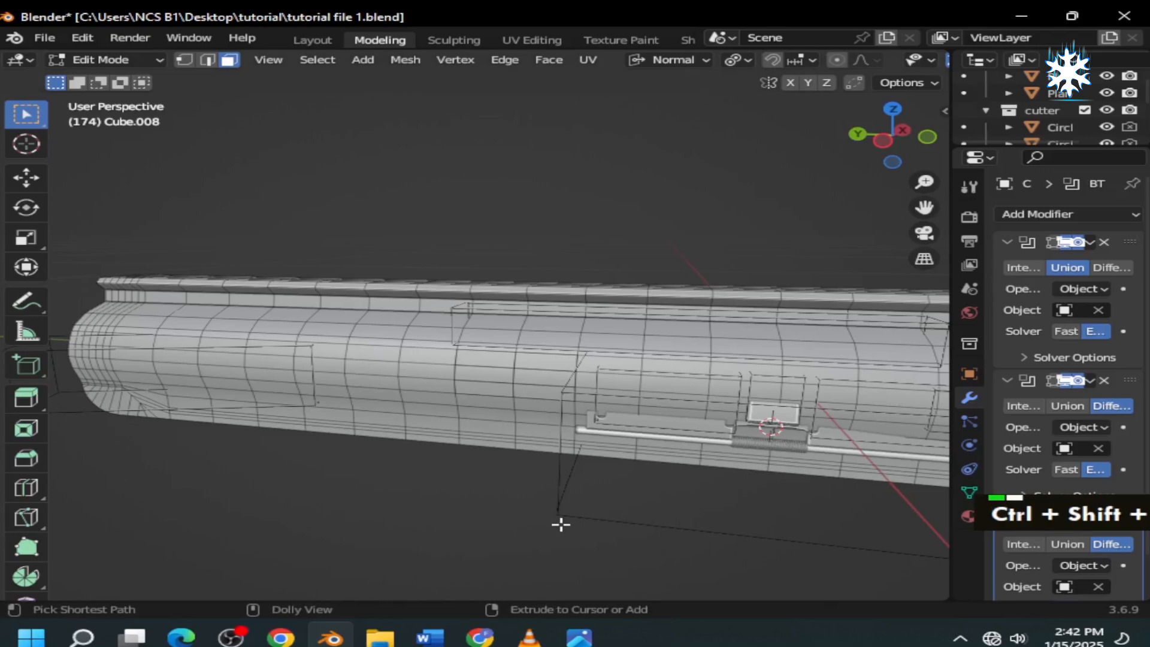
key("ctrl+l")
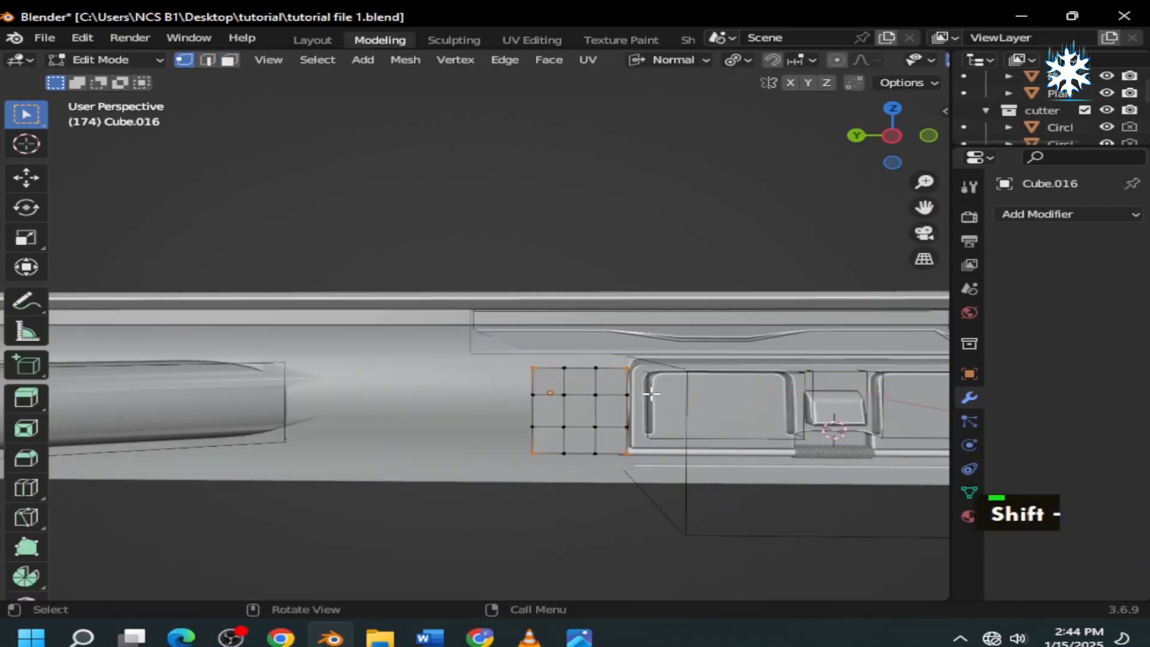
Step: Shape the grid panel beside the ejection port with chamfered corners, extrude it 0.01627 m, and narrow its outer face along X
key("g")
key("y")
key("s")
key("x")
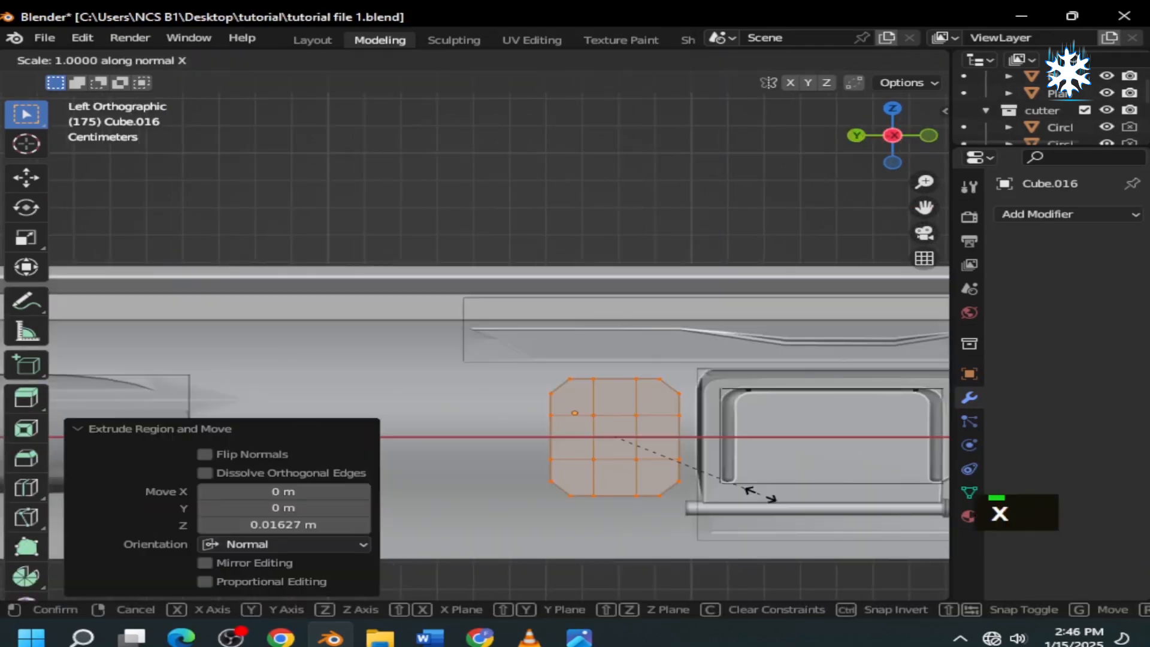
Step: Move the block's outer face 0.003735 m along Y, then rescale it and adjust its height along Z
key("g")
key("y")
key("s")
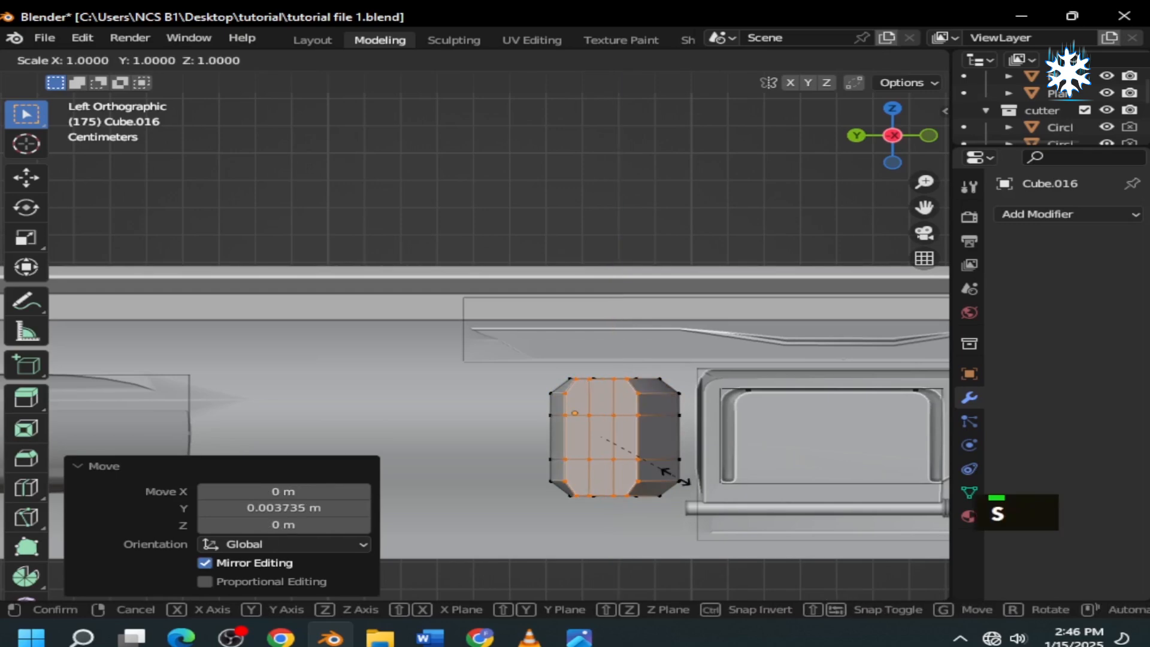
key("y")
key("s")
key("x")
key("x")
key("g")
key("z")
middle_click_drag(645, 519, 634, 533)
Step: Select the block's sharp edges and apply Shade Auto Smooth to the block object
key("2")
left_click(318, 60)
left_click(383, 238)
key("Tab")
right_click(559, 292)
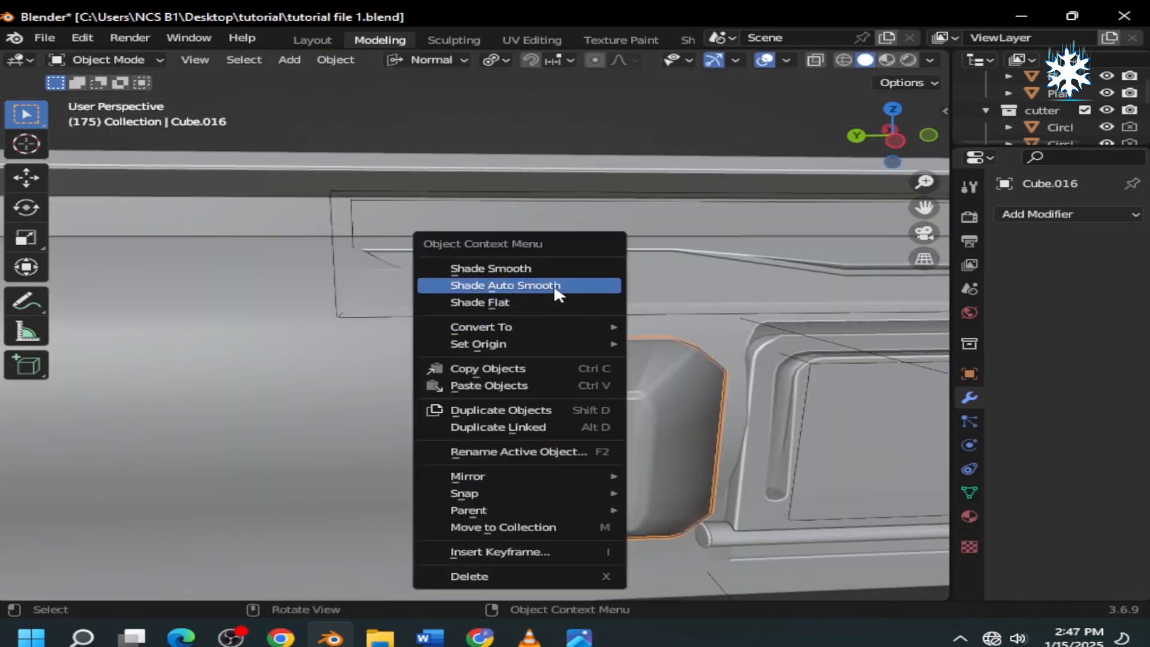
left_click(559, 291)
Step: Reposition the block along X and Y beside the ejection port frame
key("g")
key("x")
key("x")
key("g")
key("y")
middle_click_drag(431, 450, 513, 473)
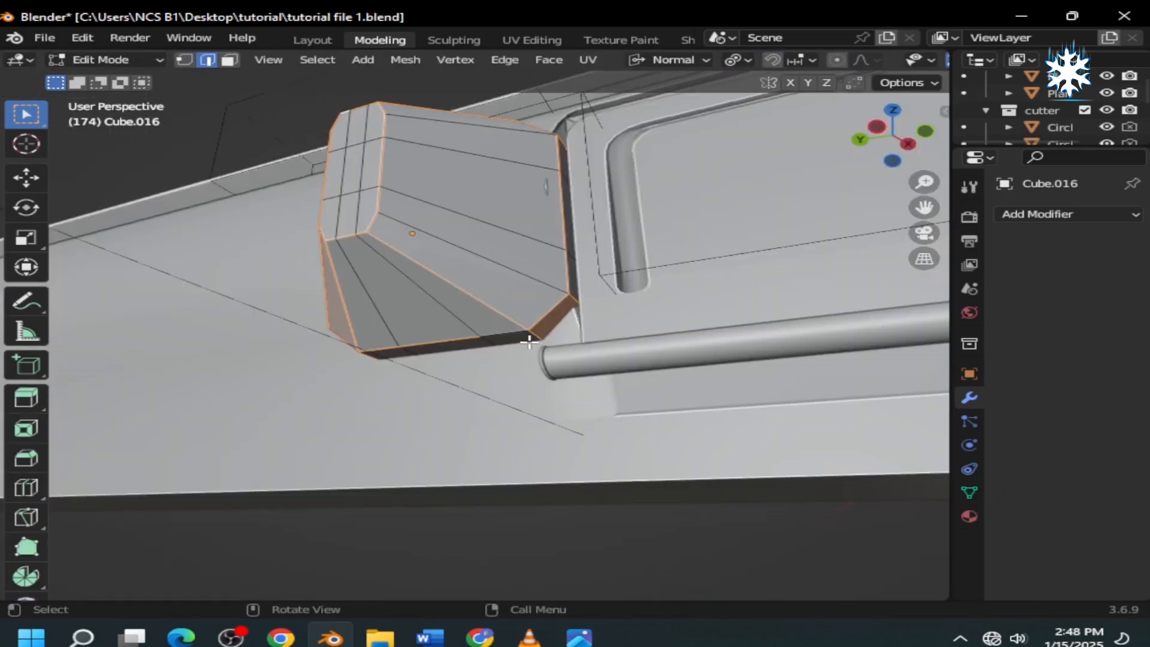
Step: Extrude a lug down from the block's underside, narrow its end to 0.382 in X, and add a horizontal loop cut
key("e")
left_click(549, 403)
key("ctrl+r")
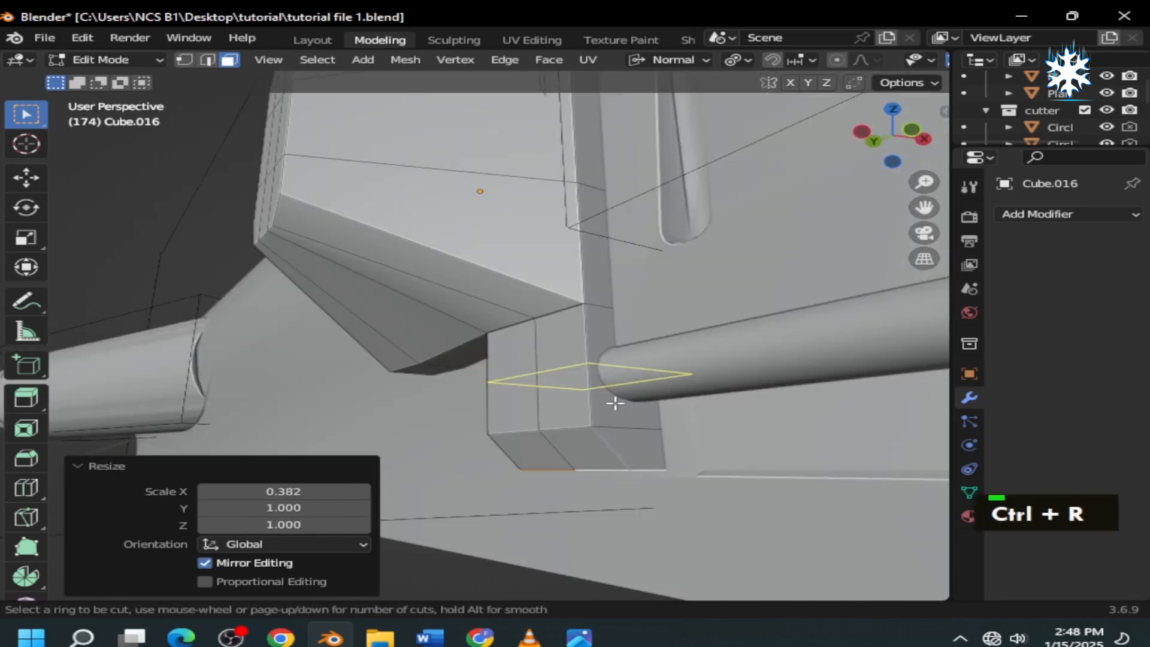
left_click(667, 195)
Step: Try scaling the lug's circular face group with Y locked, then undo back to the square faces
key("s")
key("shift+y")
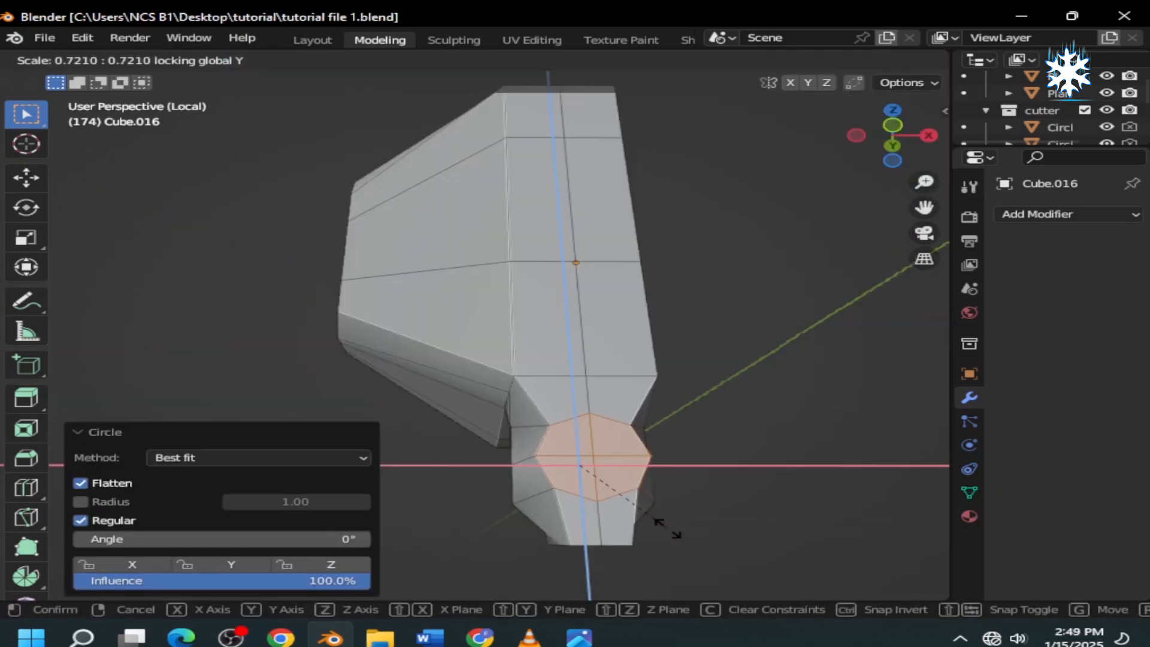
key("ctrl+z")
key("ctrl+z")
key("ctrl+z")
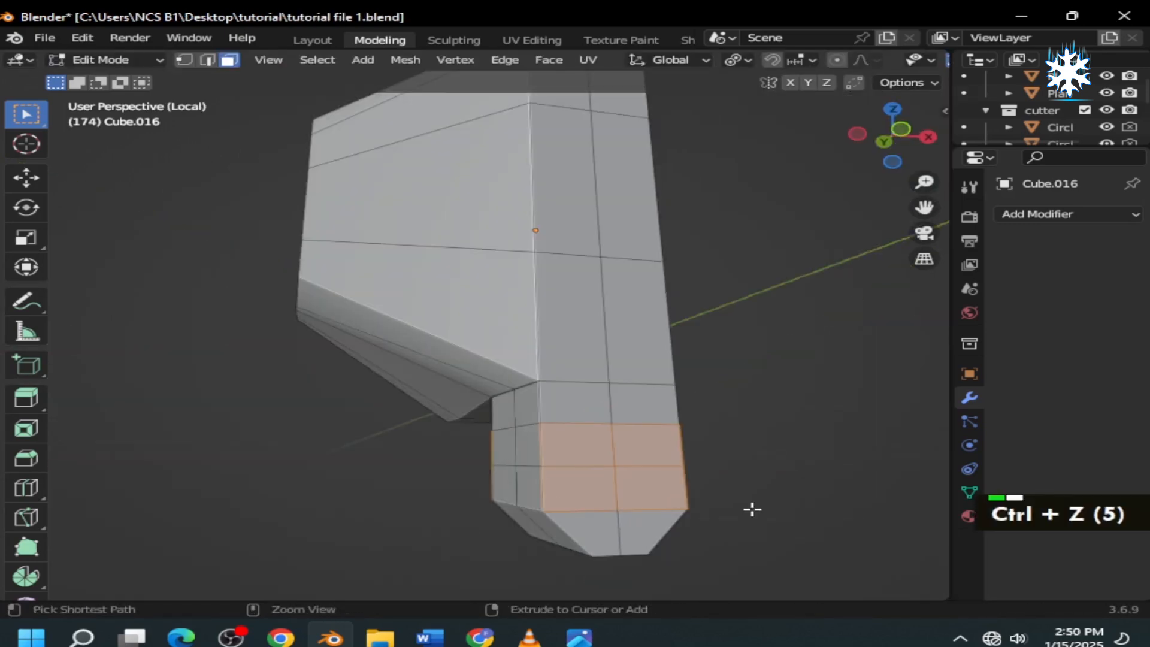
Step: Return from the isolated block to the full model and examine the trapezoidal side-panel cutter's mesh in isolation
key("Tab")
key("slash")
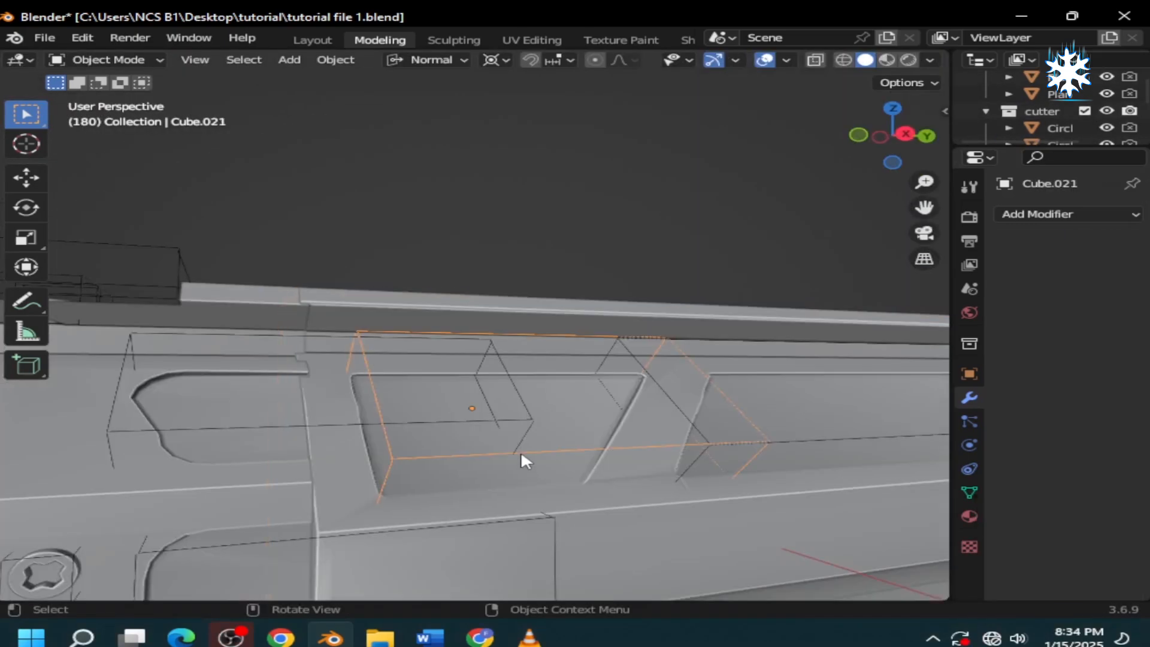
key("Tab")
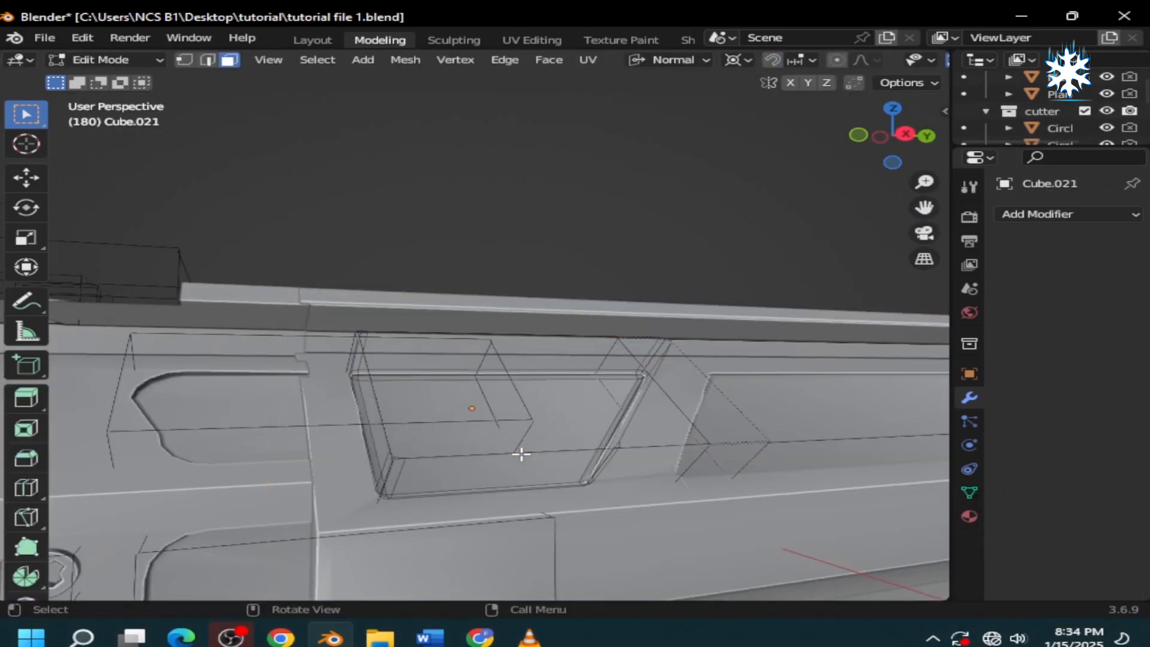
key("slash")
middle_click_drag(518, 455, 557, 473)
middle_click_drag(509, 477, 247, 500, "shift")
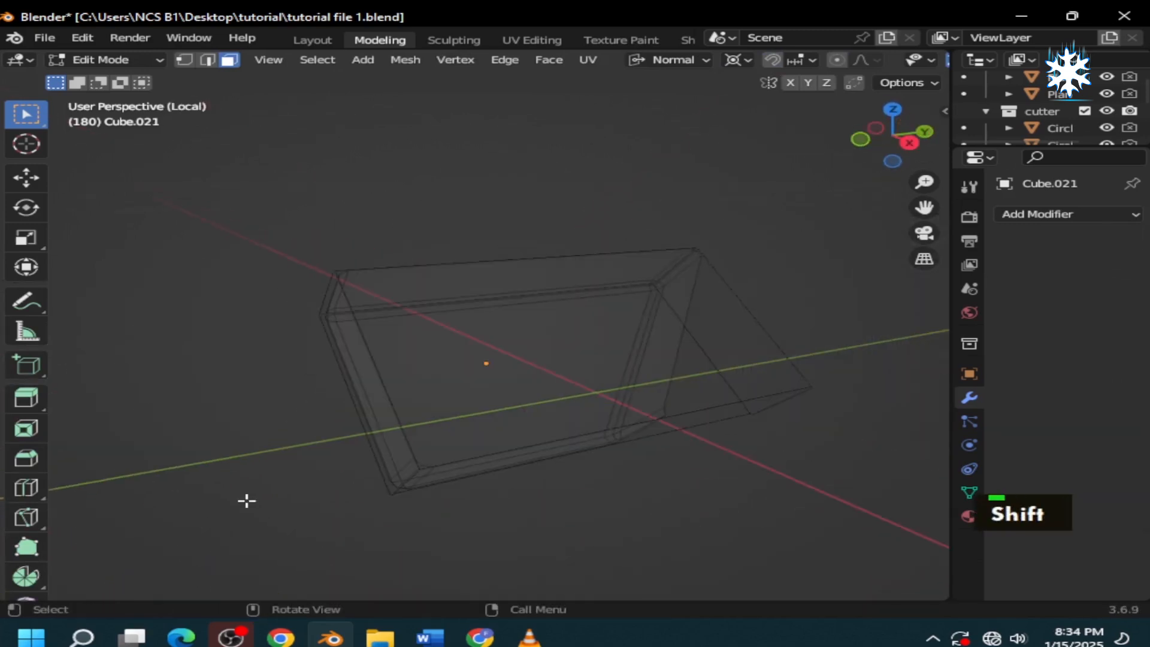
middle_click_drag(665, 425, 676, 295)
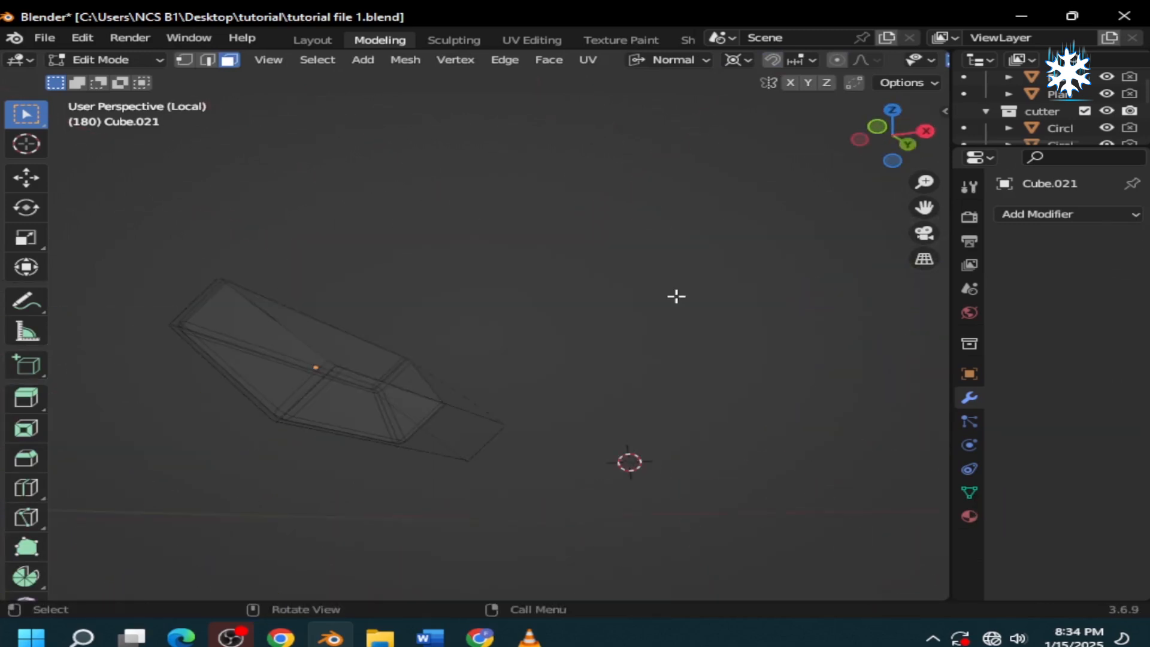
left_click(231, 636)
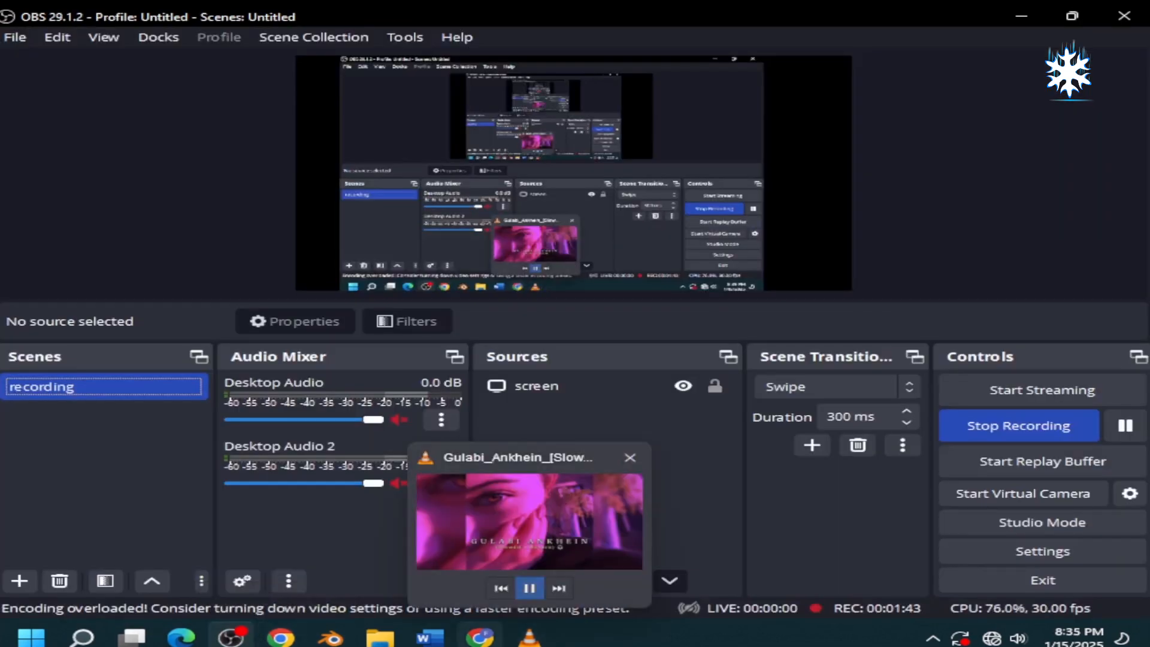
left_click(342, 541)
middle_click_drag(380, 549, 399, 515)
Step: Return to the full model and examine the mesh of the side-panel cutter near the receiver's rear end
key("slash")
scroll(716, 480, "down", 3)
middle_click_drag(779, 515, 442, 542)
scroll(442, 541, "up", 3)
middle_click_drag(671, 515, 466, 484, "shift")
key("Tab")
left_click(462, 430)
key("Tab")
scroll(473, 426, "down", 3)
scroll(407, 379, "up", 2)
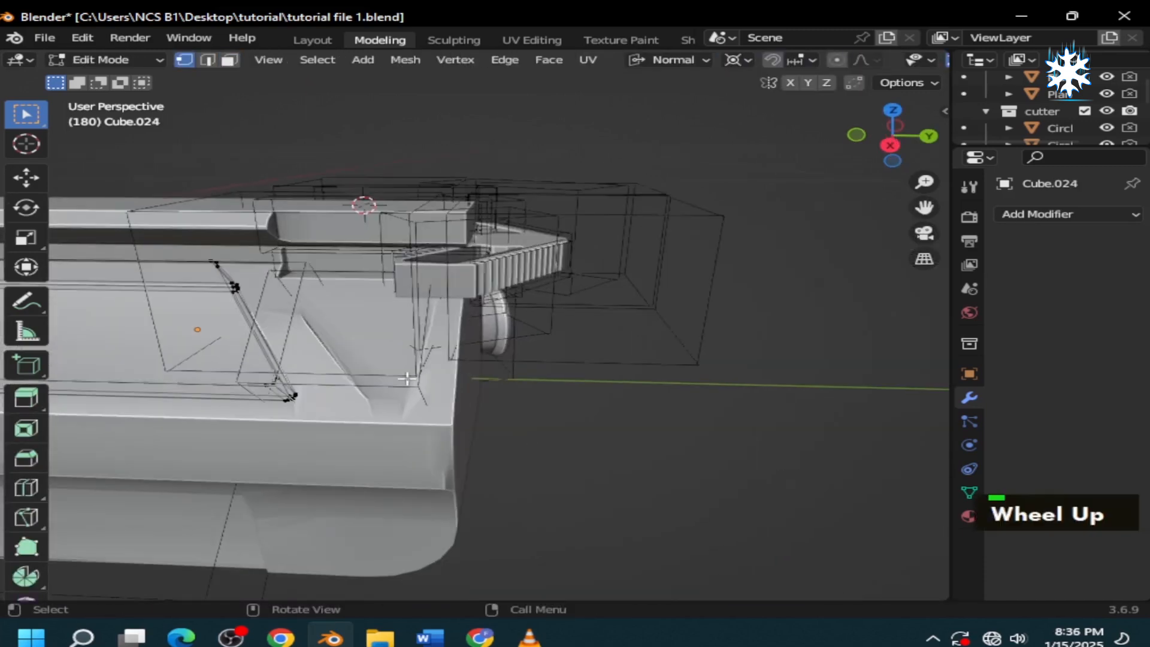
key("Tab")
Step: Isolate the rearmost angled panel cutter and examine its bevelled mesh, then return to the full model
middle_click_drag(453, 526, 310, 360)
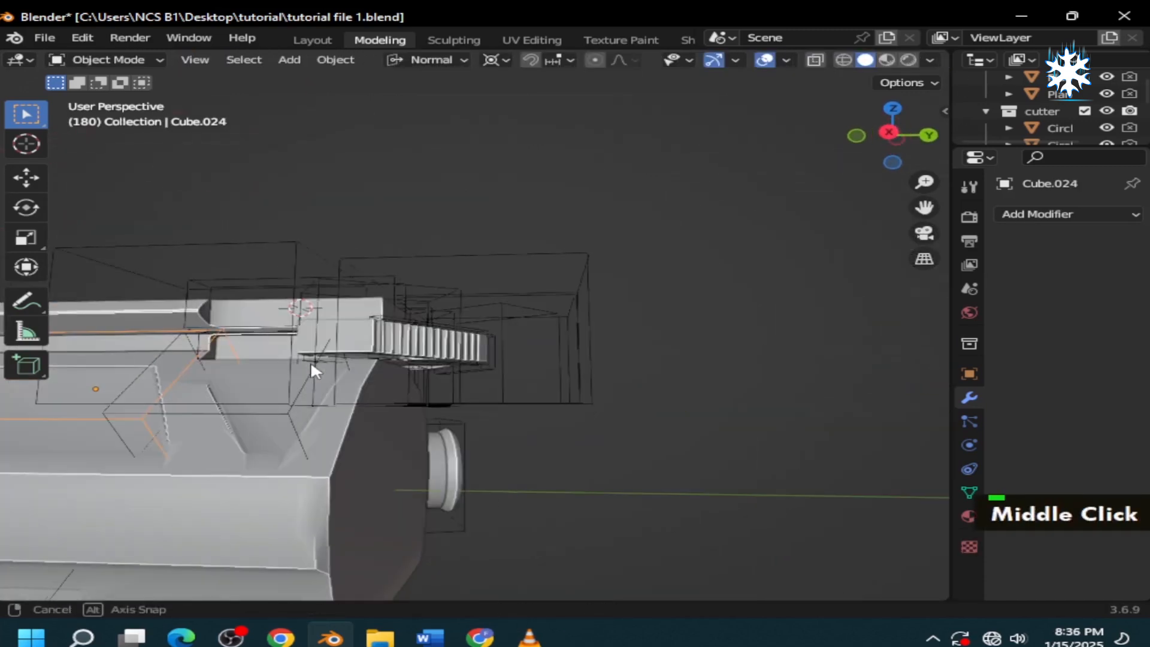
left_click(297, 419)
key("KP_Divide")
key("Tab")
scroll(392, 429, "down", 3)
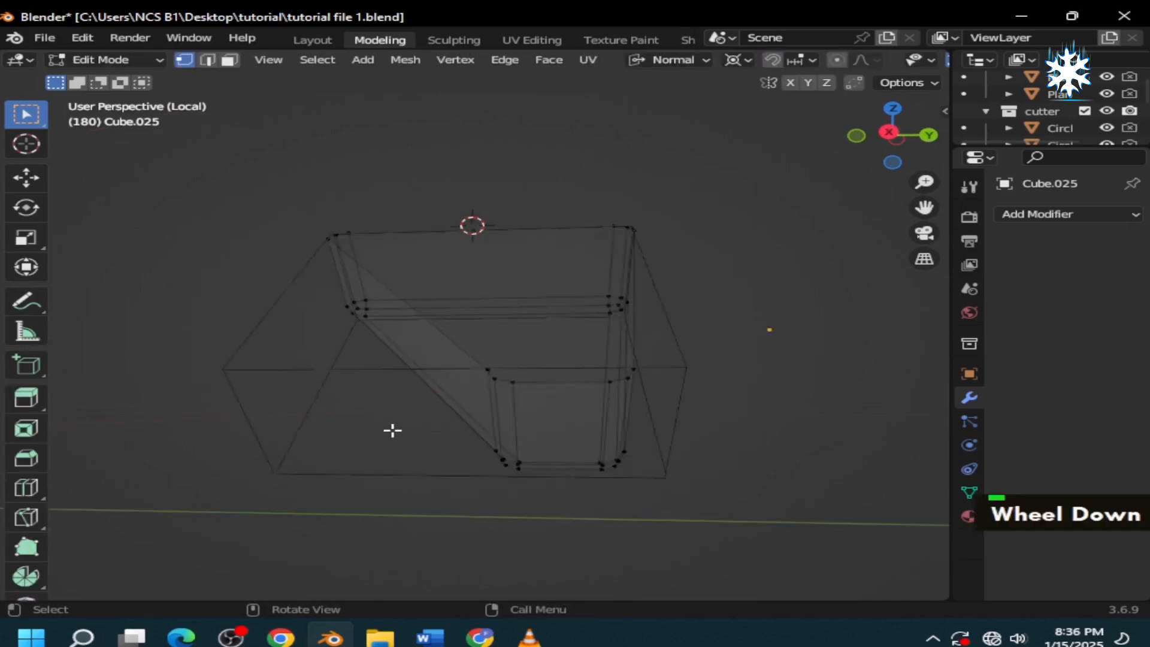
middle_click_drag(393, 429, 707, 335)
key("KP_Divide")
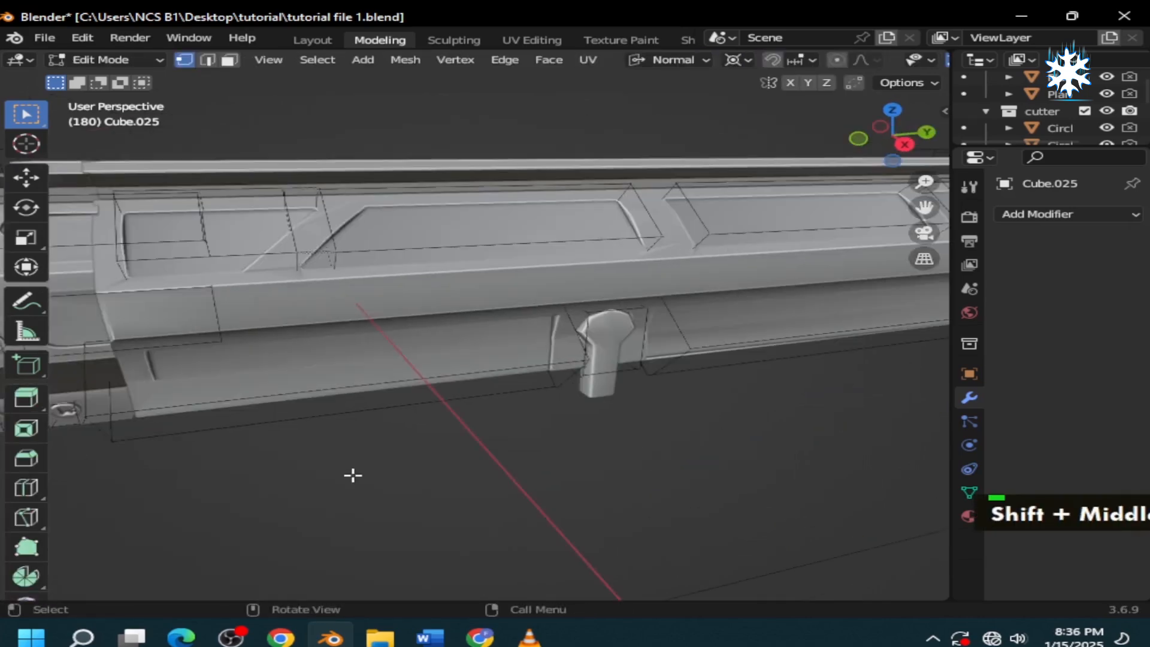
Step: Select the keyhole-shaped lug under the side rail and examine its mesh close up
key("Tab")
left_click(343, 422)
key("Tab")
scroll(336, 434, "up", 3)
middle_click_drag(336, 434, 380, 498, "shift")
right_click(405, 421)
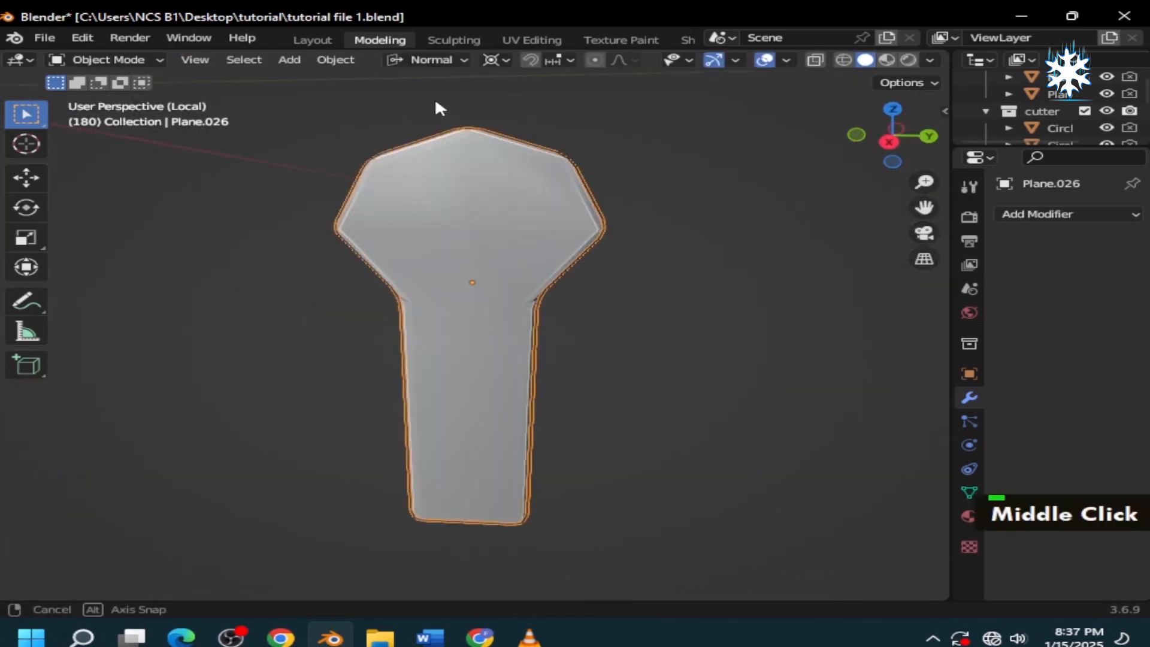
Step: Add a plane, divide it with one vertical and three horizontal loop cuts, and slide the lowest horizontal cut toward the middle
middle_click_drag(434, 98, 347, 278)
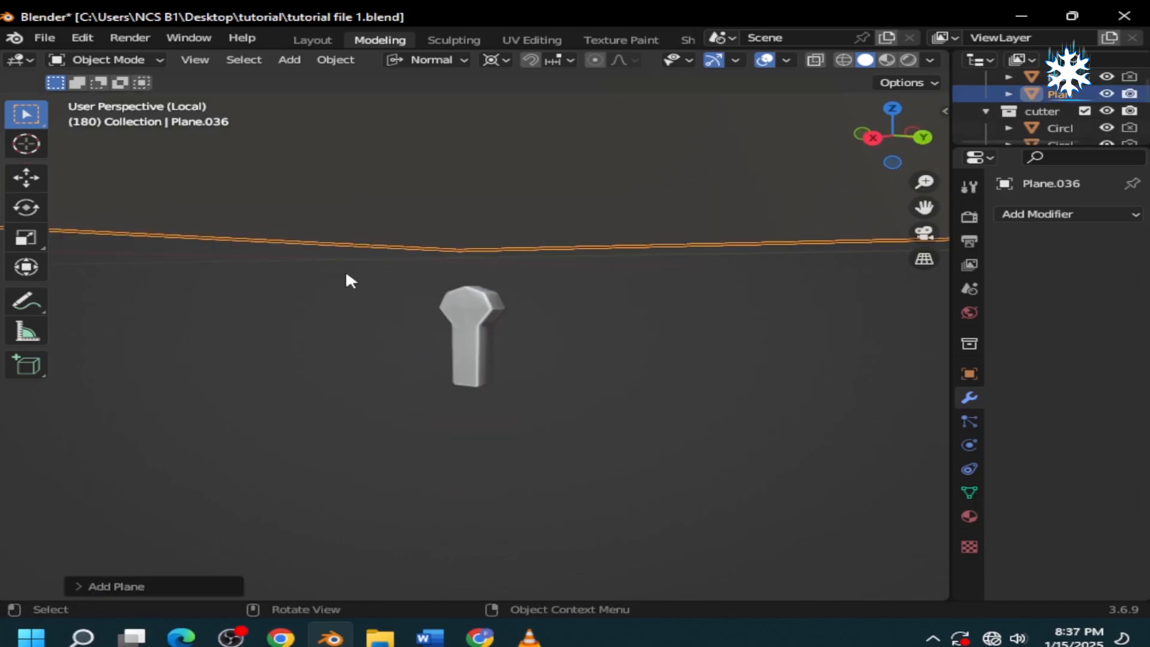
scroll(407, 255, "down", 2)
middle_click_drag(401, 252, 432, 320)
key("KP_7")
scroll(532, 327, "down", 8)
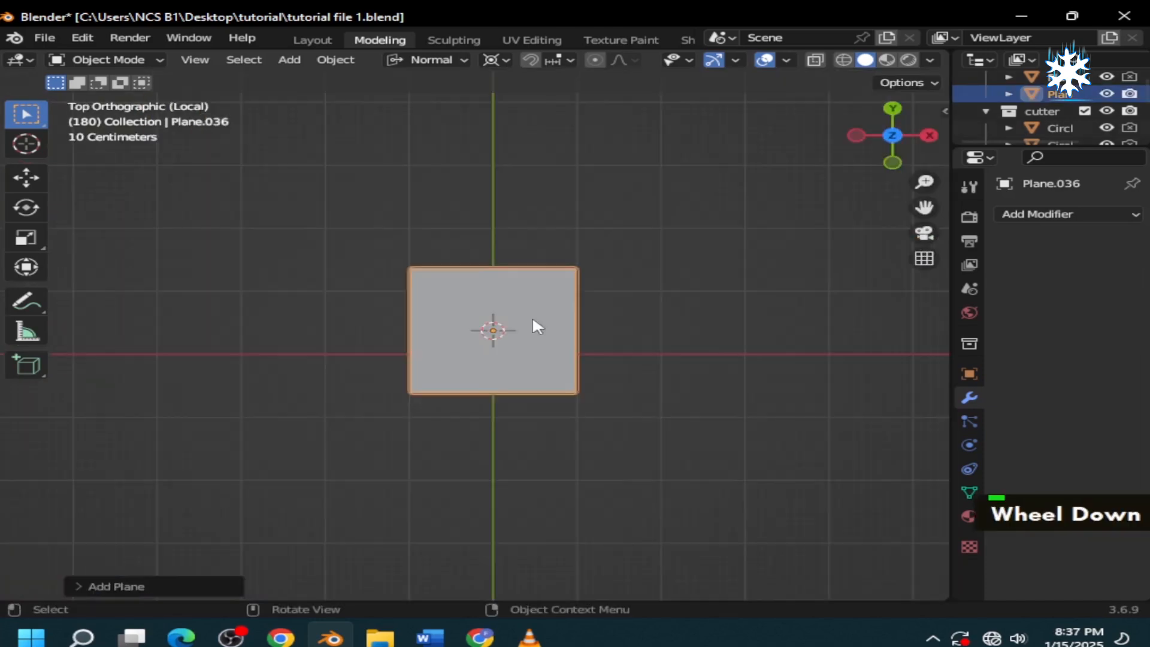
key("Tab")
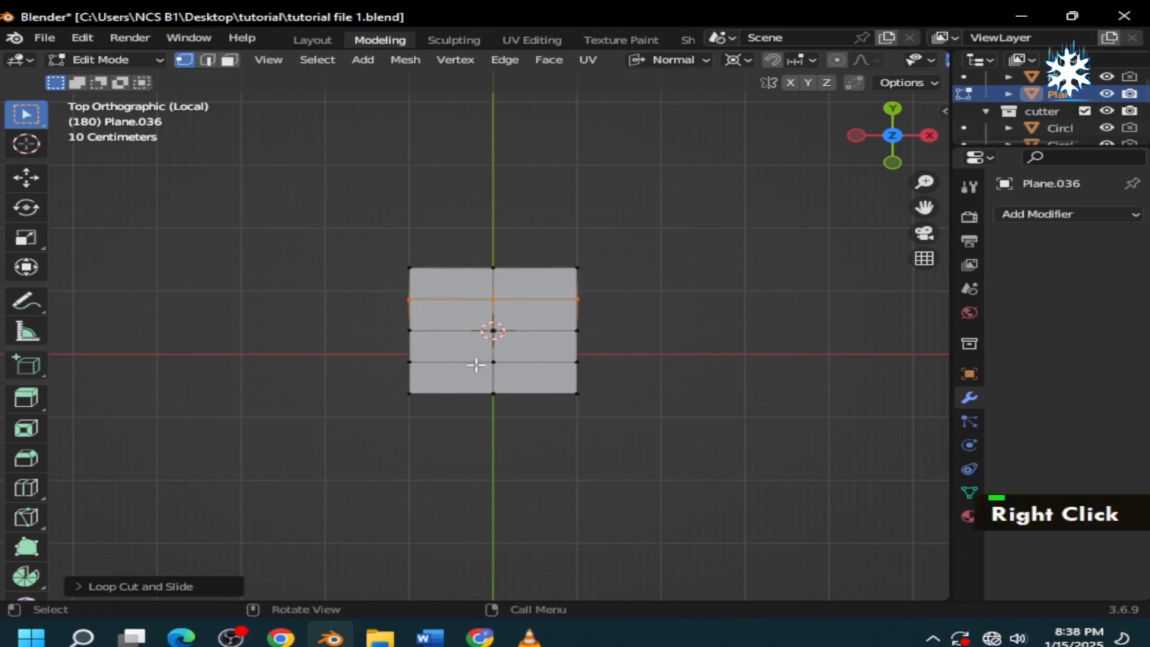
key("g")
key("g")
left_click(465, 297)
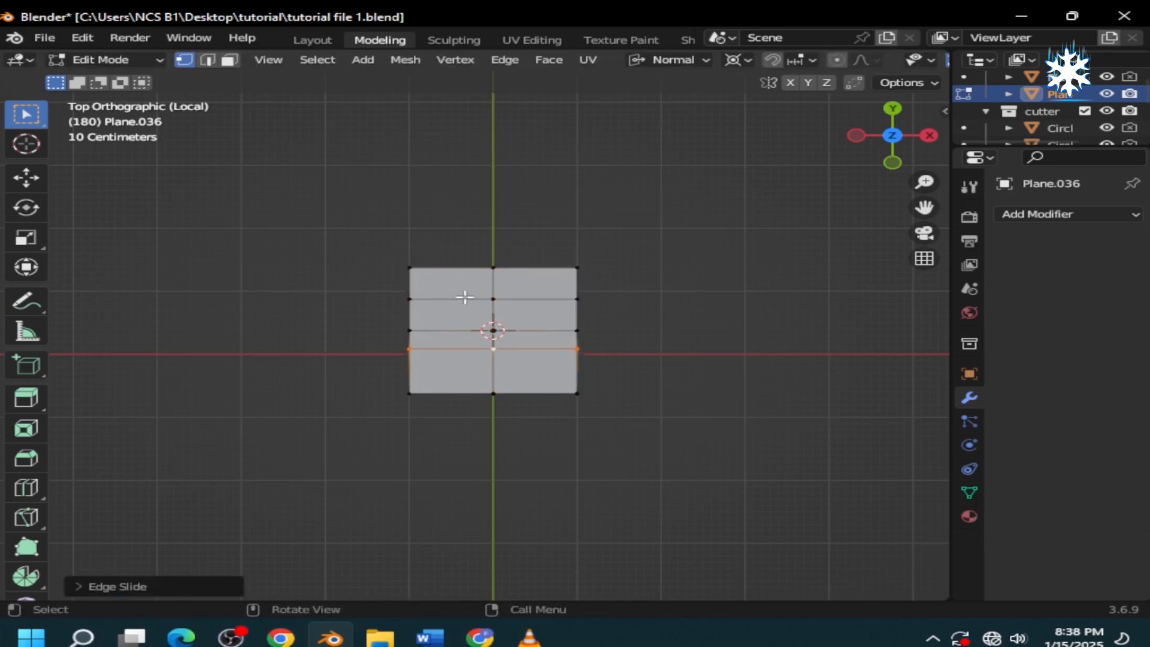
Step: Shape the plane's upper faces into a circle with LoopTools, then undo the change
right_click(450, 283)
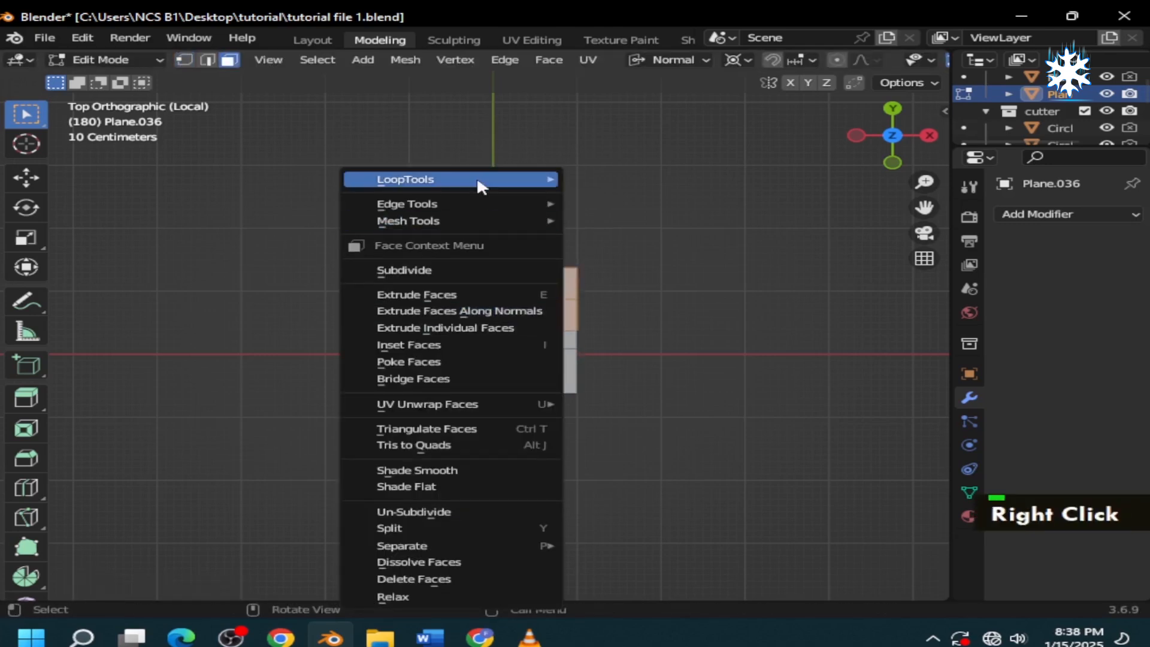
mouse_move(479, 183)
left_click(599, 194)
key("g")
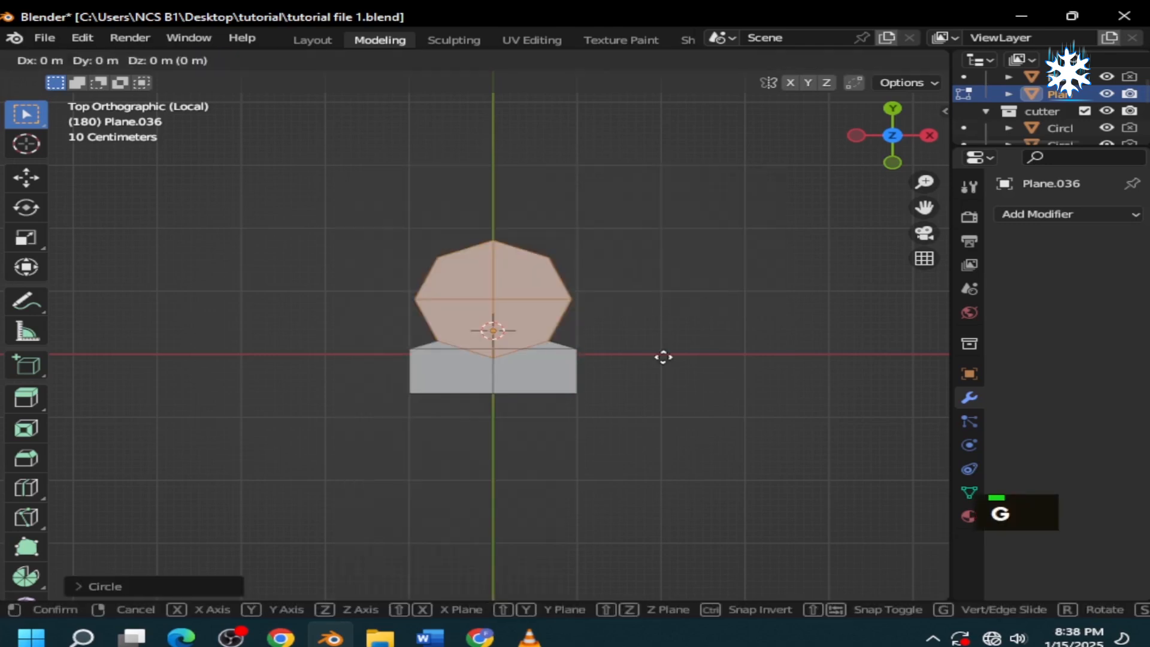
right_click(665, 331)
scroll(618, 385, "down", 2)
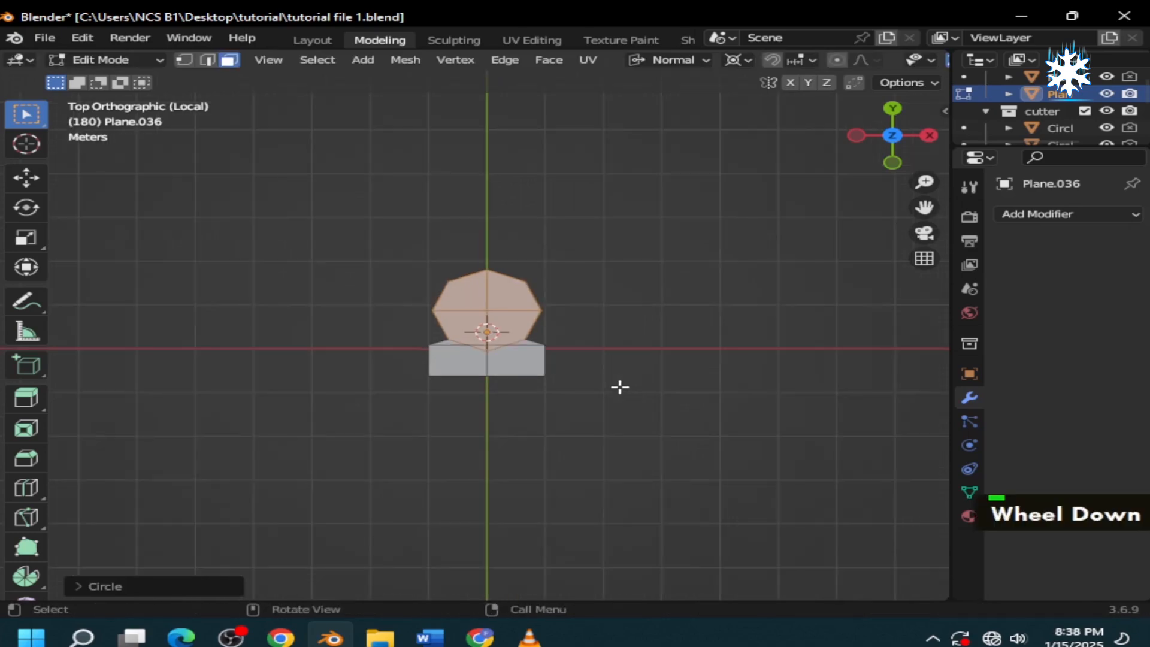
middle_click_drag(618, 385, 531, 458)
key("ctrl+z")
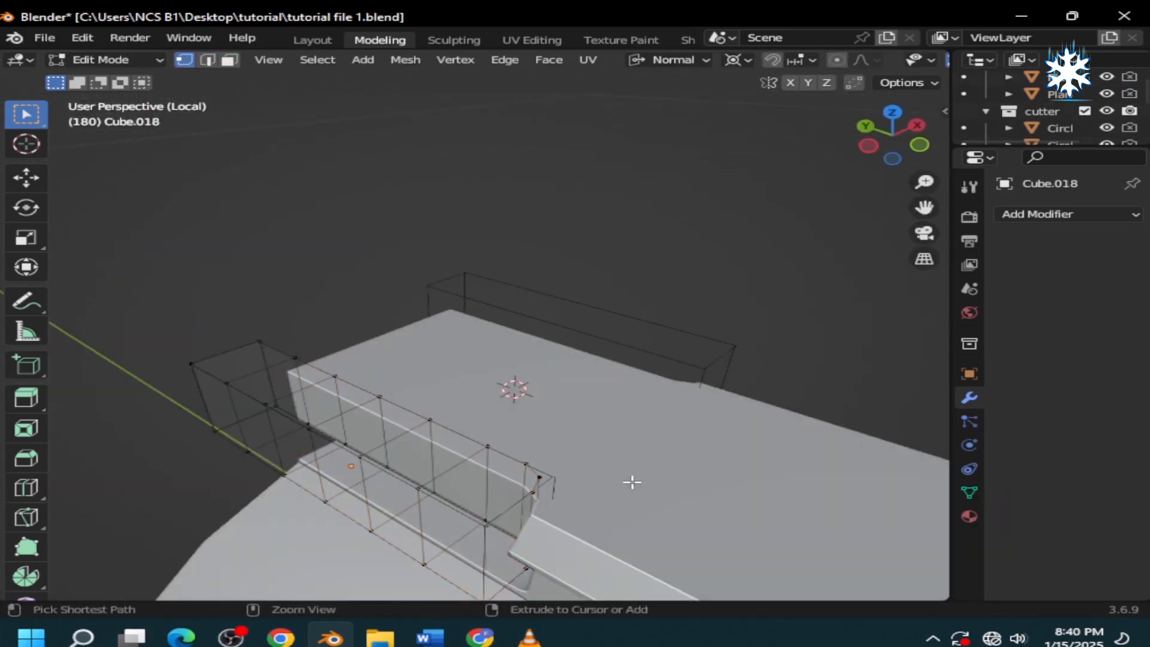
Step: Open the segmented box cutter along the top plate's edge for editing and examine its mesh from several angles
scroll(611, 448, "up", 2)
middle_click_drag(611, 444, 557, 449, "shift")
key("Tab")
left_click(698, 391)
key("Tab")
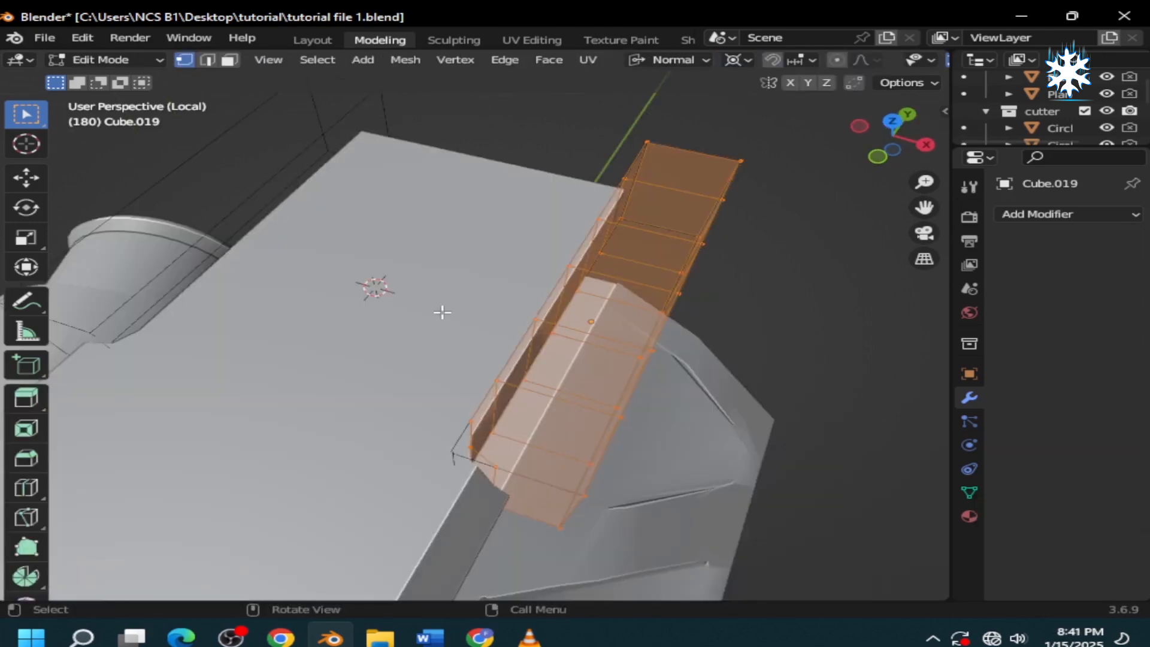
left_click(842, 363)
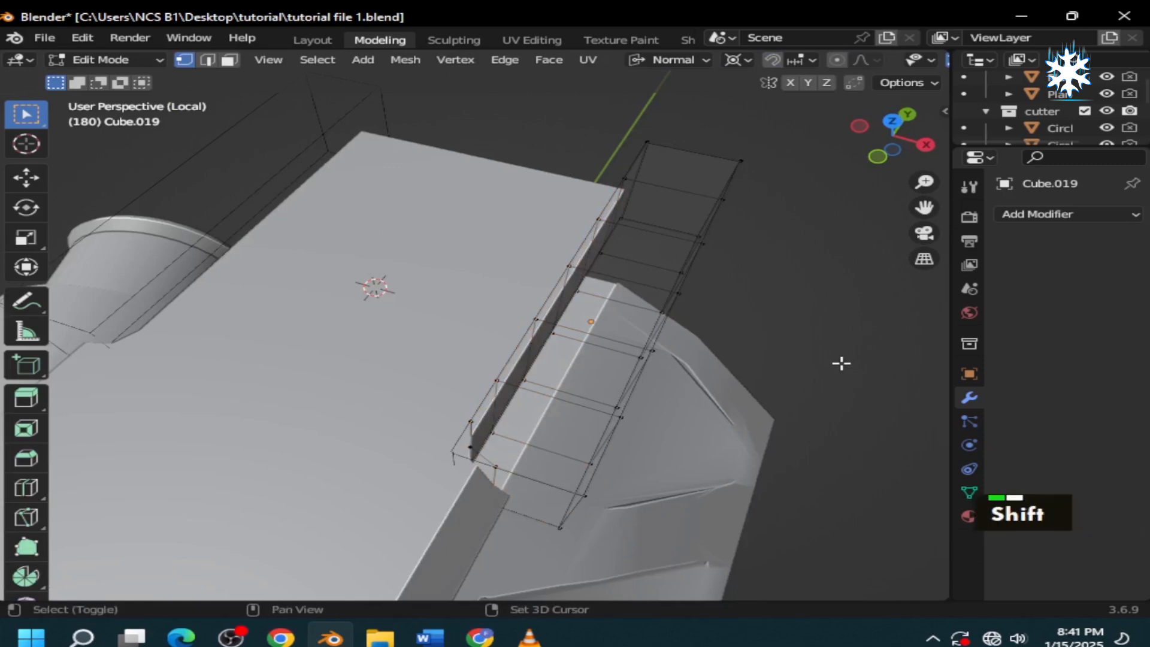
key("x")
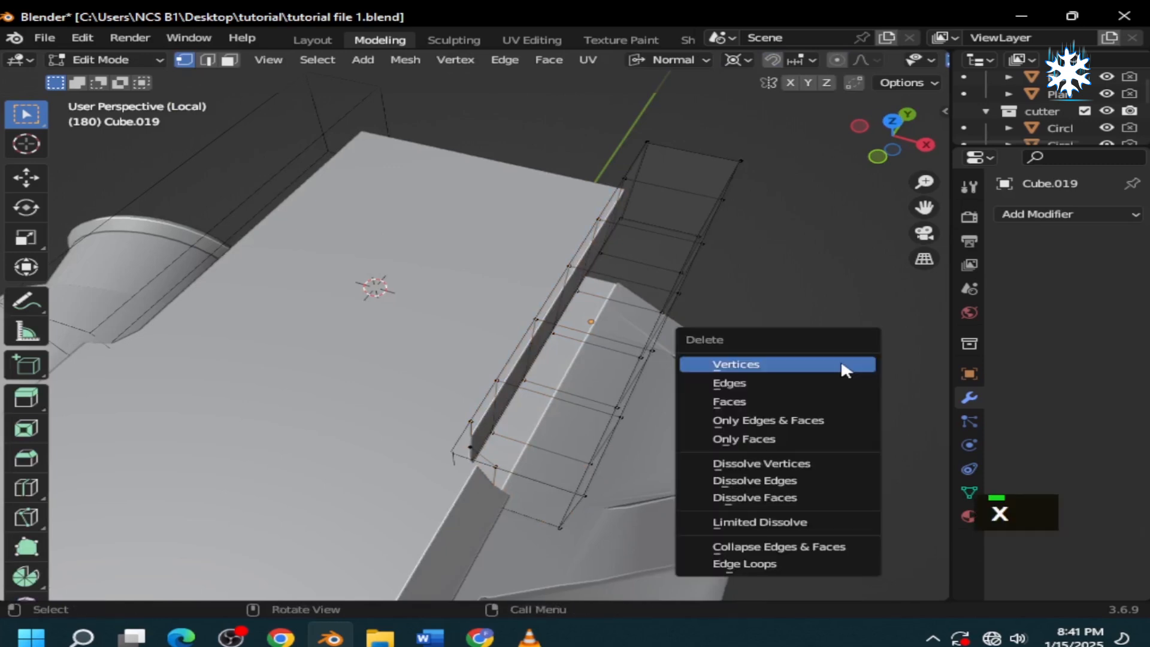
key("1")
right_click(841, 364)
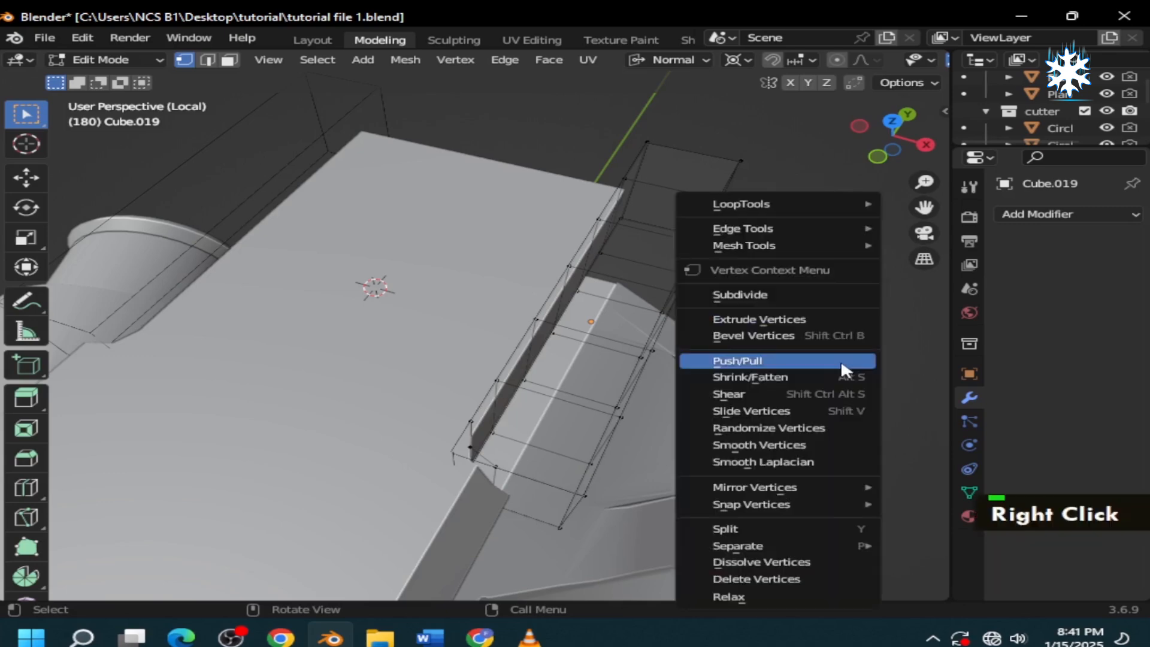
scroll(841, 365, "down", 2)
middle_click_drag(772, 343, 690, 240)
scroll(685, 331, "down", 3)
middle_click_drag(685, 331, 563, 367, "shift")
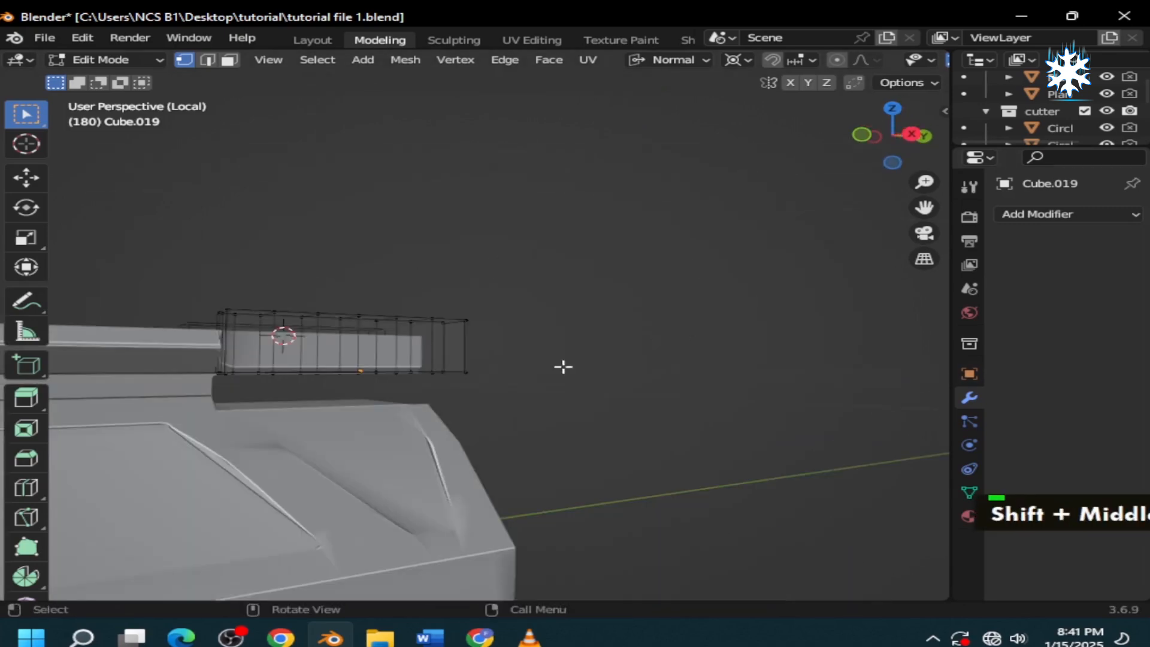
scroll(562, 367, "up", 2)
middle_click_drag(562, 317, 573, 372)
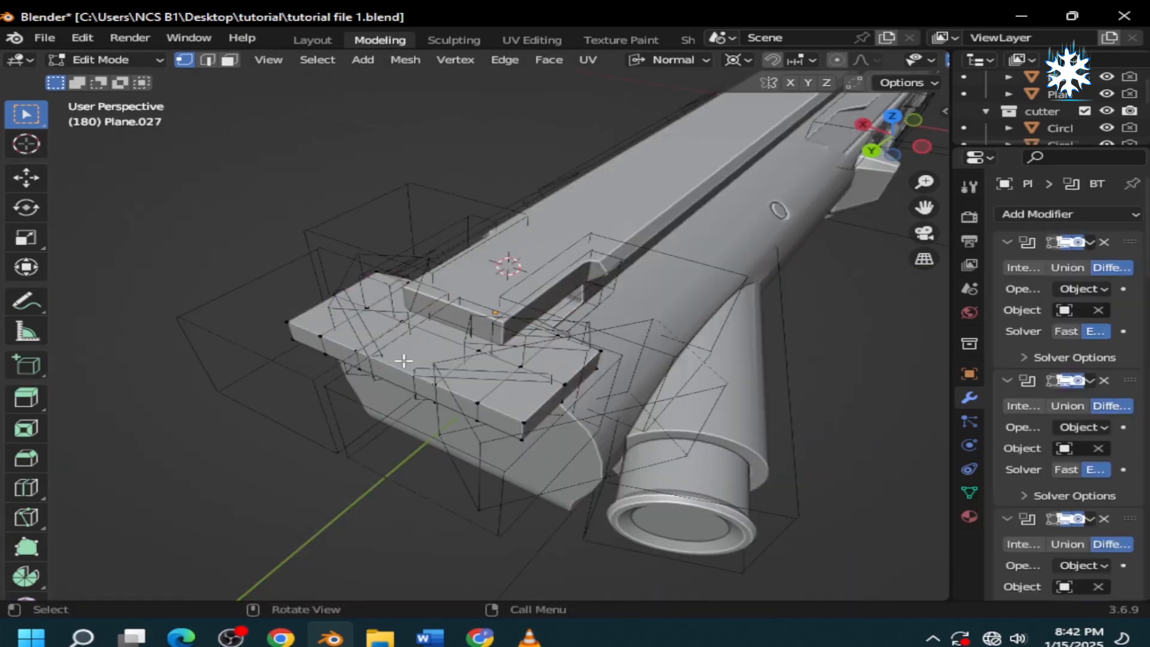
Step: Isolate the rear T-shaped plate's mesh and examine its base grid without the modifier cuts
key("slash")
middle_click_drag(404, 361, 263, 383)
middle_click_drag(401, 479, 395, 503, "shift")
middle_click_drag(922, 437, 869, 515, "shift")
scroll(870, 507, "up", 1)
scroll(477, 462, "down", 4)
middle_click_drag(382, 548, 457, 503, "shift")
Step: Add a plane within the rear plate's mesh and enlarge it over the plate's head
key("shift+a")
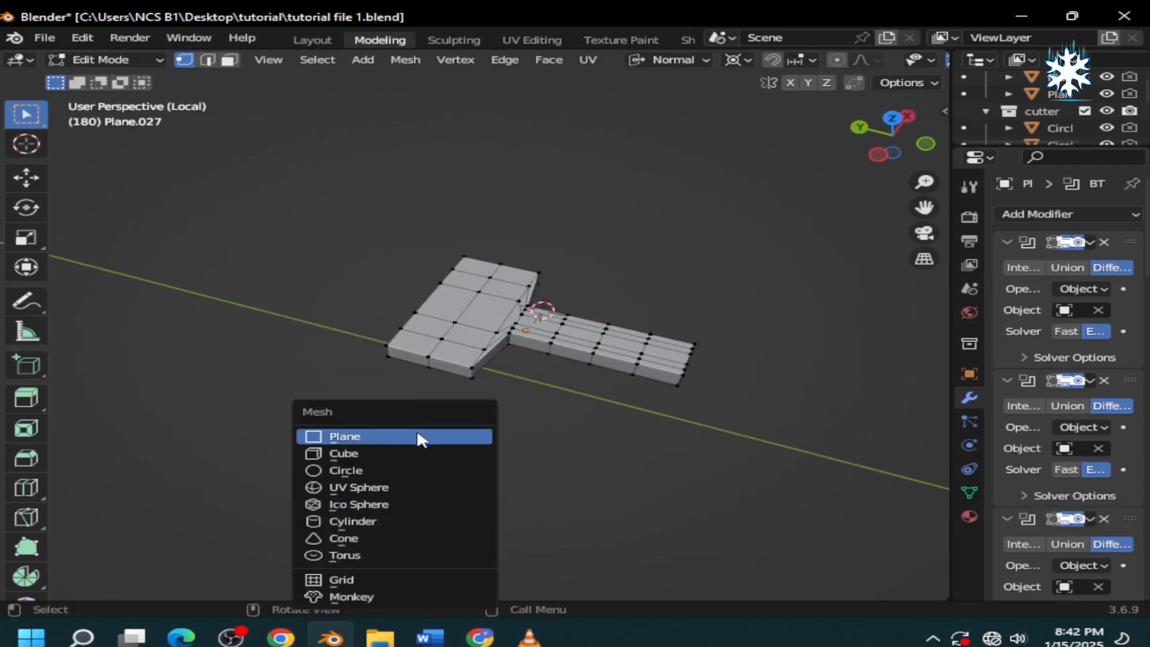
left_click(419, 439)
scroll(610, 523, "down", 10)
key("s")
left_click(513, 395)
scroll(513, 395, "up", 2)
scroll(513, 395, "up", 4)
key("s")
left_click(516, 362)
Step: Subdivide the added plane once and insert two loop cuts, forming a grid of two by four faces
scroll(516, 361, "up", 8)
right_click(554, 321)
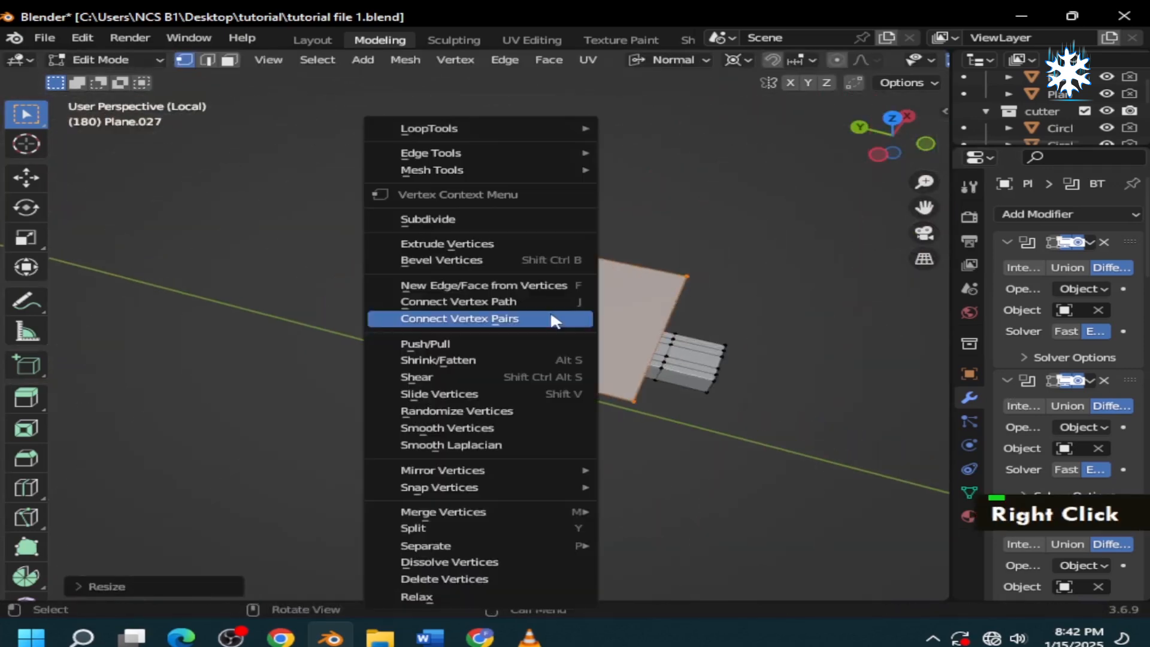
left_click(442, 221)
scroll(603, 467, "up", 4)
key("ctrl+r")
left_click(634, 397)
right_click(634, 398)
key("ctrl+r")
left_click(467, 360)
right_click(467, 361)
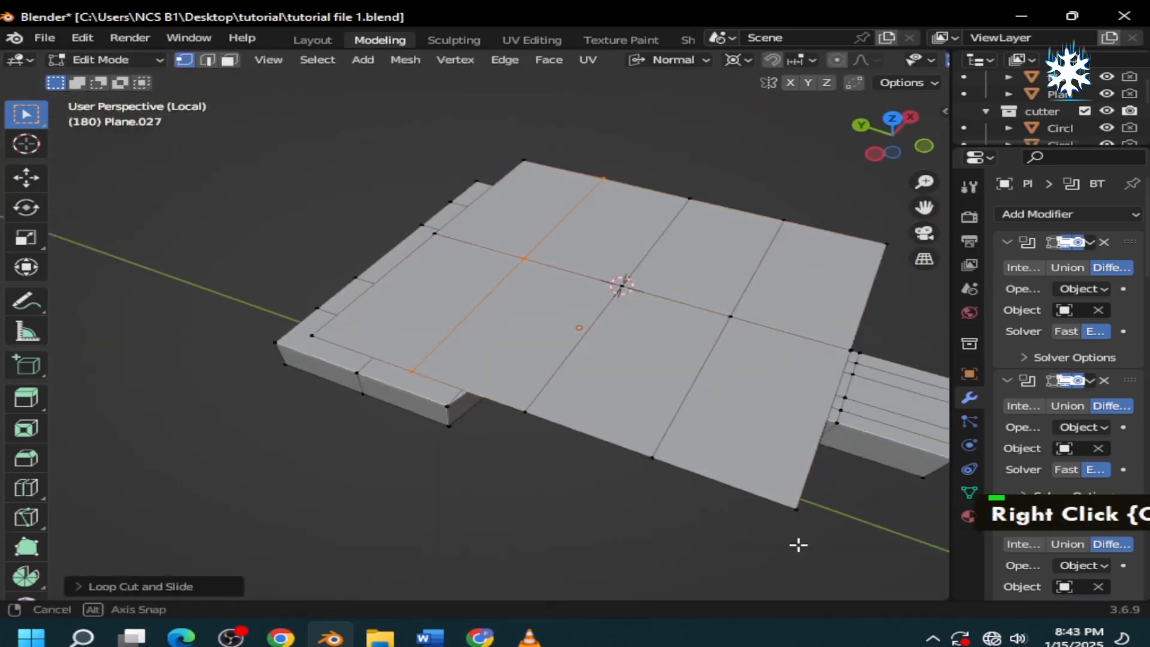
Step: Add further loop cuts across the added plane and narrow its stem-side half into a T shape
scroll(471, 491, "down", 3)
scroll(644, 466, "up", 2)
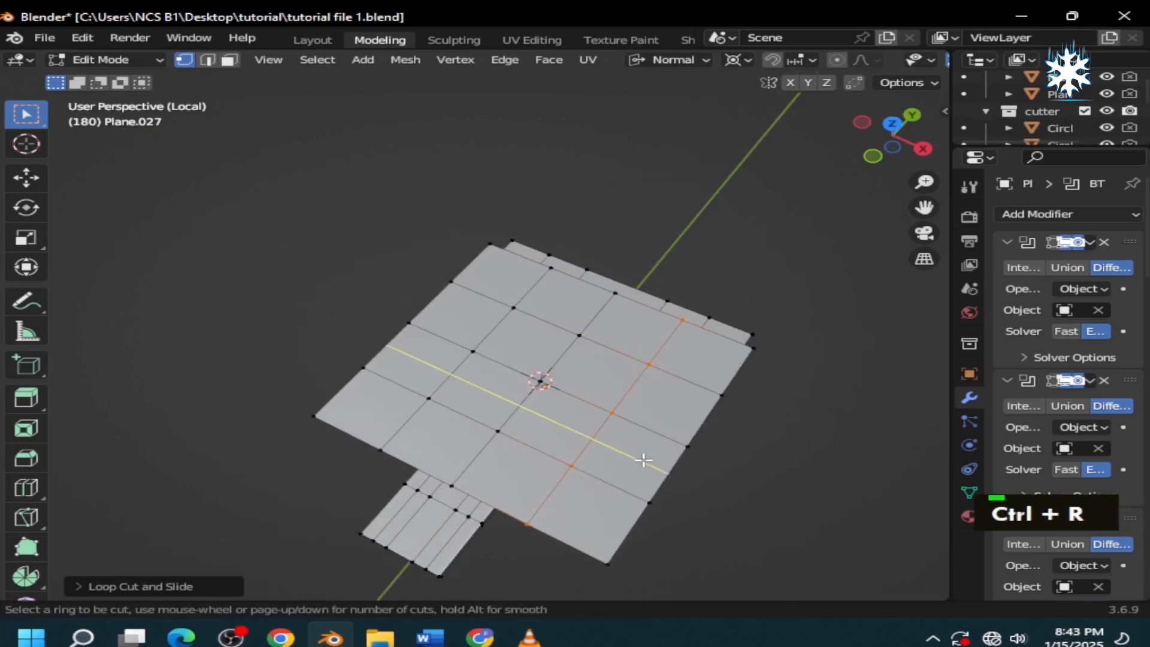
key("KP_7")
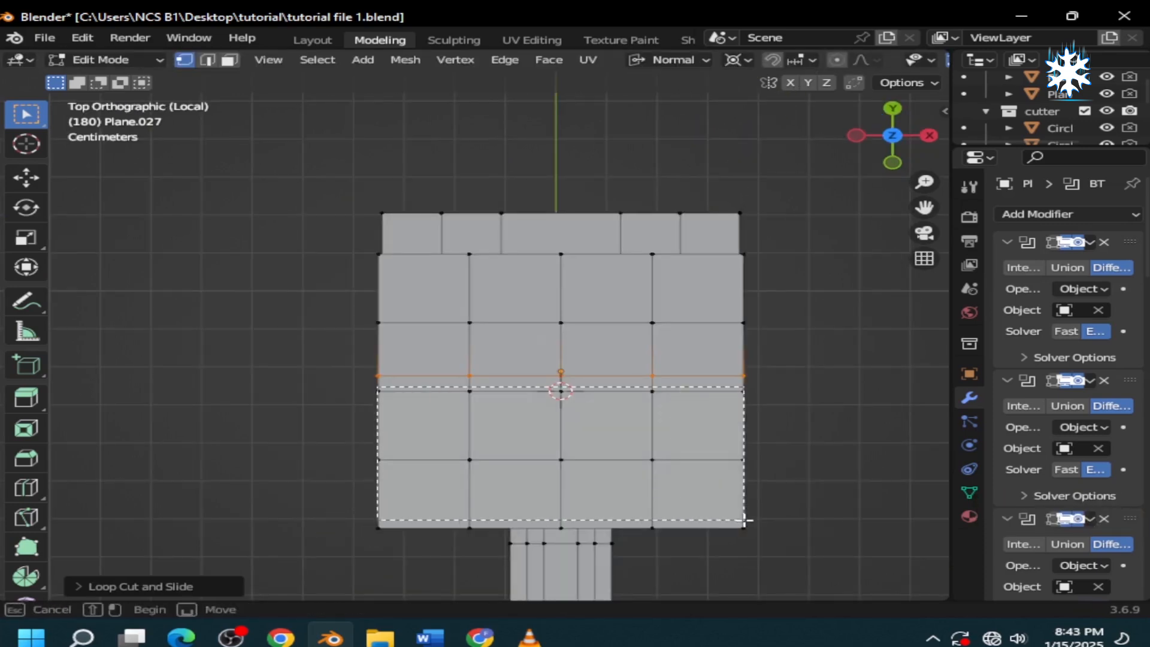
left_click_drag(745, 520, 808, 534)
key("s")
key("x")
key("y")
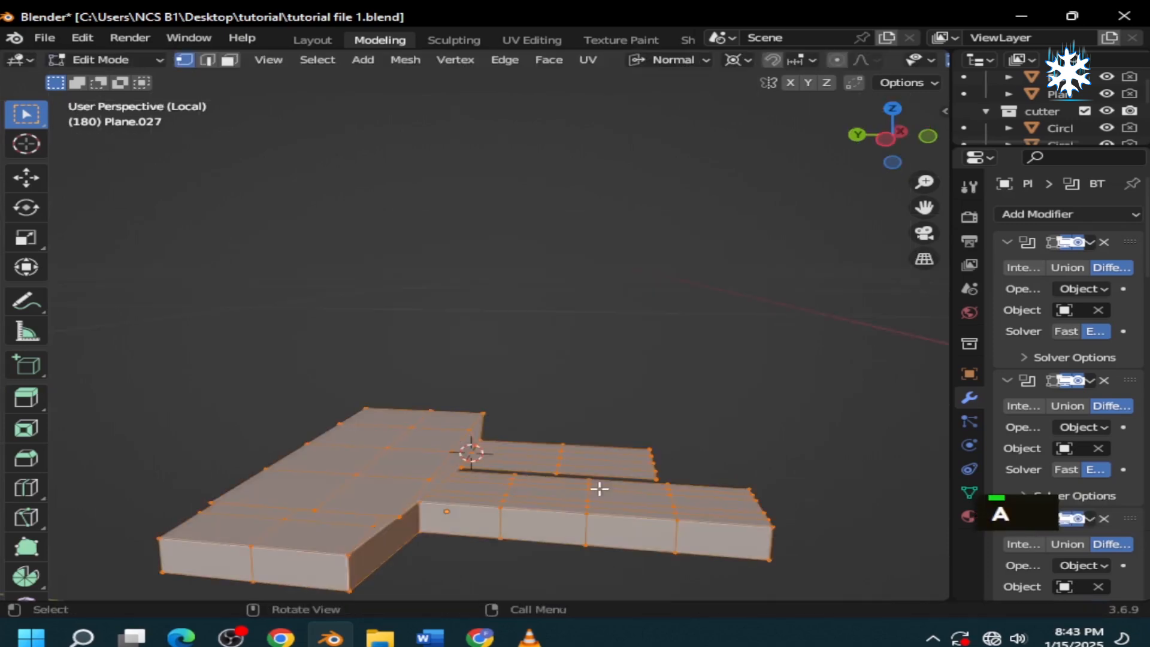
Step: Check the rear plate in Object Mode, then remove the added linked T-shaped piece from its mesh
key("Tab")
scroll(617, 490, "up", 4)
middle_click_drag(617, 490, 459, 551)
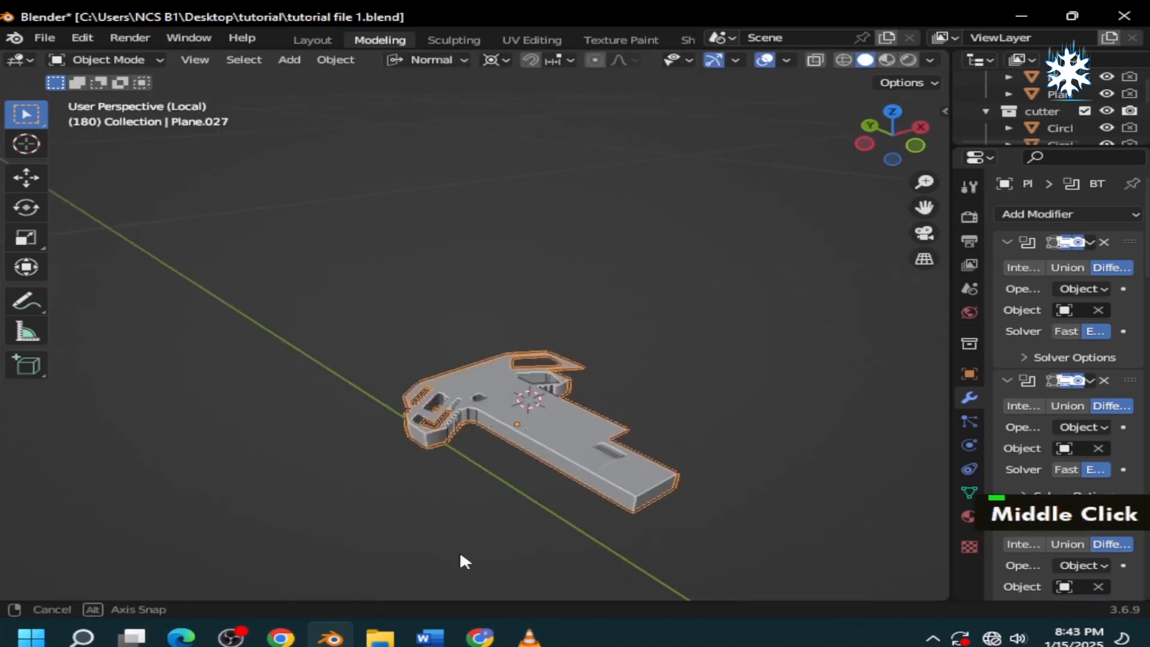
key("Tab")
scroll(599, 527, "up", 3)
scroll(557, 356, "down", 3)
key("l")
middle_click_drag(557, 357, 639, 380)
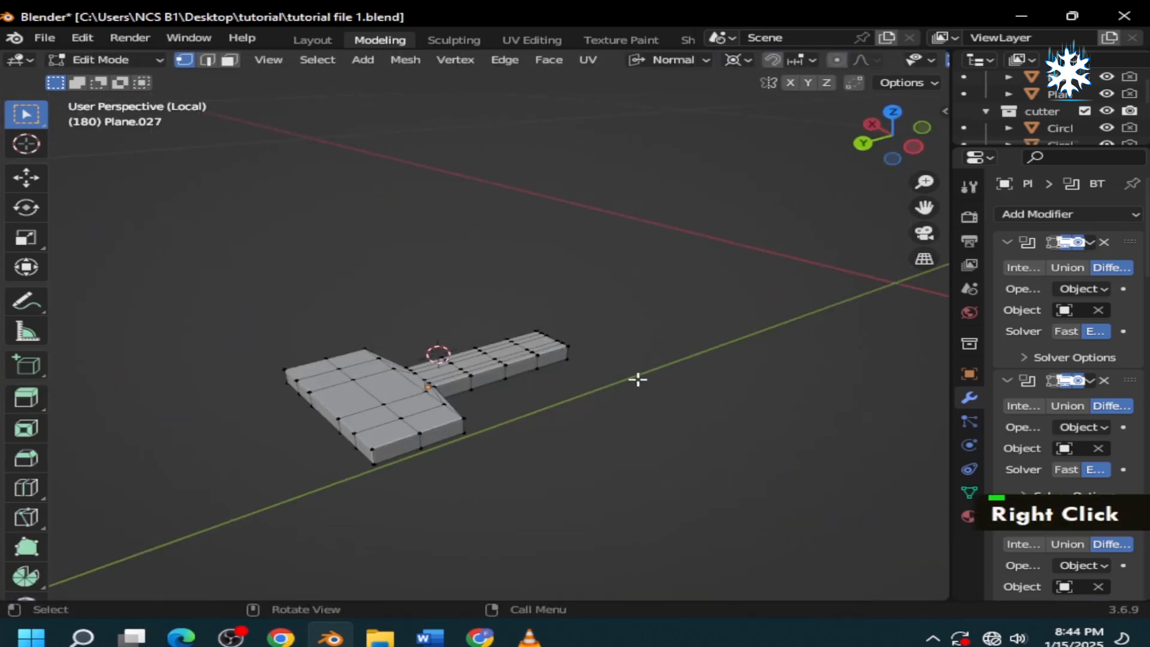
Step: Isolate the rear plate with its serration cutter and examine the cutter's mesh and Array modifier settings
key("slash")
key("Tab")
middle_click_drag(621, 418, 623, 519, "shift")
key("slash")
scroll(605, 518, "up", 3)
key("Tab")
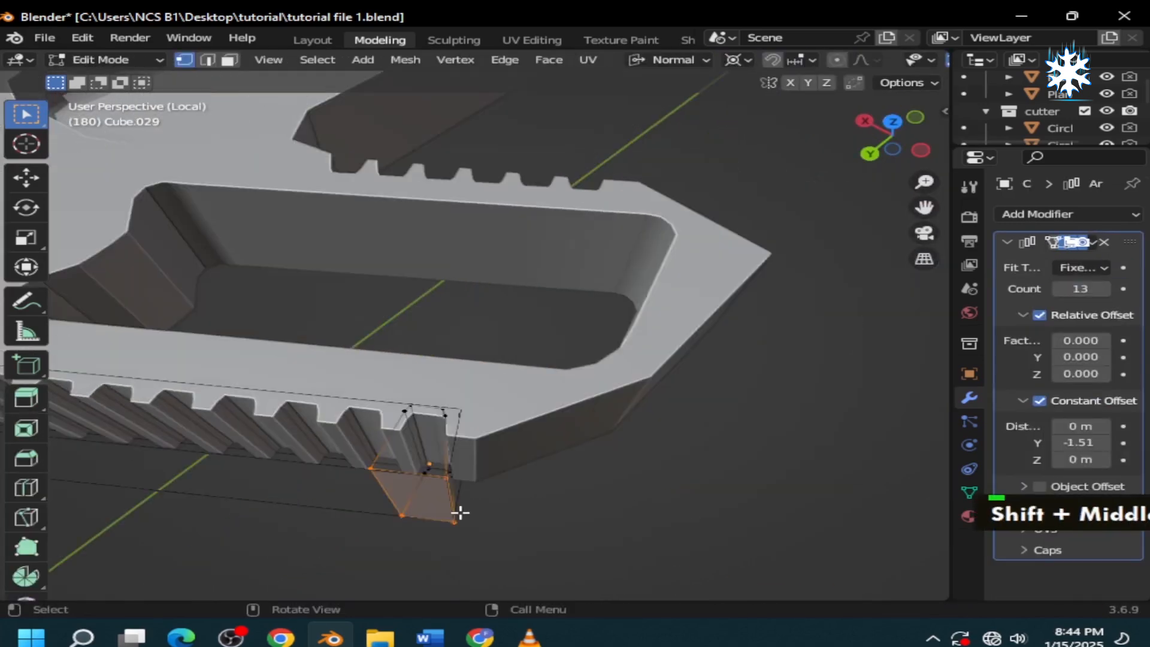
middle_click_drag(457, 510, 653, 480)
left_click(1069, 214)
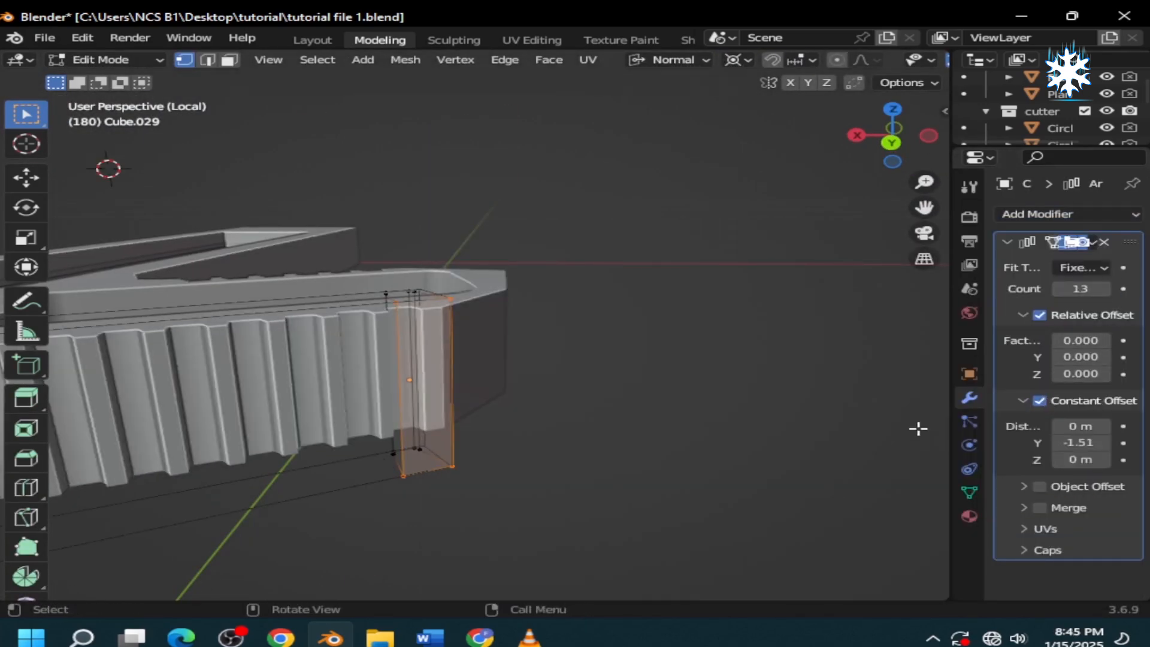
scroll(290, 505, "down", 2)
key("slash")
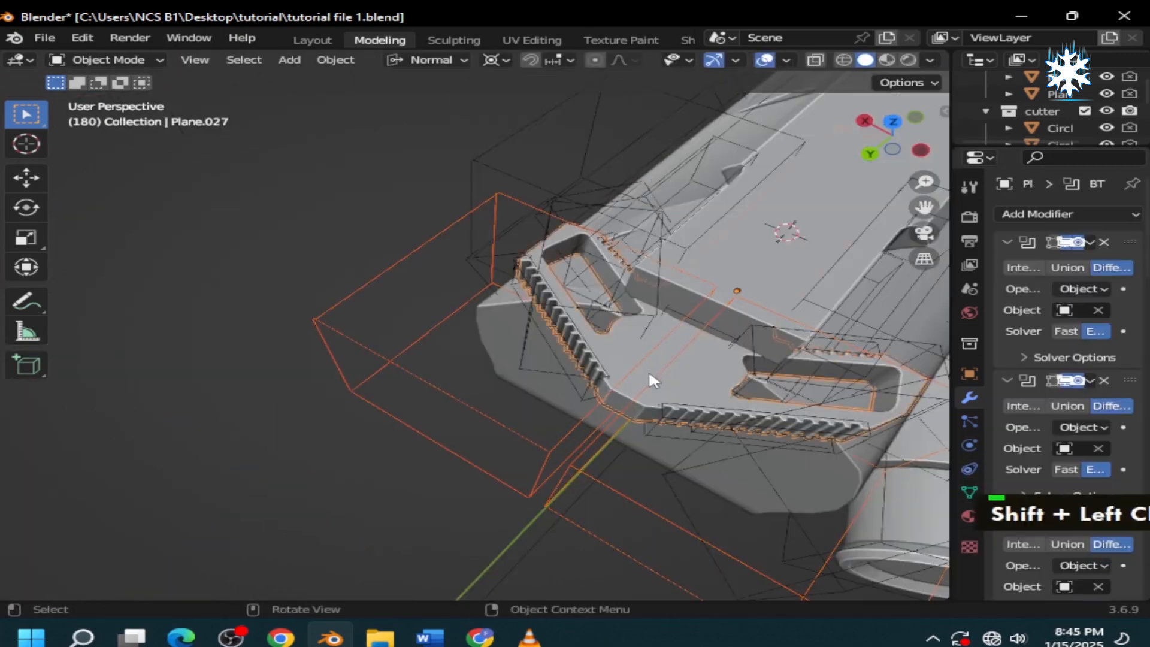
Step: Isolate the rear plate with its two box-shaped corner cutters and examine their meshes from above
key("slash")
left_click(514, 520)
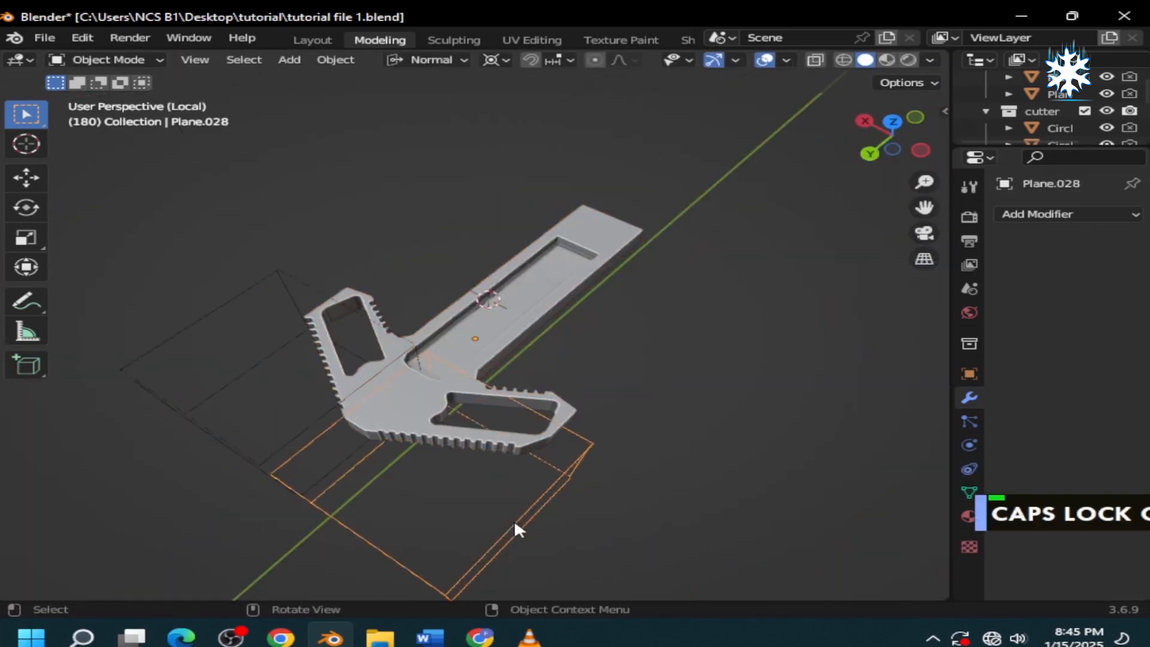
key("Tab")
middle_click_drag(513, 519, 853, 544)
key("KP_7")
key("Tab")
scroll(593, 478, "down", 1)
left_click(804, 280)
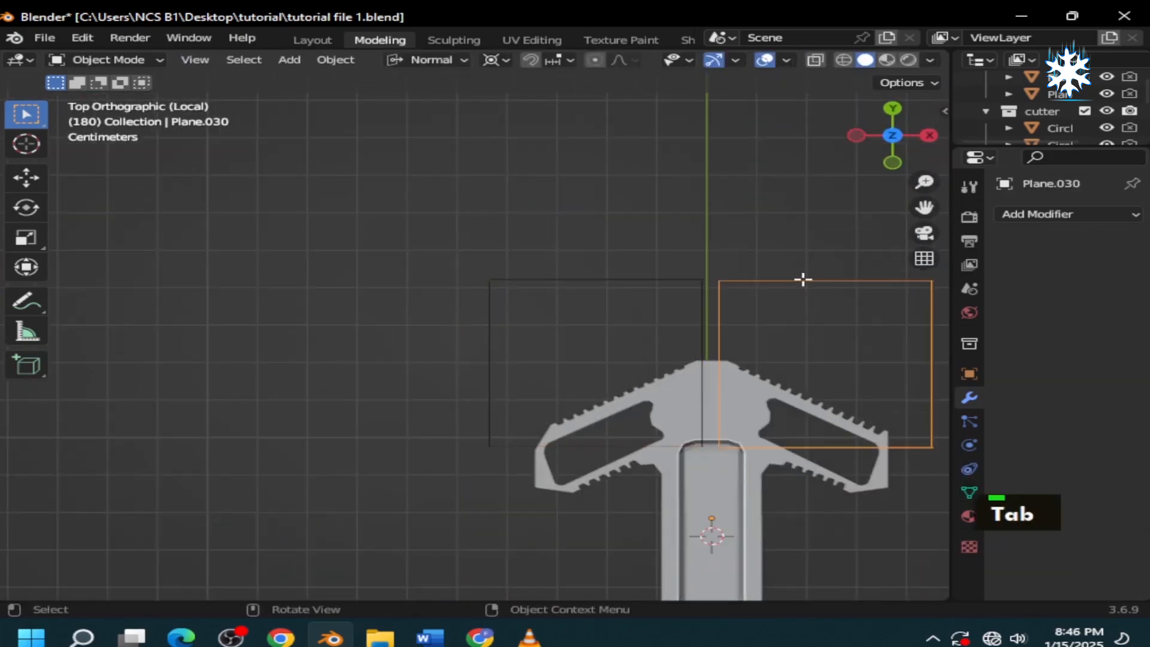
key("Tab")
key("Tab")
key("slash")
Step: Isolate the rear plate with the cutter that shapes the side of its stem, and examine that cutter's mesh
middle_click_drag(802, 419, 407, 437)
left_click(397, 426)
left_click(375, 472, "shift")
key("Tab")
key("Tab")
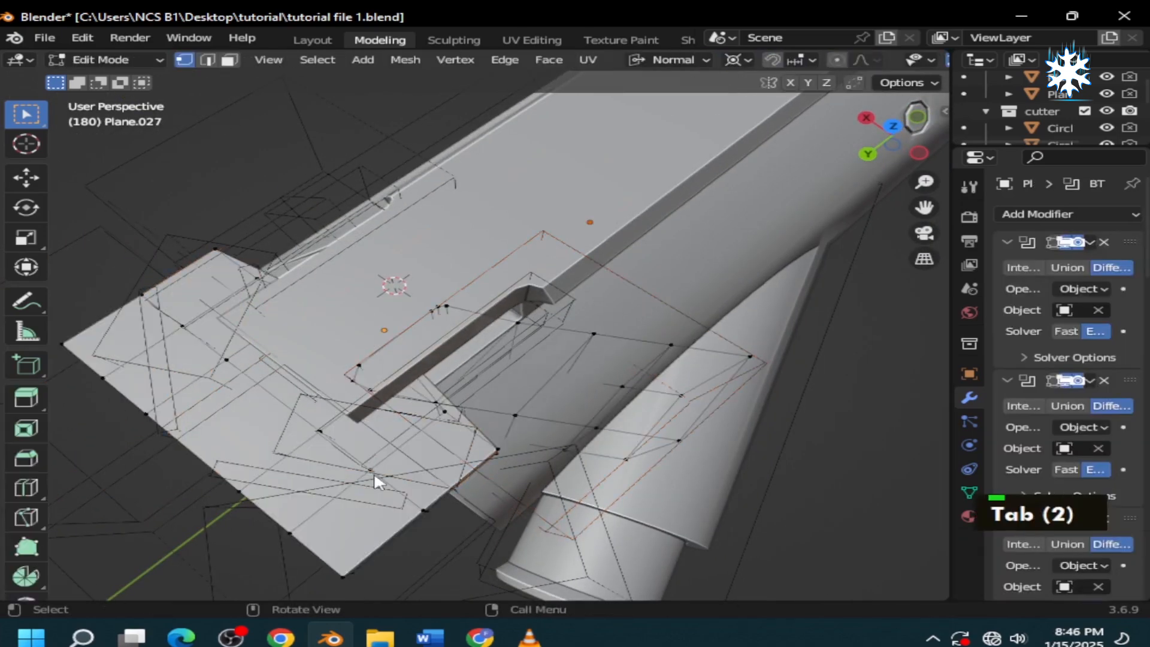
key("slash")
scroll(456, 504, "up", 1)
left_click(477, 417)
key("Tab")
scroll(477, 419, "up", 1)
middle_click_drag(477, 420, 447, 462)
scroll(446, 462, "down", 2)
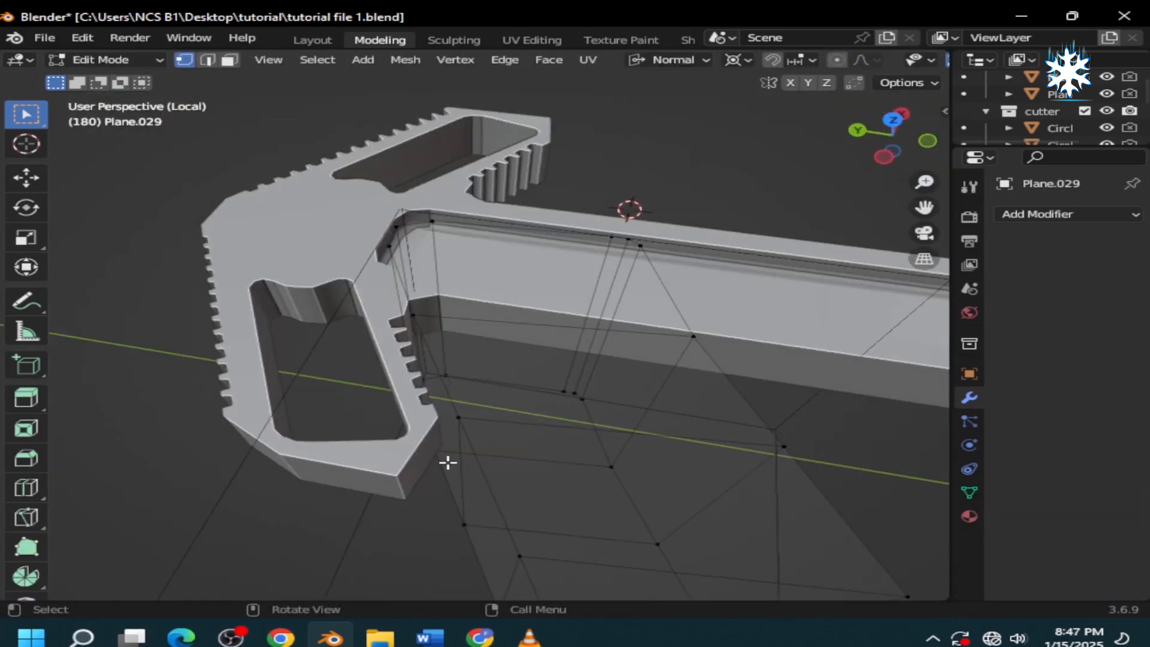
key("KP_7")
middle_click_drag(729, 513, 495, 501, "shift")
key("Tab")
key("slash")
Step: Examine the mesh of the angled cutter that overlaps the receiver's side beside the rear plate
middle_click_drag(757, 441, 503, 335)
middle_click_drag(503, 335, 426, 201, "shift")
left_click(426, 200)
key("Tab")
key("Tab")
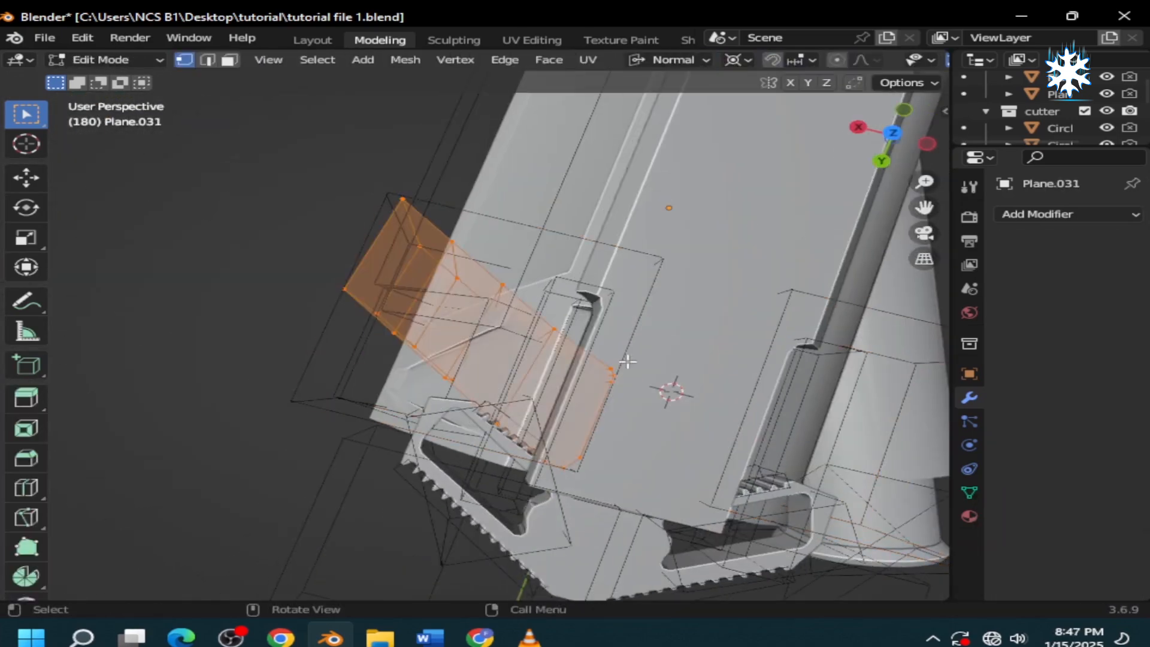
scroll(537, 398, "up", 3)
middle_click_drag(627, 363, 694, 503)
Step: Isolate the rear plate and inspect the outer-edge serration cutter's mesh, its Array settings and the cut teeth up close
left_click(526, 416, "shift")
key("Tab")
key("Tab")
key("slash")
left_click(575, 466)
key("Tab")
scroll(575, 462, "up", 3)
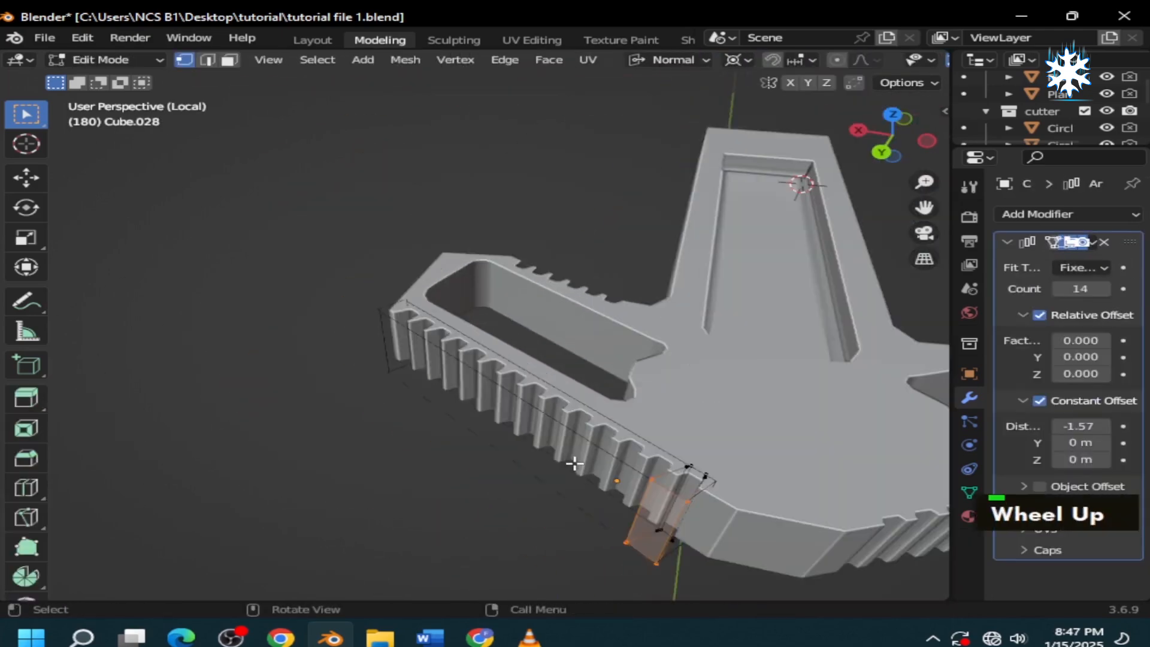
scroll(665, 487, "up", 4)
scroll(287, 294, "down", 5)
middle_click_drag(240, 300, 347, 299)
middle_click_drag(348, 299, 431, 359, "shift")
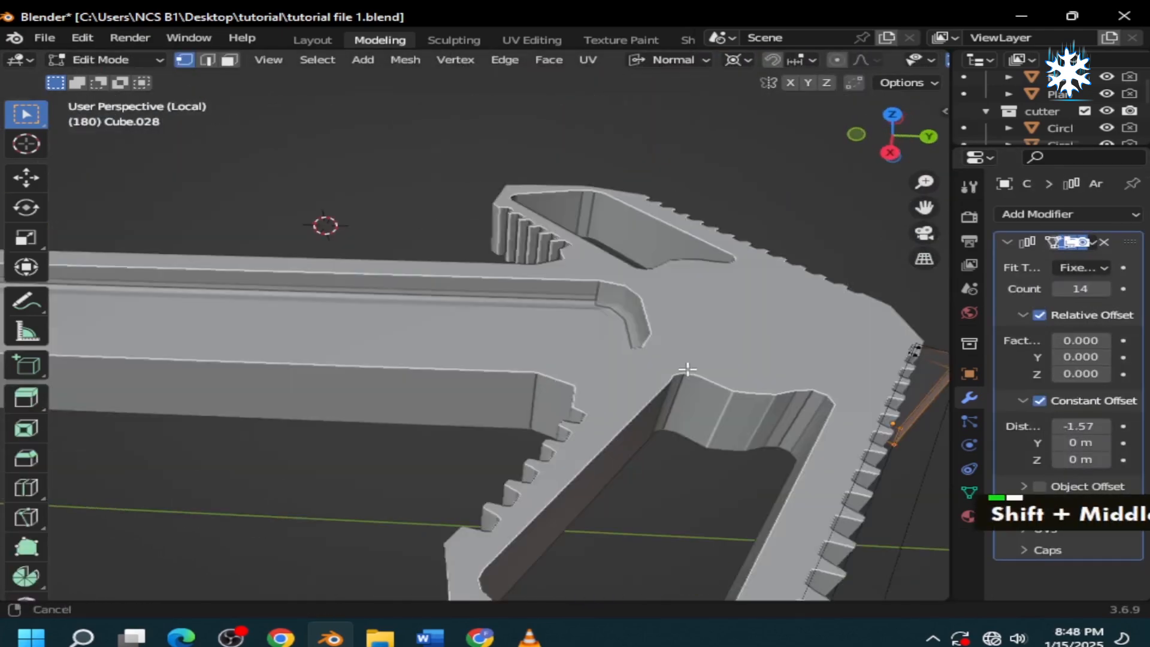
key("slash")
middle_click_drag(850, 503, 273, 430)
key("Tab")
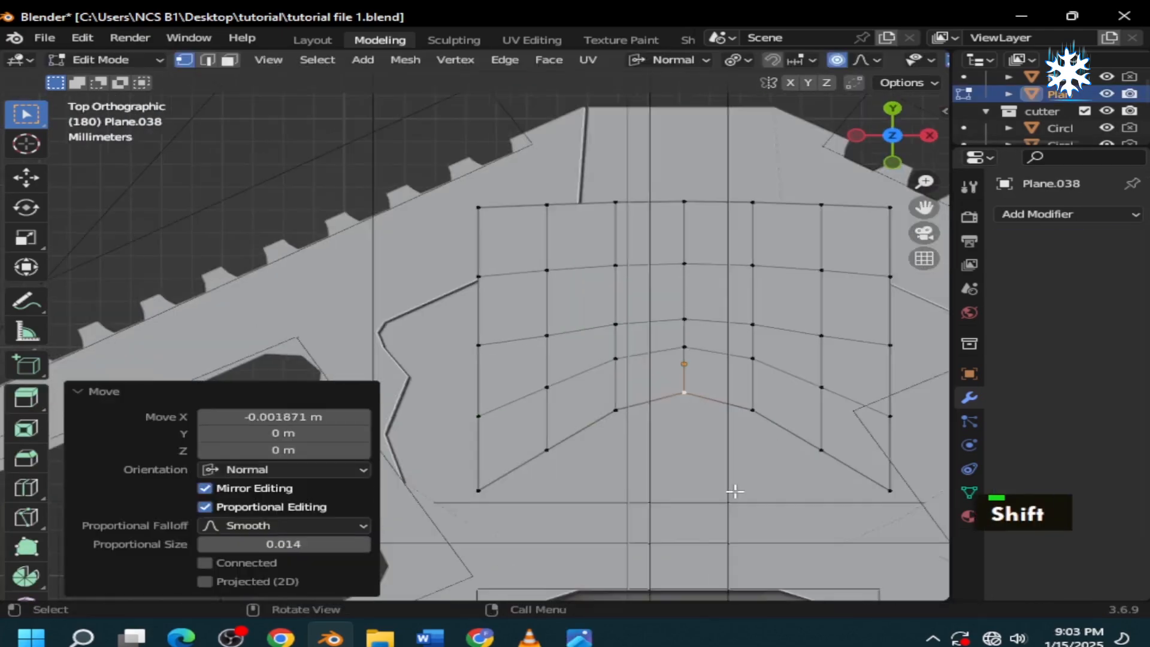
Step: Reshape the grid on the rear plate by moving its lower corner vertices along local Y with proportional editing
left_click_drag(465, 403, 503, 505)
key("g")
key("y")
key("y")
left_click(590, 232)
scroll(831, 481, "down", 5)
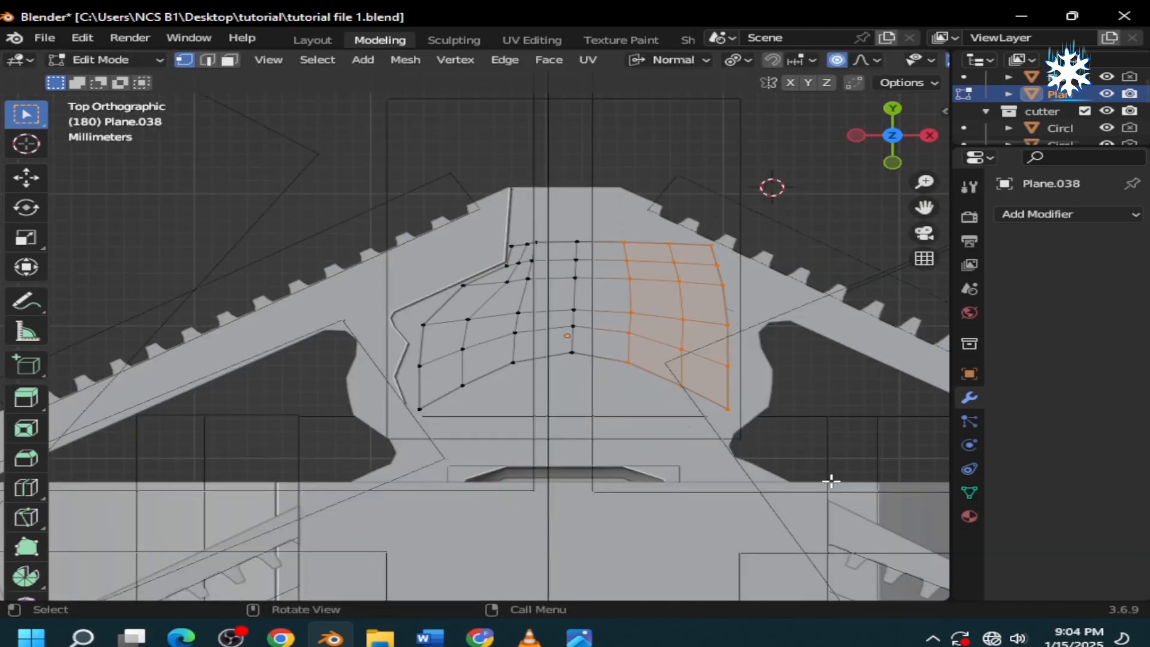
Step: Merge the grid's doubled centre-line vertices by distance, and try extruding its border edges
key("m")
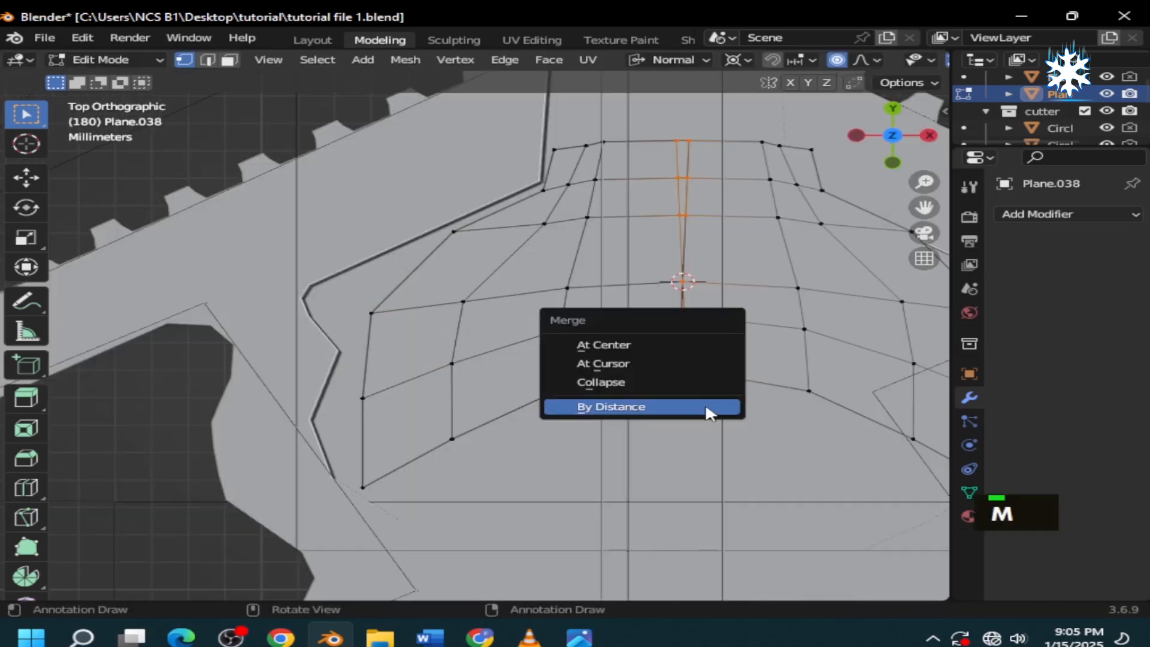
left_click(706, 403)
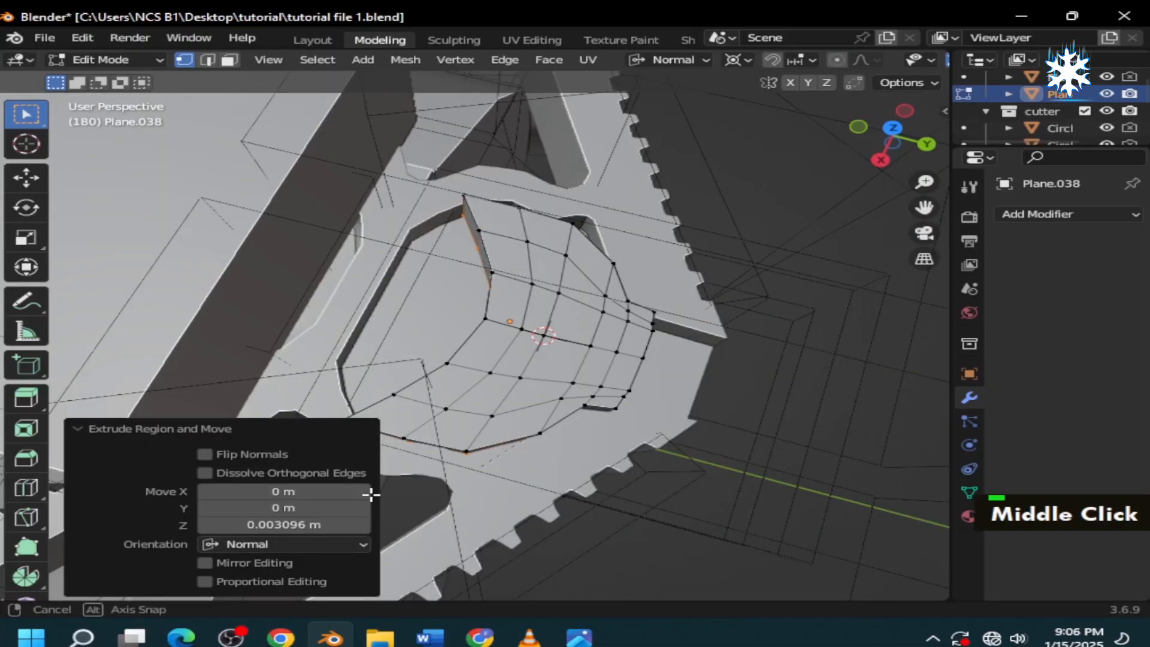
key("e")
key("ctrl+z")
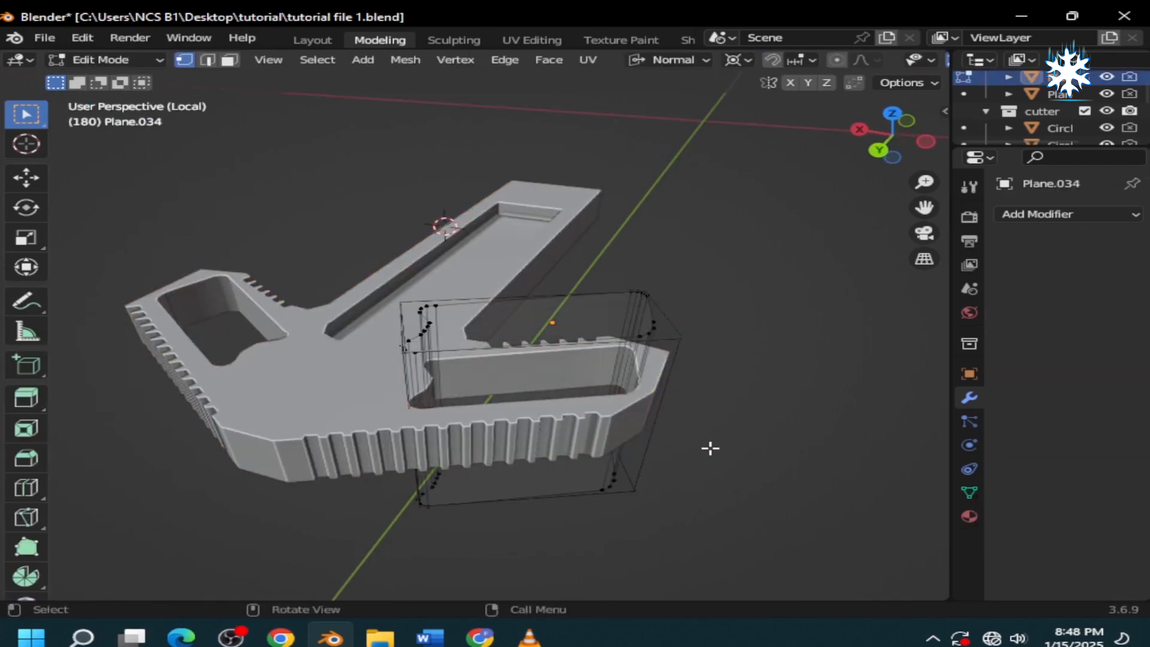
Step: Merge the curved grid's selected centre vertices by distance with 0.12 m, and move them along Y
scroll(527, 290, "up", 3)
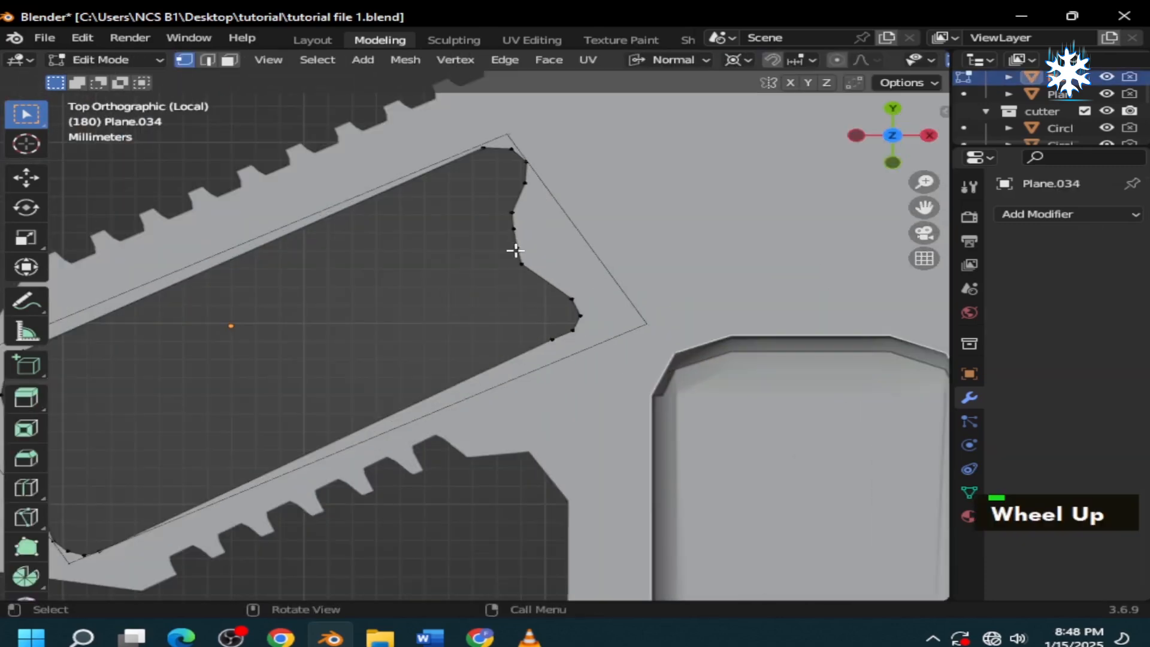
key("shift+z")
key("m")
left_click(457, 541)
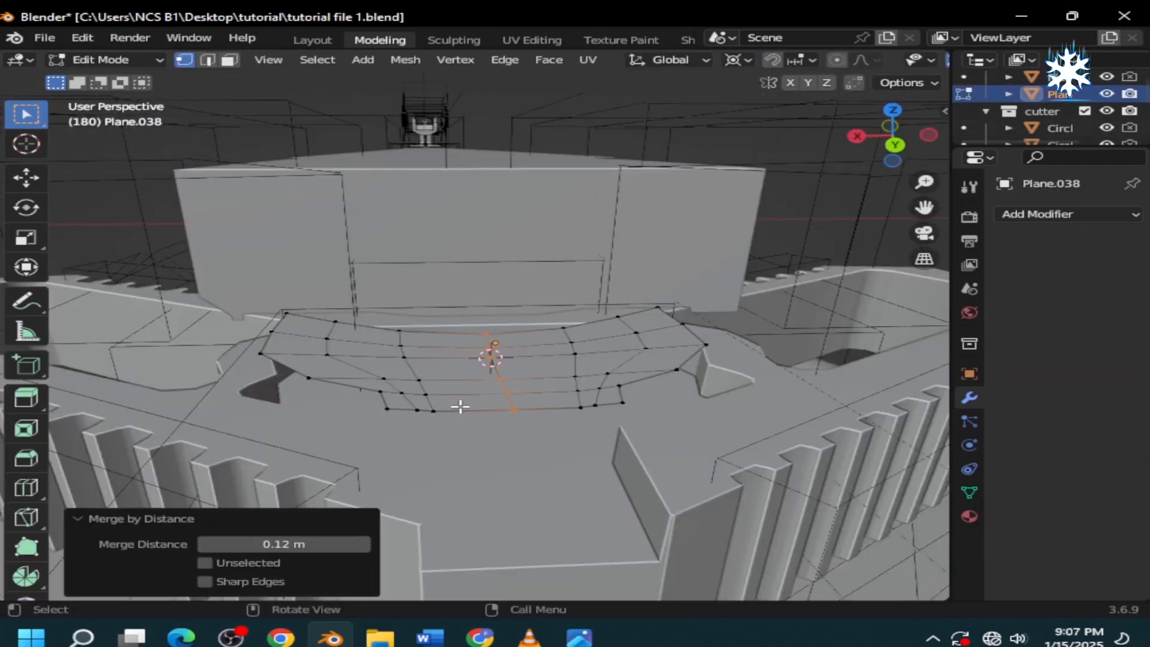
key("g")
key("y")
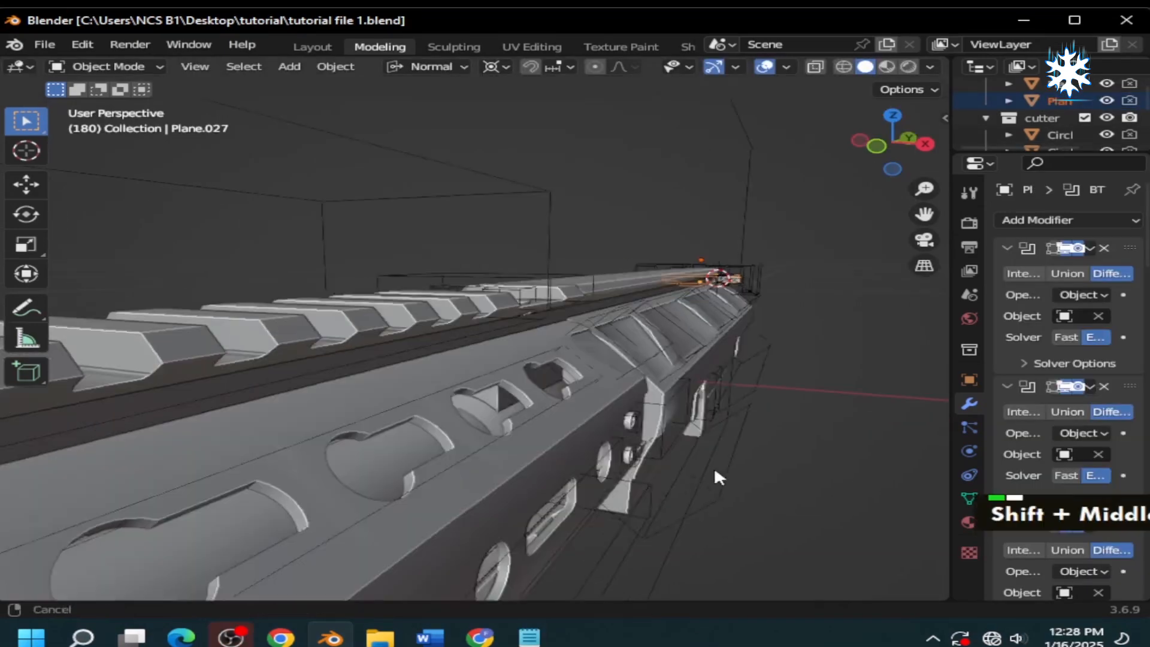
Step: Duplicate the arrayed cutter of the toothed top rail in place
scroll(308, 341, "up", 3)
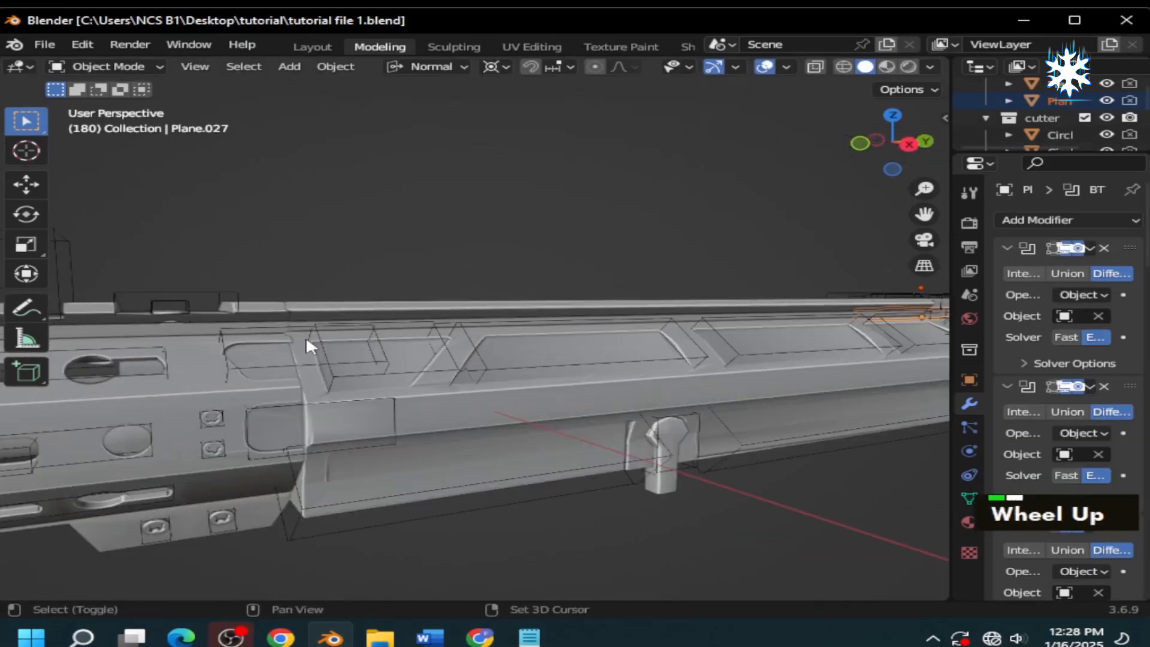
left_click(358, 377)
key("g")
right_click(336, 372)
key("shift+d")
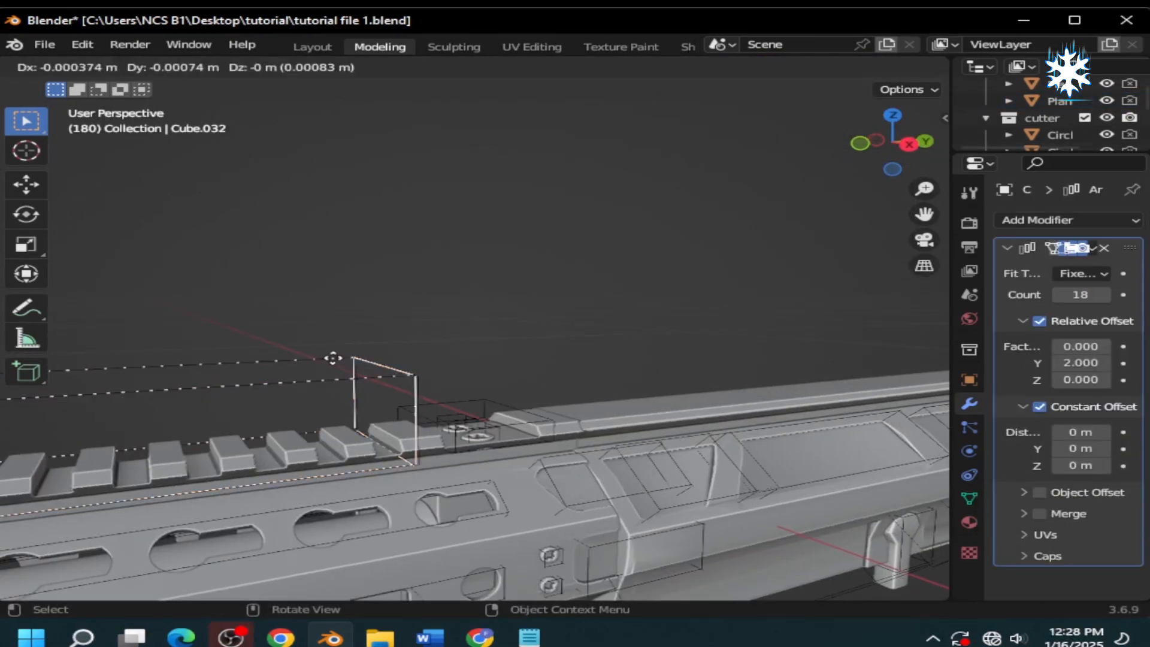
right_click(745, 333)
Step: Move the duplicated rail cutter along Y so it sits over the receiver's plain top rail
key("KP_7")
middle_click_drag(745, 333, 594, 461, "shift")
key("g")
key("y")
left_click(598, 172)
key("g")
key("y")
middle_click_drag(665, 240, 542, 361, "shift")
left_click(669, 460)
Step: Set the duplicated rail cutter's Array count to 21
scroll(566, 367, "down", 2)
left_click(1106, 296)
left_click(1107, 295)
middle_click_drag(935, 365, 803, 346, "shift")
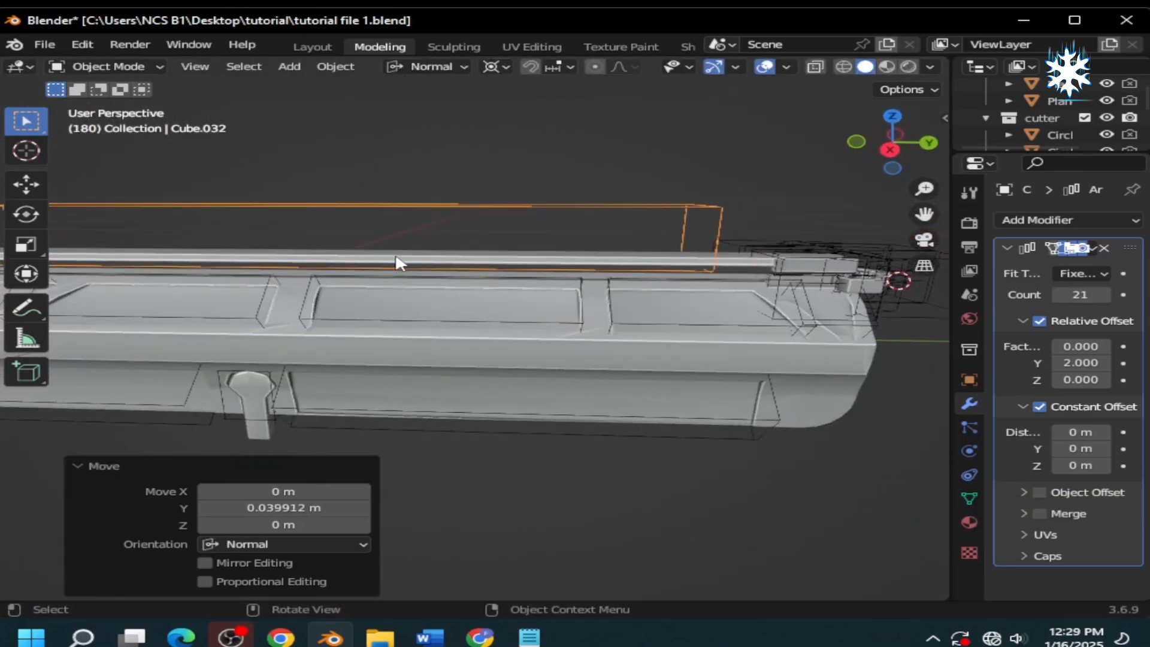
Step: Subtract the arrayed cutter from the receiver body with a Boolean Difference, using the Fast solver, to notch its top rail
key("ctrl+minus")
scroll(1031, 539, "down", 4)
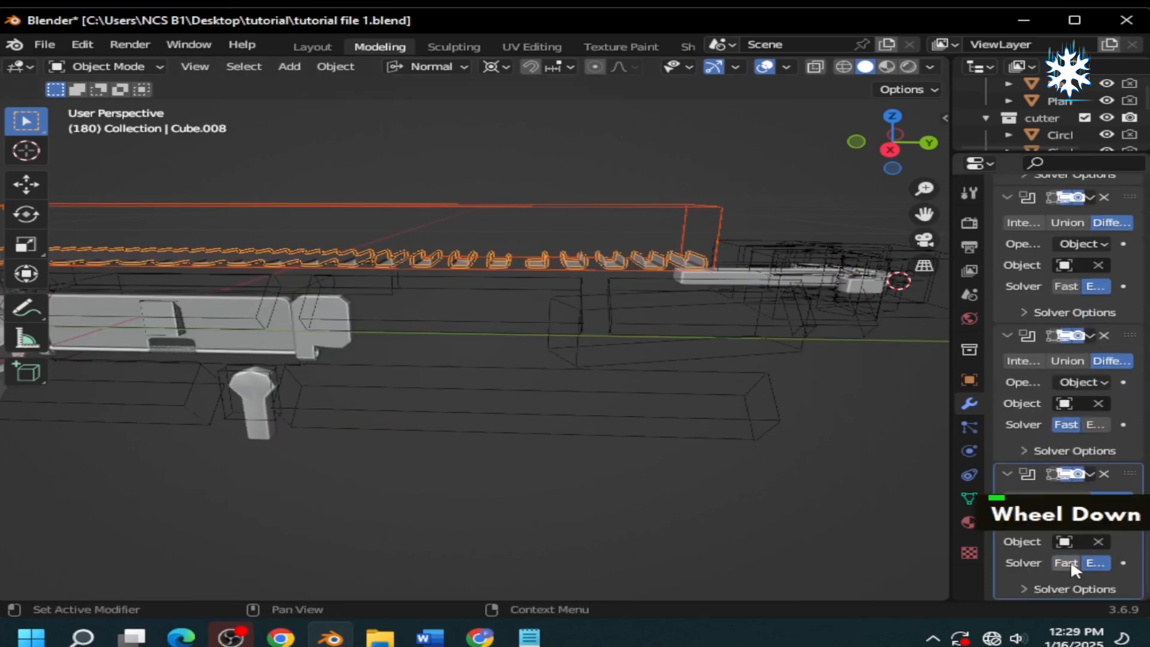
left_click(1071, 564)
scroll(473, 382, "down", 2)
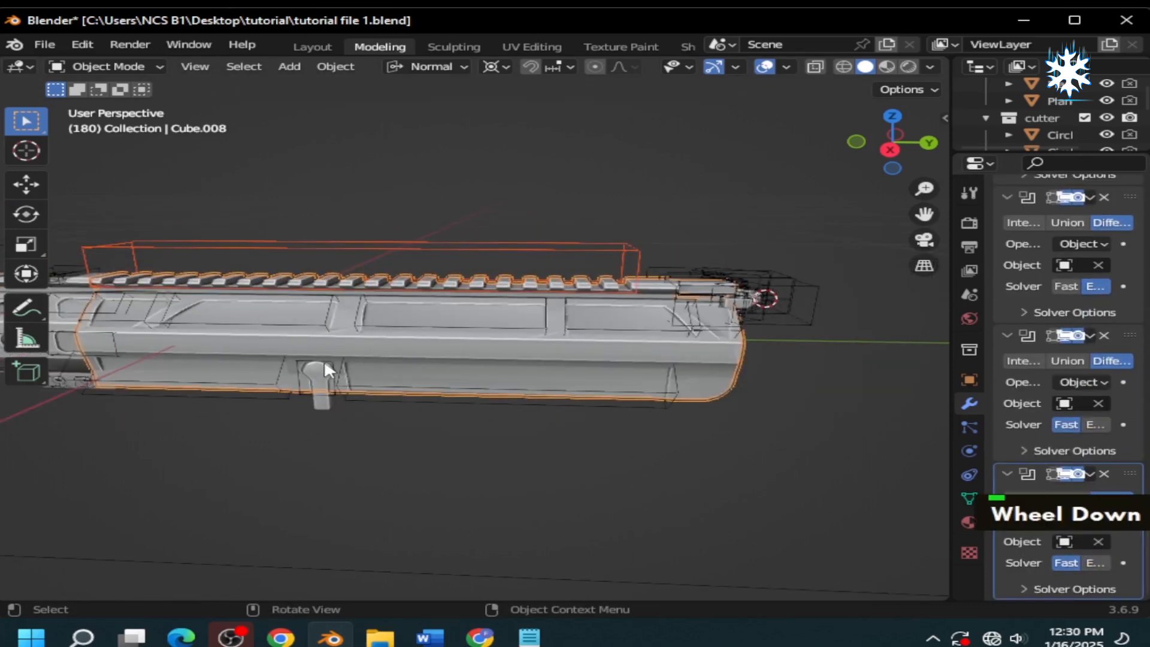
middle_click_drag(325, 359, 760, 401, "shift")
scroll(442, 424, "down", 2, "shift")
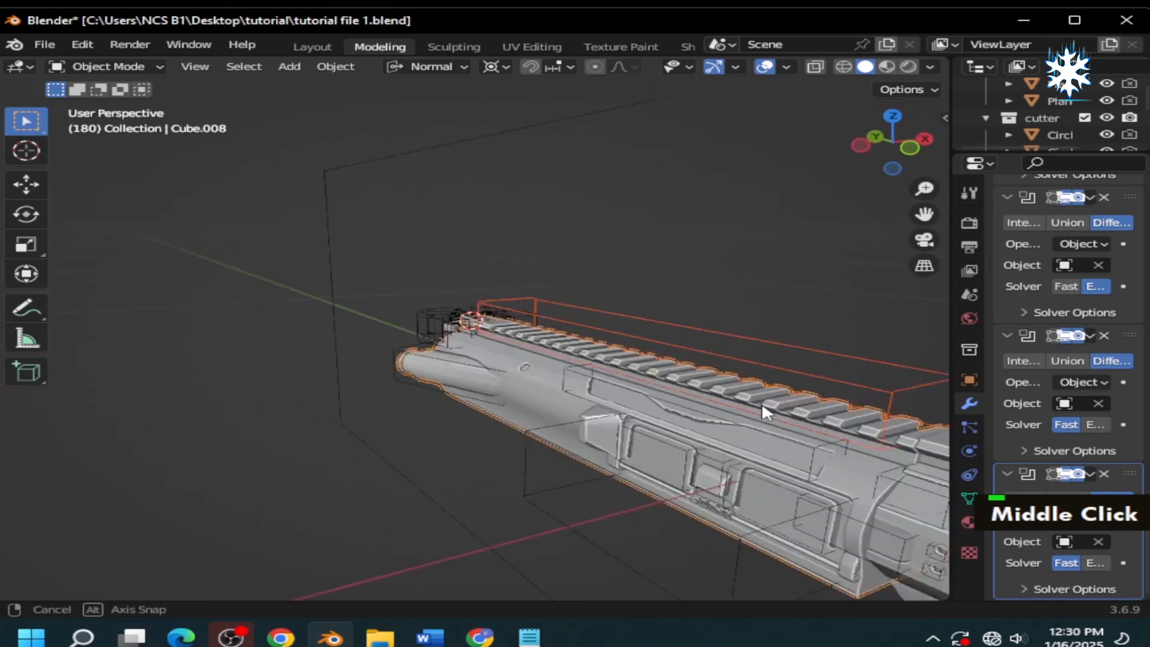
scroll(634, 398, "up", 2)
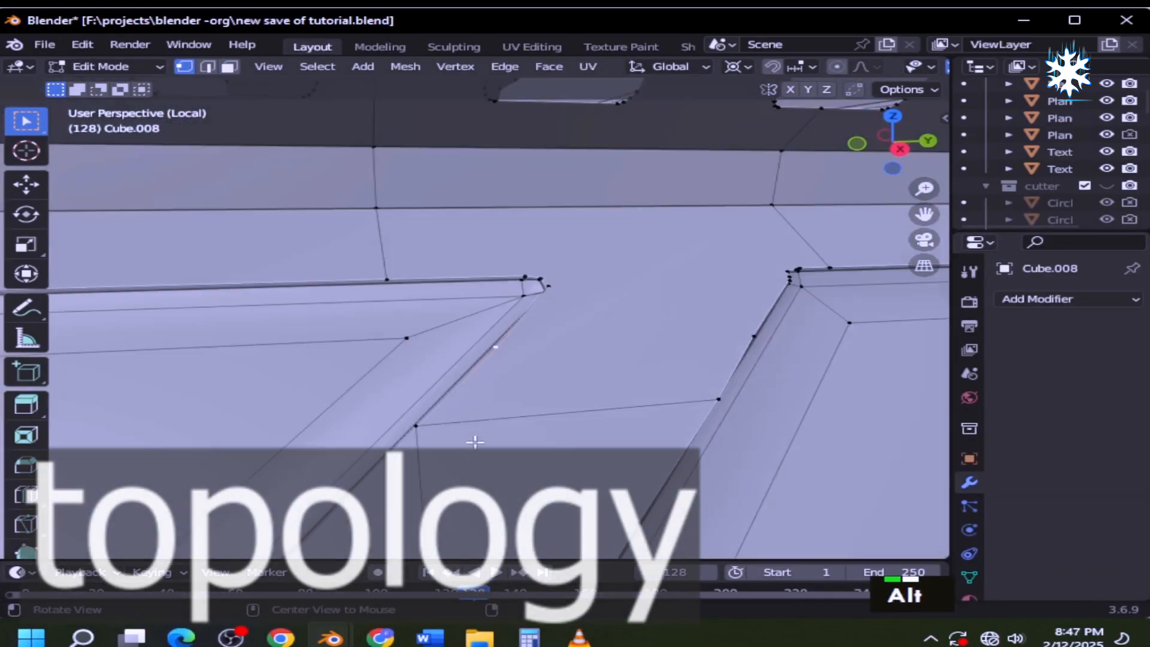
Step: Select the edge loops around the recessed side panel's border in the receiver's mesh
left_click(564, 257, "alt")
left_click(487, 395, "alt+shift")
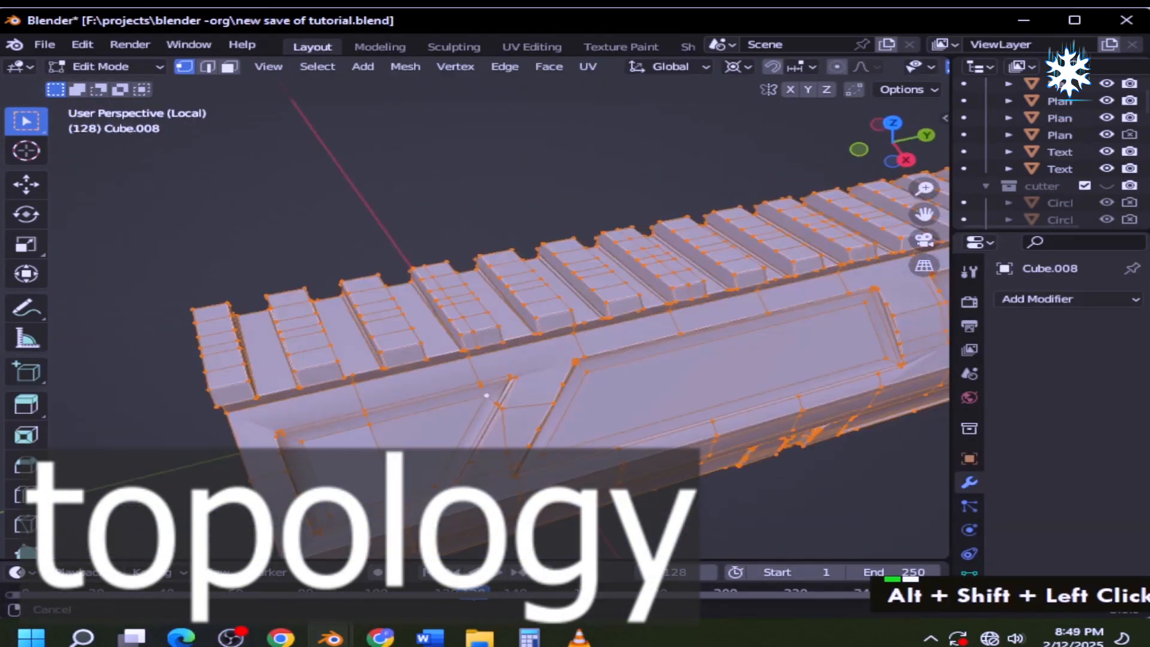